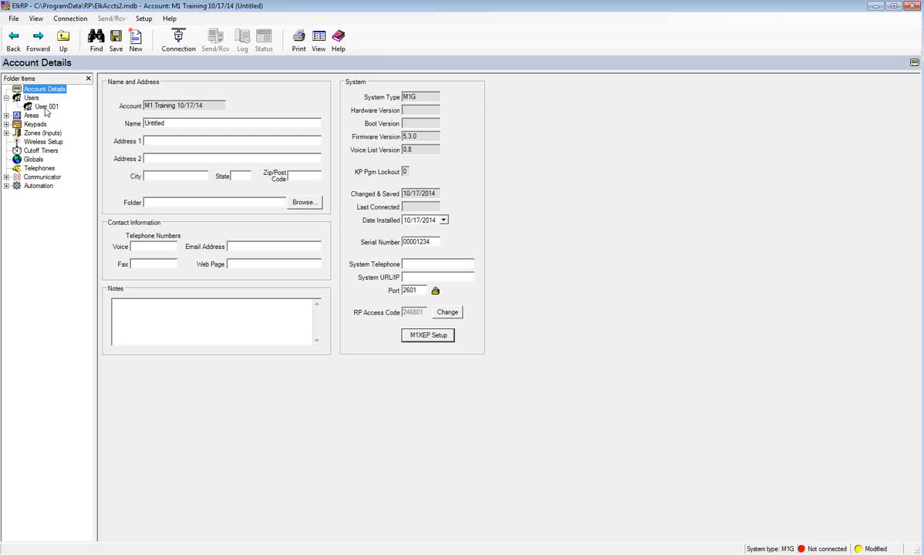
- Review User 001's settings, then list all users showing areas 1–8 and Arm, Disarm, Bypass, Master authorizations
left_click(45, 109)
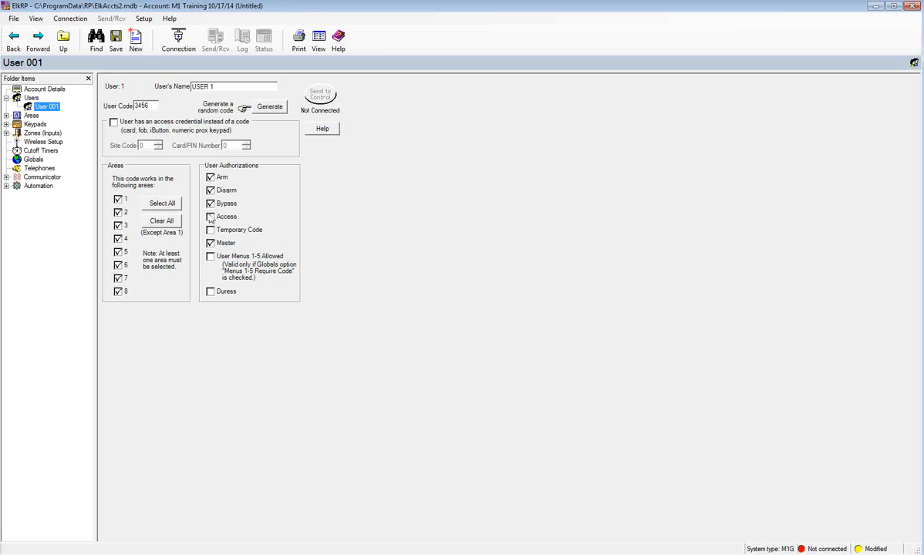
left_click(31, 99)
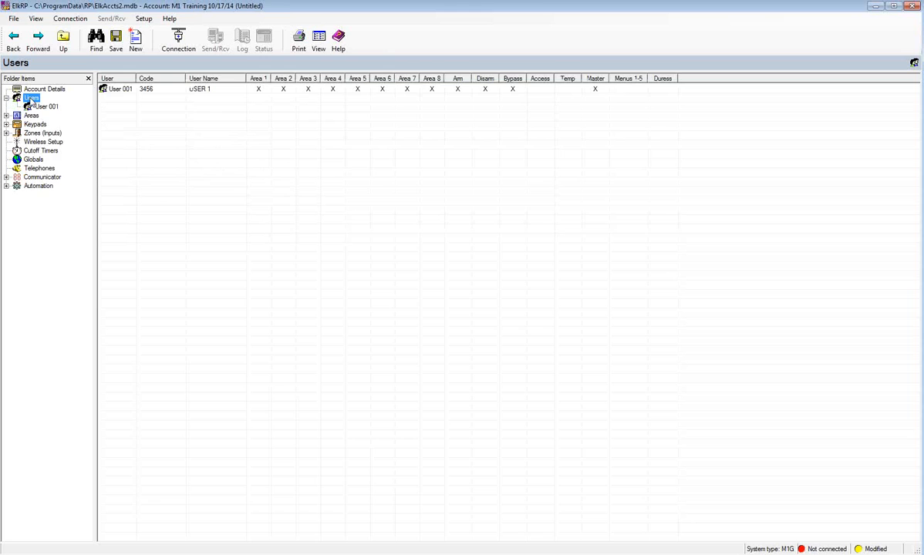
- Start adding one new user numbered 2 from the Users node
right_click(32, 100)
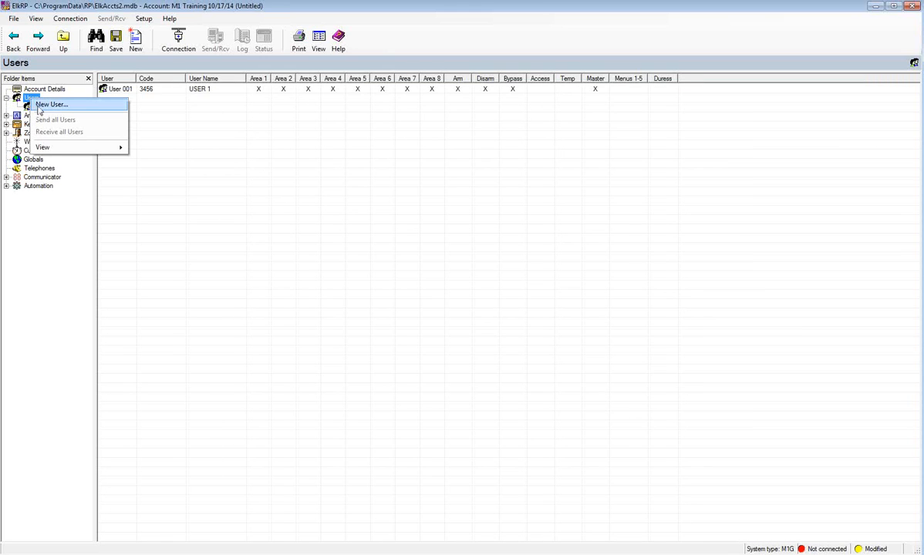
left_click(39, 106)
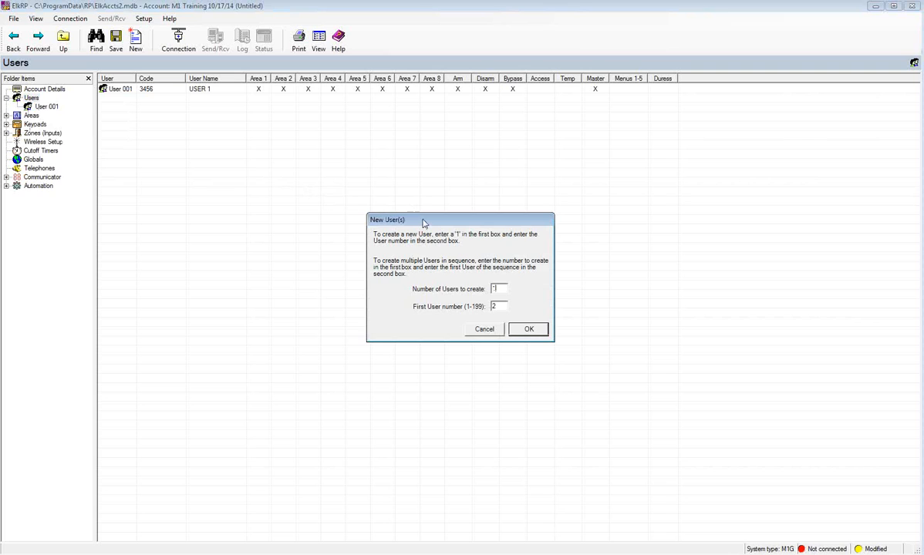
left_click_drag(423, 222, 282, 128)
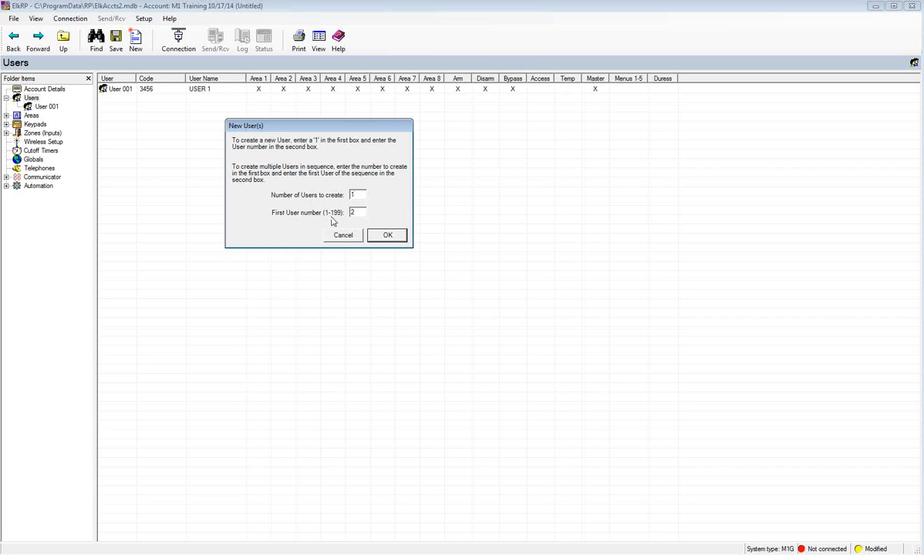
left_click(388, 236)
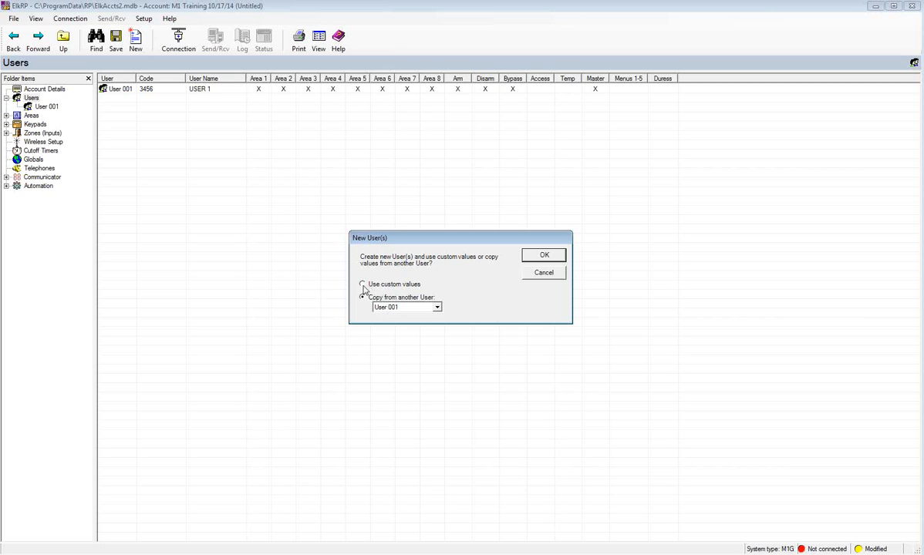
- Create User 002 with custom values and name it 'Access User'
left_click(363, 284)
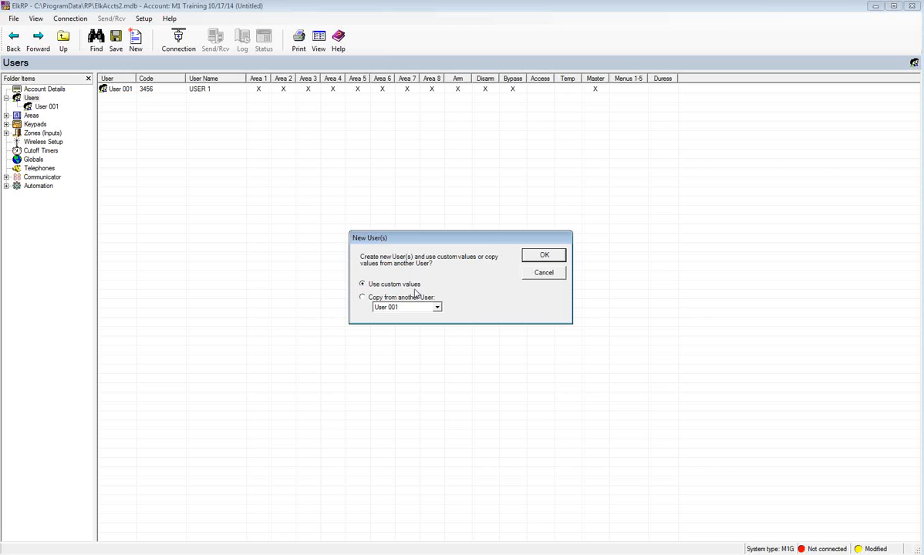
left_click(542, 255)
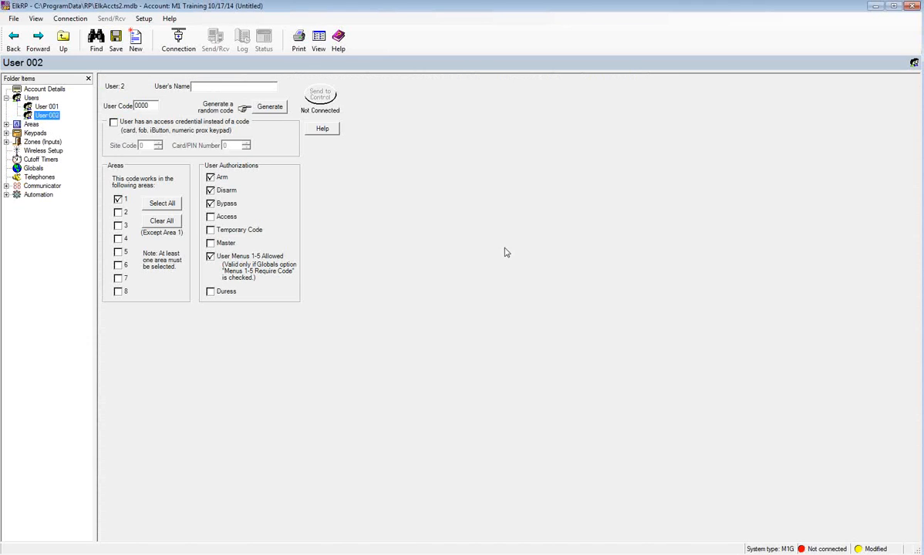
left_click(199, 88)
type("Access")
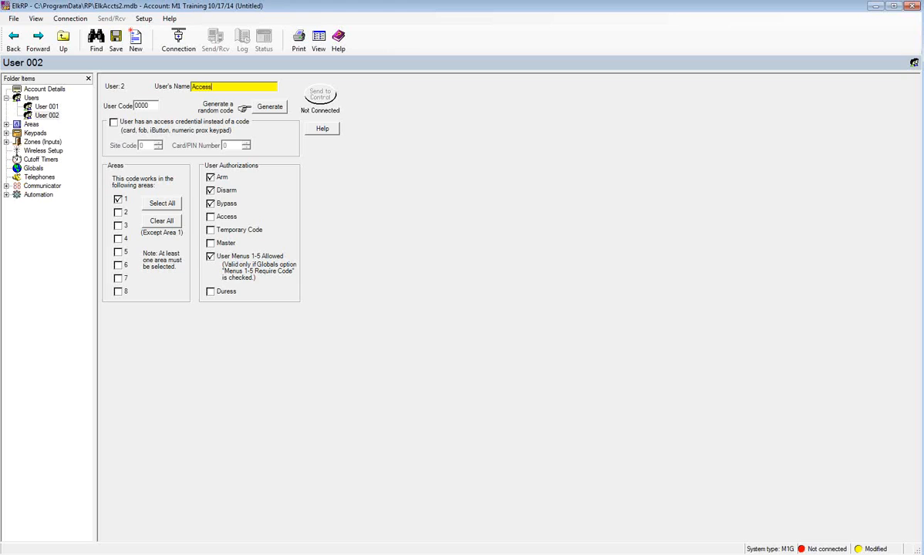
type(" User")
- Give User 002 an access credential with only Access authorization, removing Arm, Disarm, Bypass and user menus
left_click(115, 123)
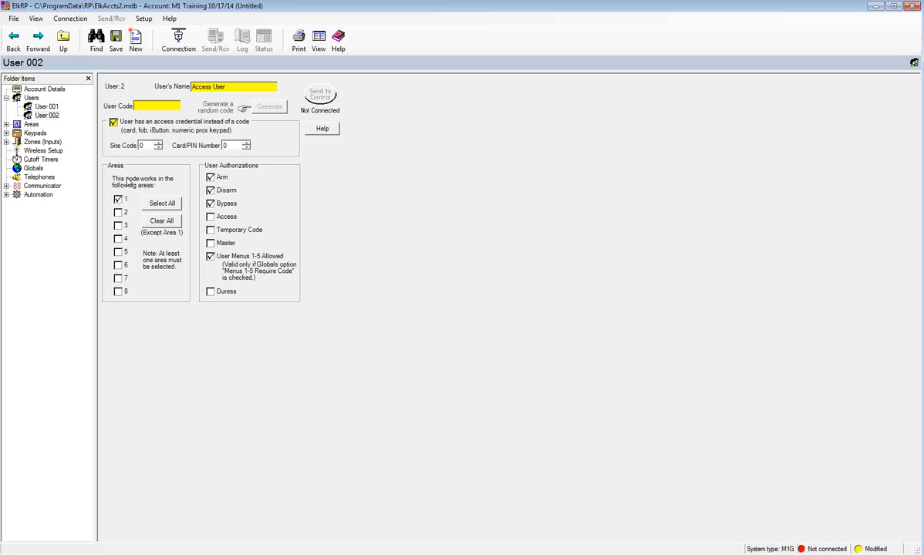
left_click(211, 178)
left_click(210, 191)
left_click(210, 204)
left_click(212, 219)
left_click(212, 258)
left_click(7, 99)
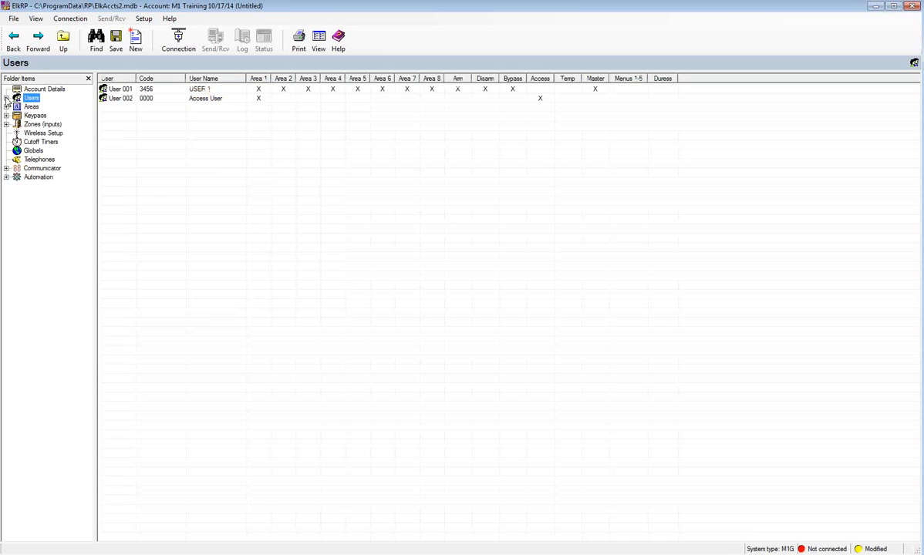
double_click(153, 102)
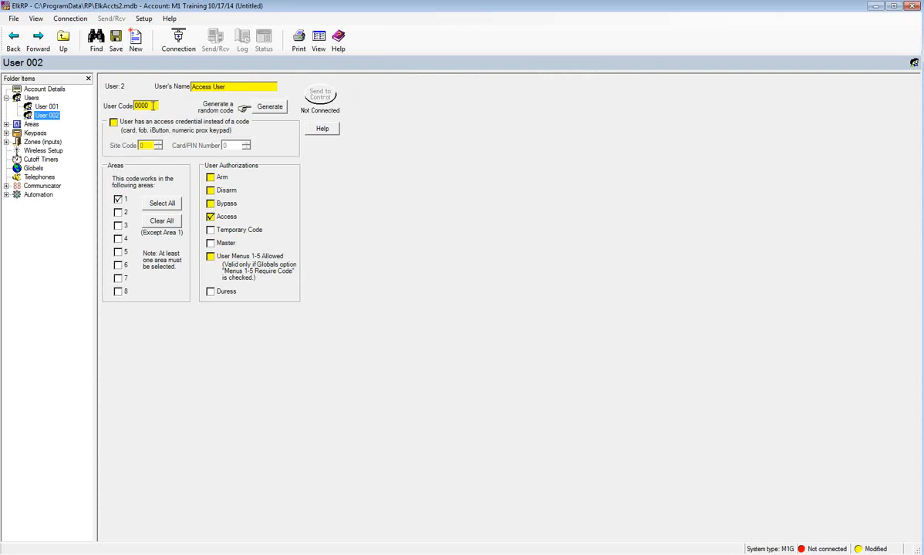
left_click_drag(153, 106, 127, 106)
type("1234")
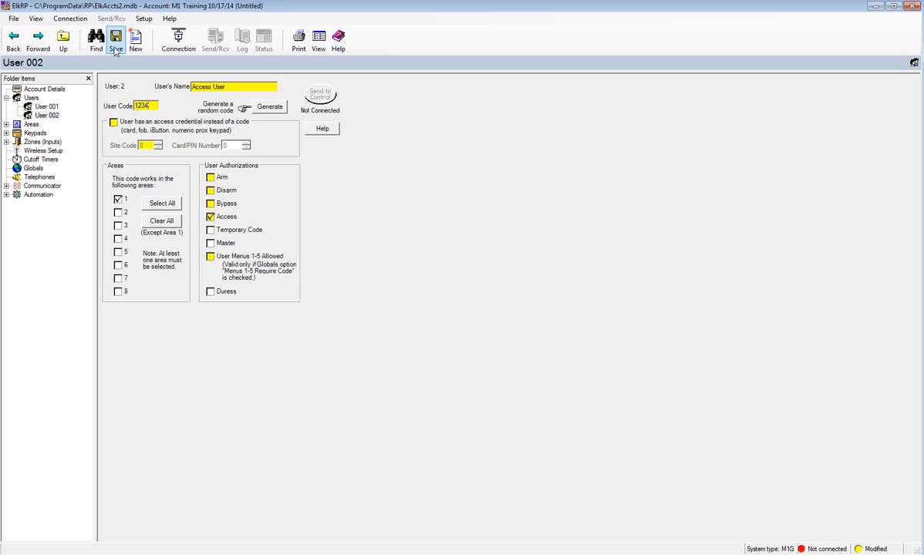
left_click(31, 98)
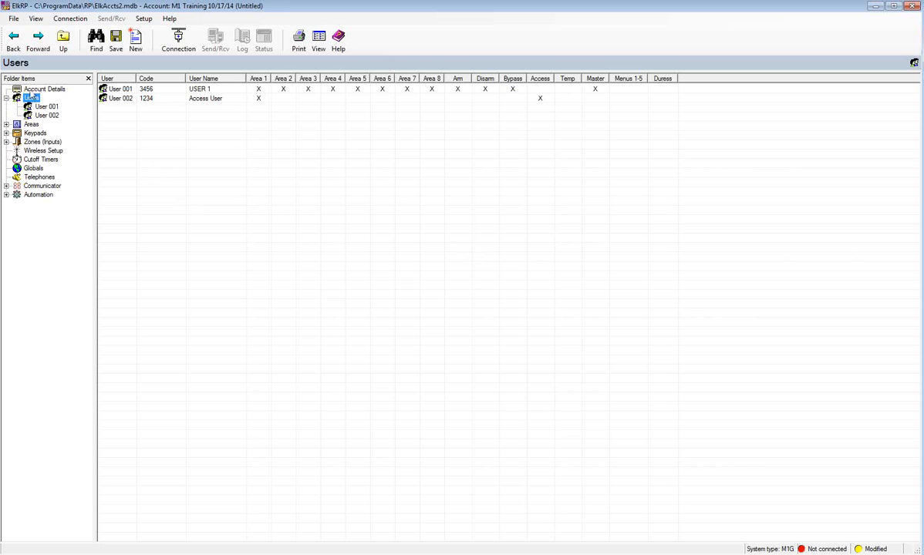
- Show the Areas list with Area 1's 60-second exit and 30-second entry delays
left_click(30, 125)
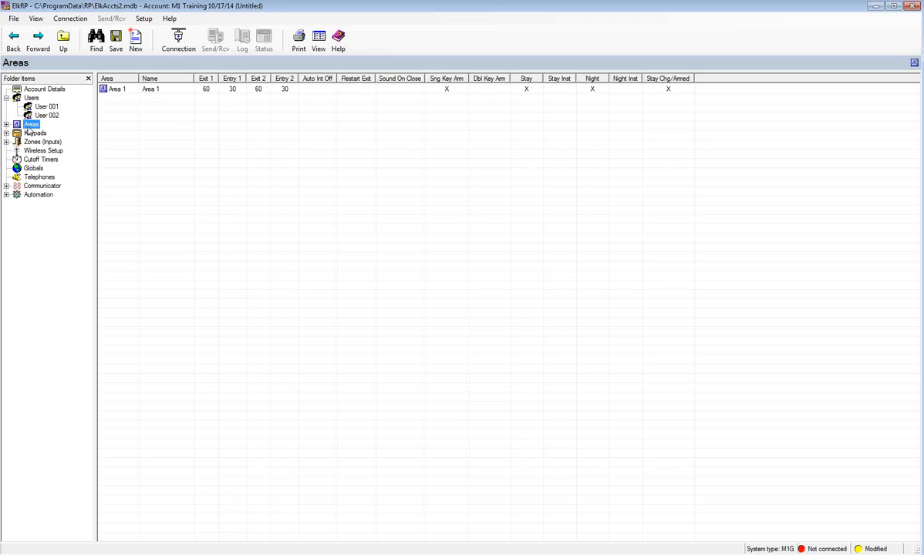
- Add one new area numbered 2 using custom values and open its settings
right_click(30, 126)
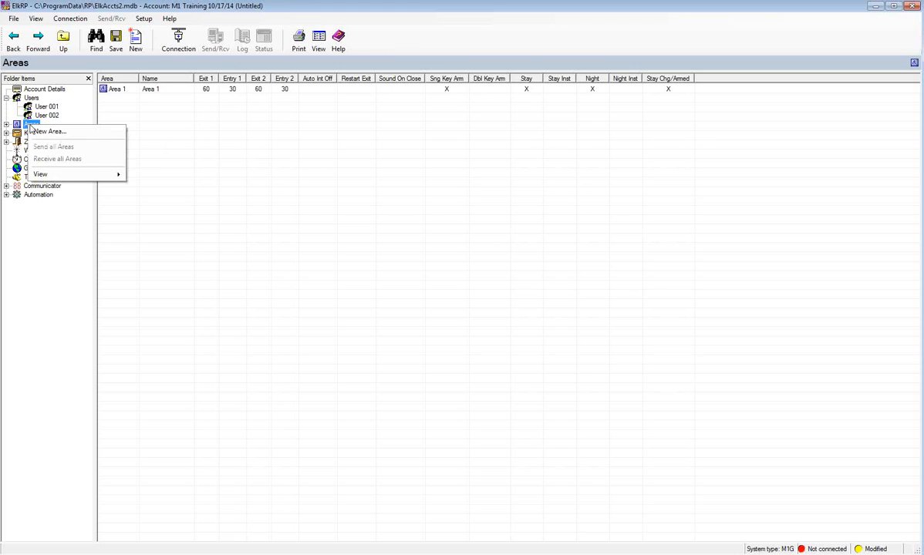
left_click(42, 133)
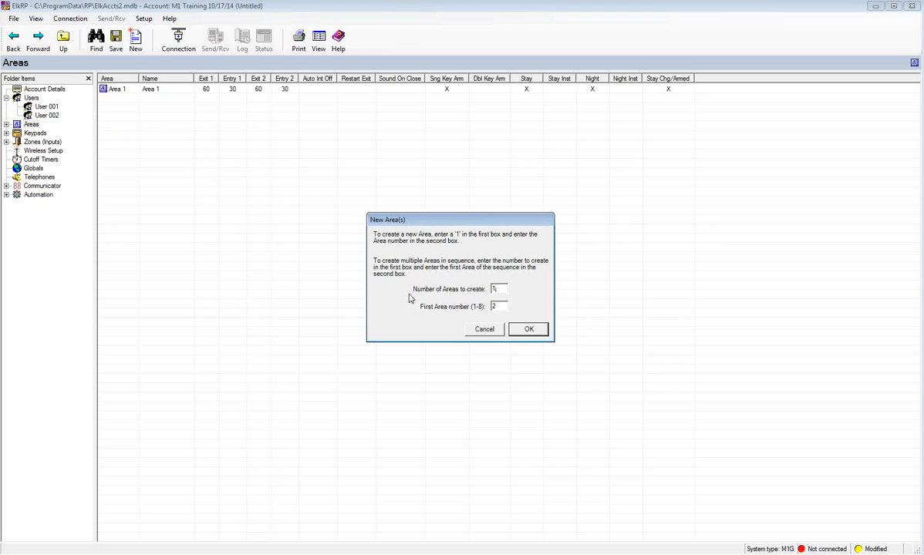
left_click(526, 330)
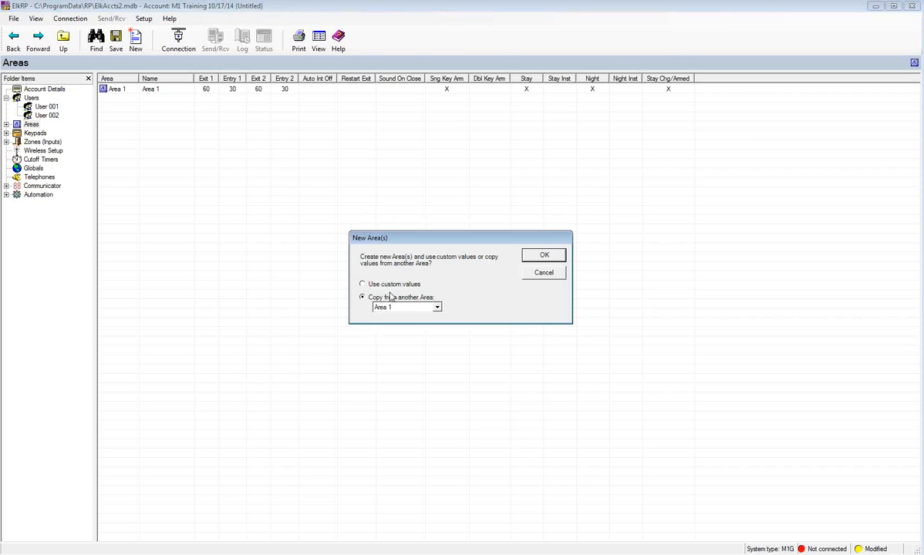
left_click(362, 284)
left_click(541, 259)
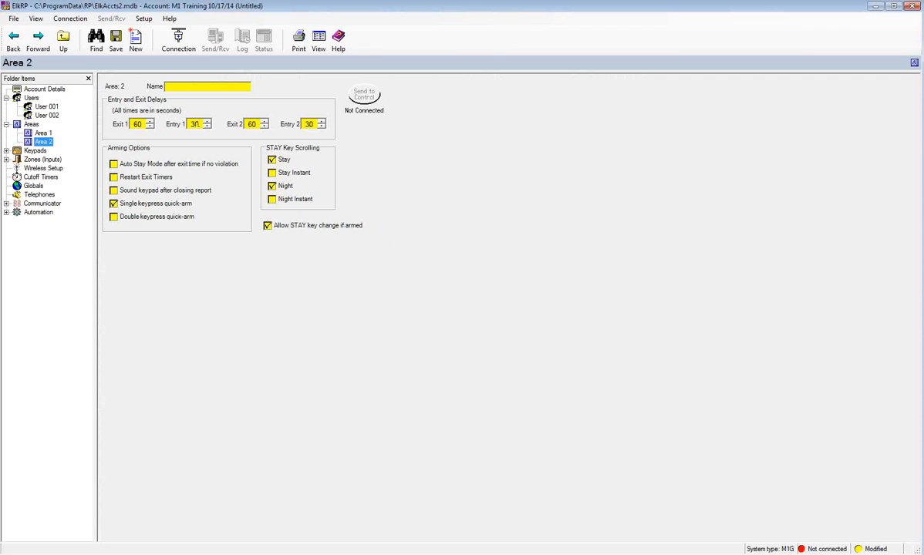
- Enter 'Workshop' as Area 2's name
left_click(187, 88)
type("Wolka")
type("h")
type("op")
- Set Area 2's Exit 2 delay to 90 seconds
left_click(321, 121)
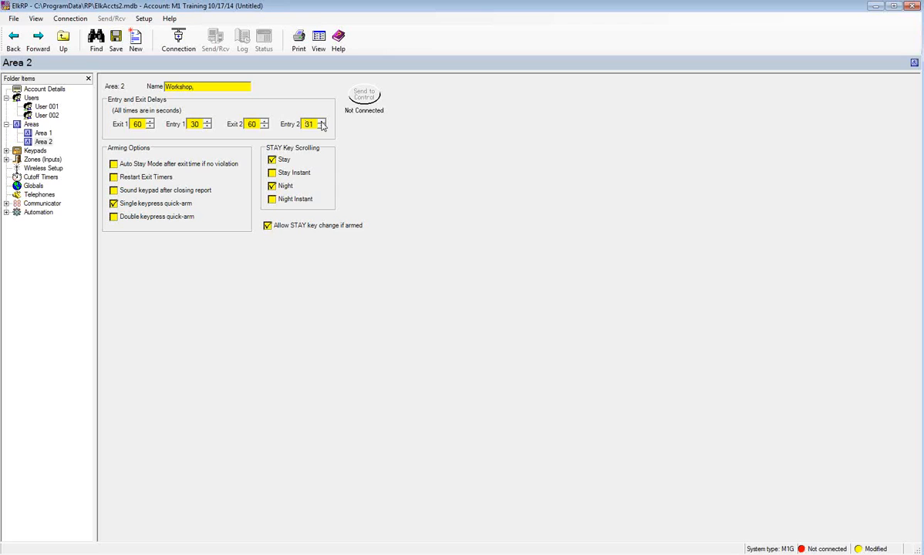
double_click(257, 123)
type("90")
- Raise Area 2's Entry 2 delay to 60 seconds
left_click(320, 121)
left_click(321, 121)
left_click(321, 121)
left_click(321, 122)
left_click(320, 121)
left_click(321, 121)
left_click(320, 121)
left_click(320, 121)
left_click(320, 121)
left_click(321, 121)
left_click(320, 121)
left_click(321, 121)
left_click(321, 121)
left_click(321, 121)
left_click(321, 121)
left_click(321, 121)
left_click(321, 121)
left_click(321, 121)
left_click(320, 122)
left_click(321, 122)
- Collapse the Areas branch and show the Keypads table listing Keypad 01
left_click(6, 124)
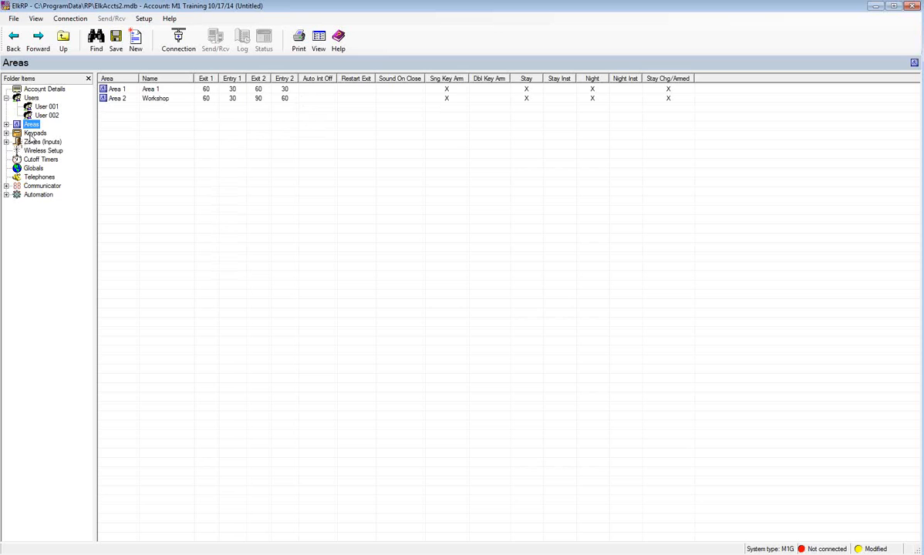
left_click(30, 133)
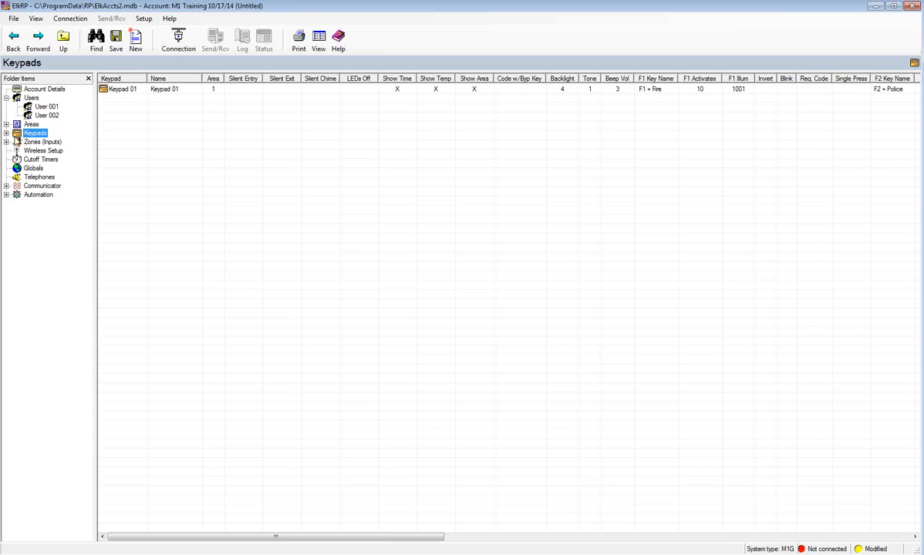
- Open Keypad 01's detail page with its options and F1–F6 key definitions
left_click(6, 132)
left_click(46, 142)
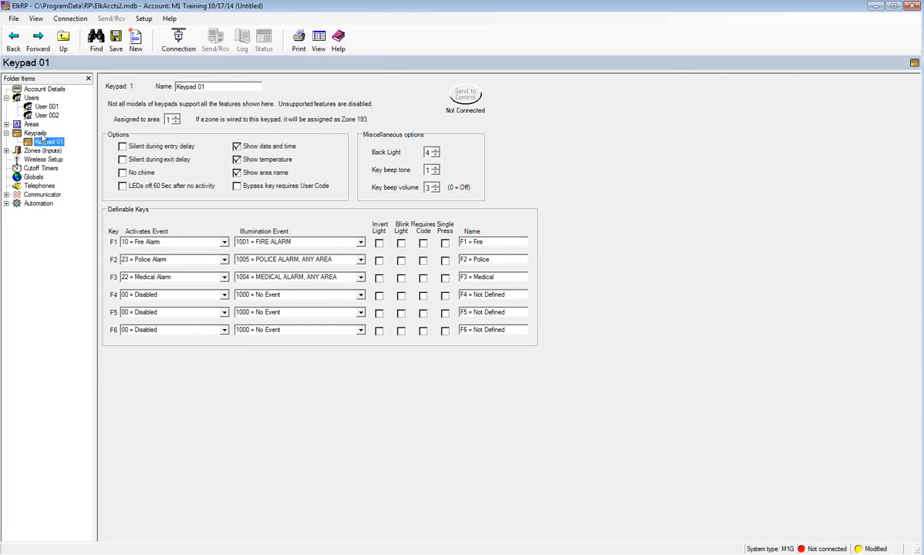
right_click(43, 135)
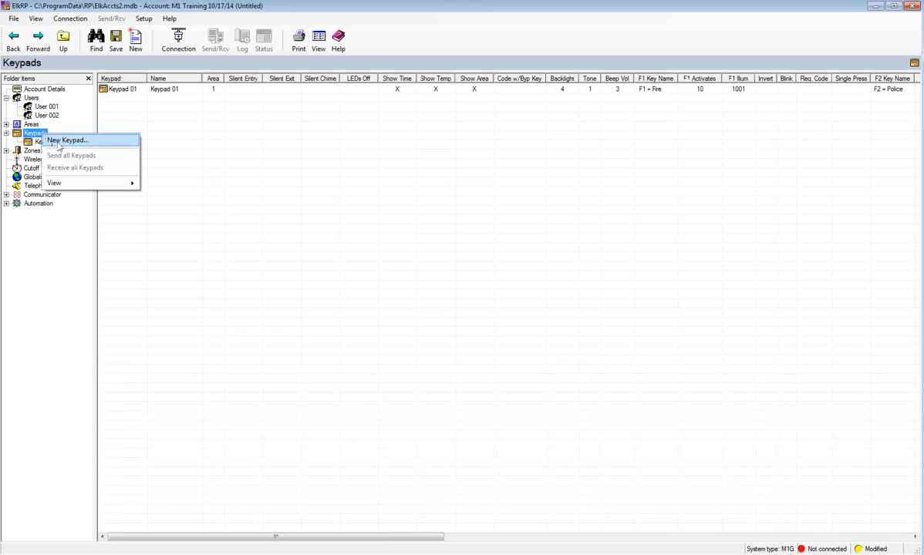
- Create Keypad 02 with custom values rather than copying Keypad 01
left_click(58, 143)
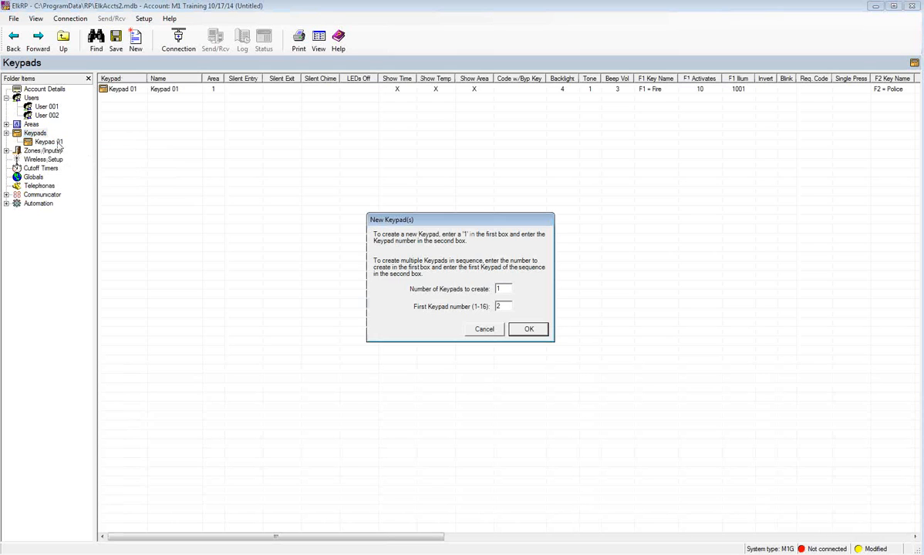
left_click(530, 329)
left_click(386, 284)
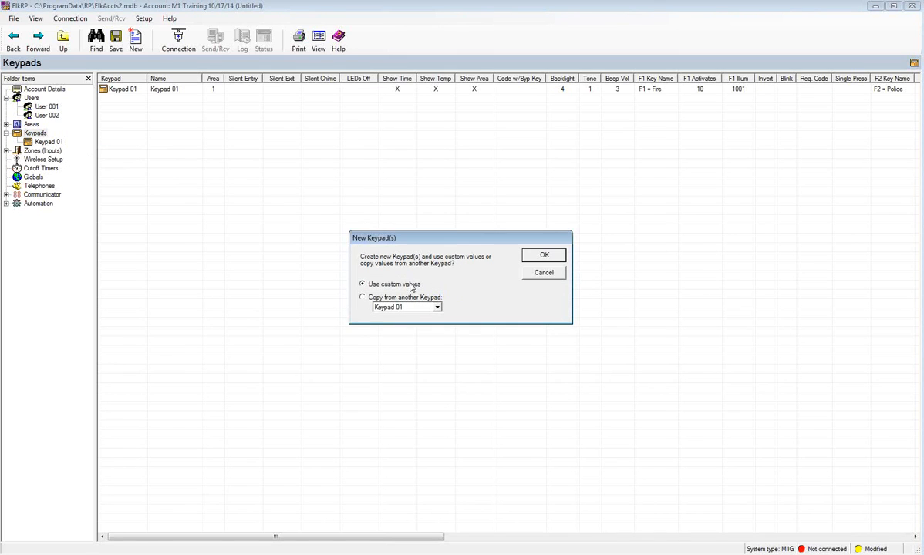
left_click(531, 260)
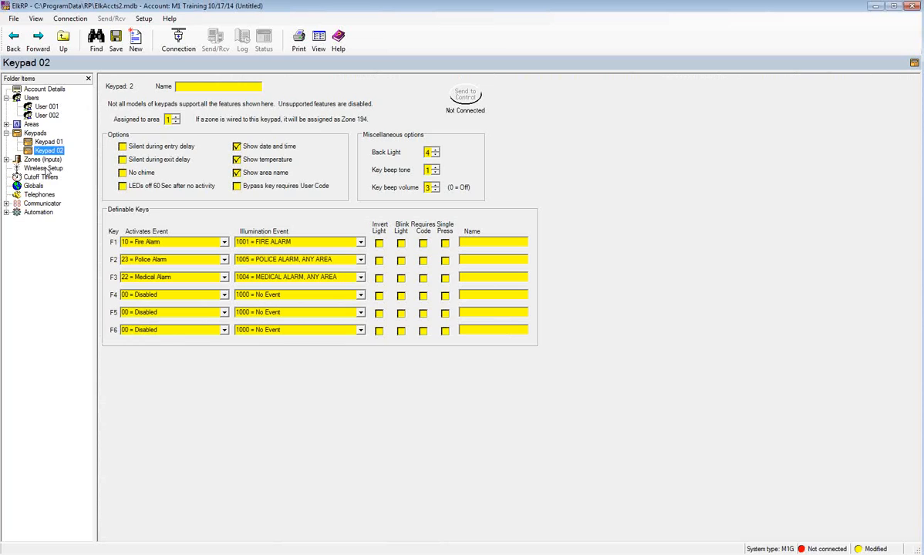
left_click(195, 87)
- Enter 'Master Bedroom' as Keypad 02's name, fixing a typo along the way
type("Master Bedroom")
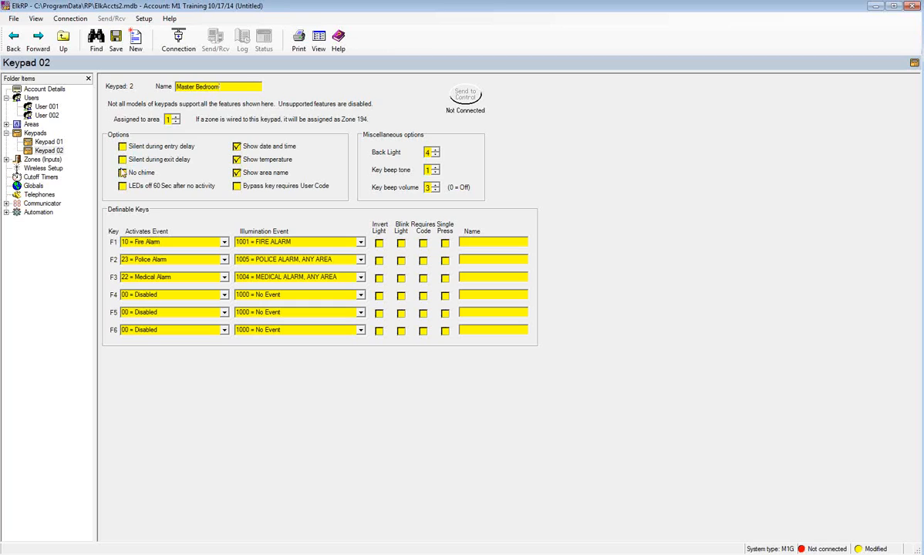
- Check 'Silent during exit delay' and 'No chime' in Keypad 02's Options
left_click(120, 159)
left_click(121, 172)
- Check 'LEDs off 60 Sec after no activity' for Keypad 02
left_click(122, 187)
- Set the F4 Activates Event to 2001 = AUTOMATION TASK 01
left_click(224, 296)
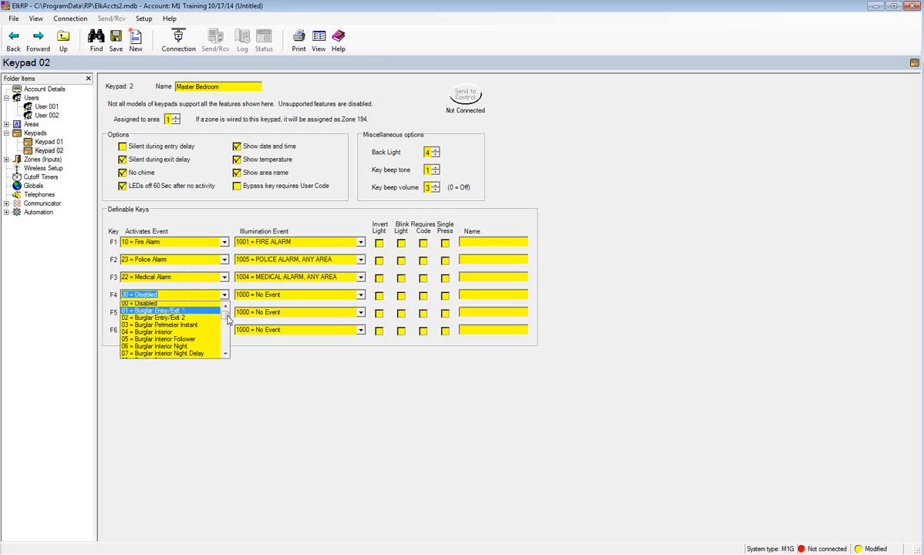
left_click_drag(225, 313, 225, 333)
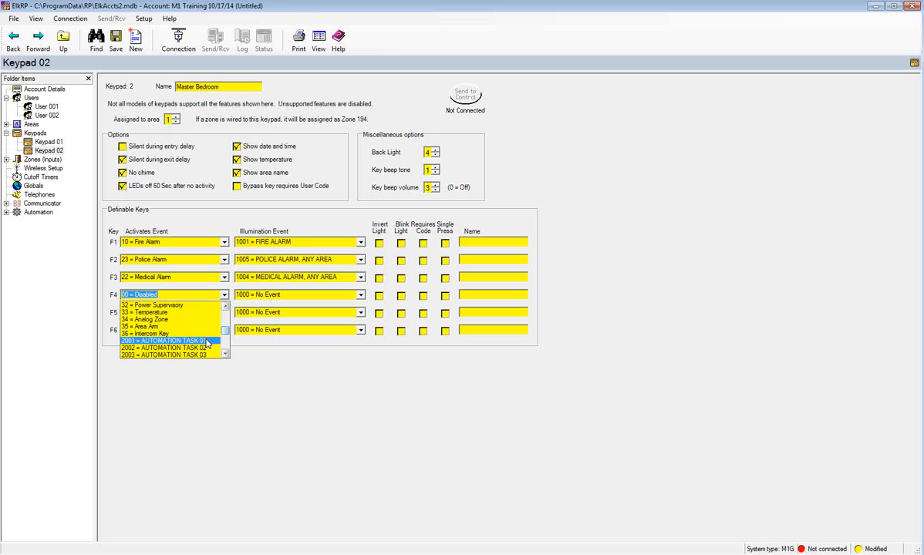
left_click(207, 341)
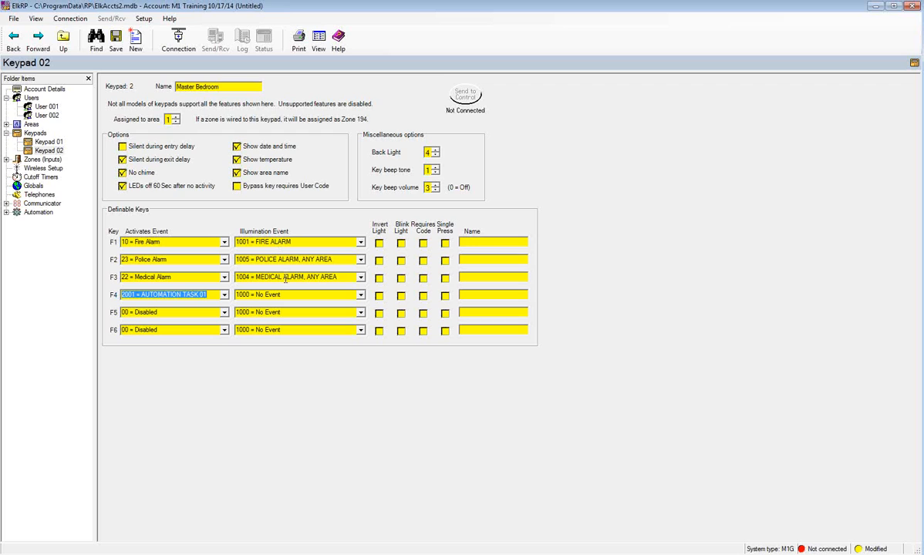
- Set the F4 Illumination Event to 4001 = ZONE 1 STATE
left_click(339, 294)
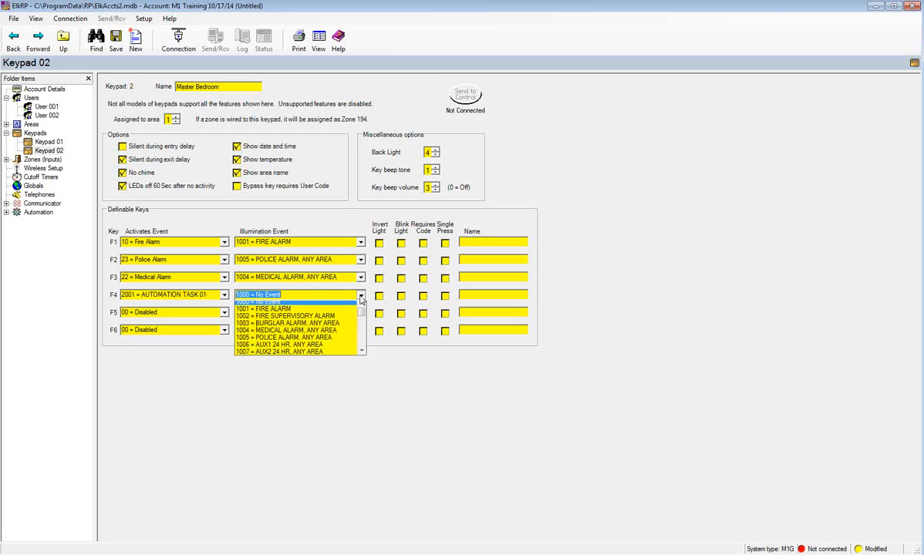
mouse_move(363, 315)
left_mouse_down()
mouse_move(361, 355)
mouse_move(361, 308)
left_mouse_up()
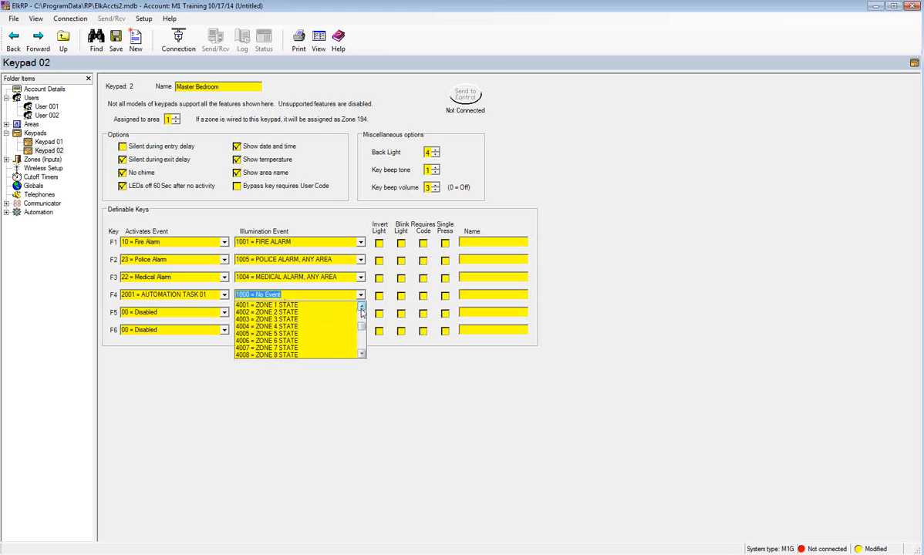
left_click(320, 305)
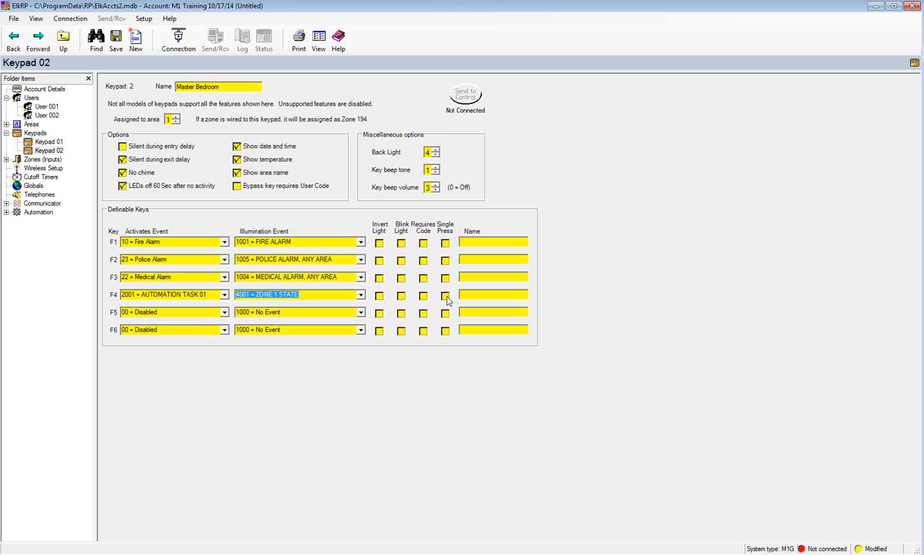
- Enable F4 Single Press and name the F4 key 'Garage Door'
left_click(445, 295)
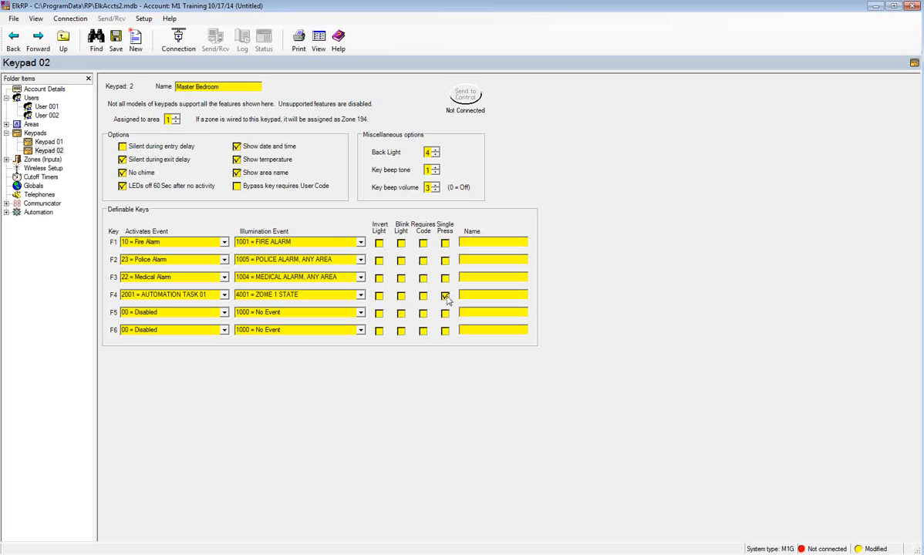
left_click(464, 296)
type("Garage Door")
- Open Zone 001 under Hardwired - Main Bd and name it 'Front Door'
left_click(26, 161)
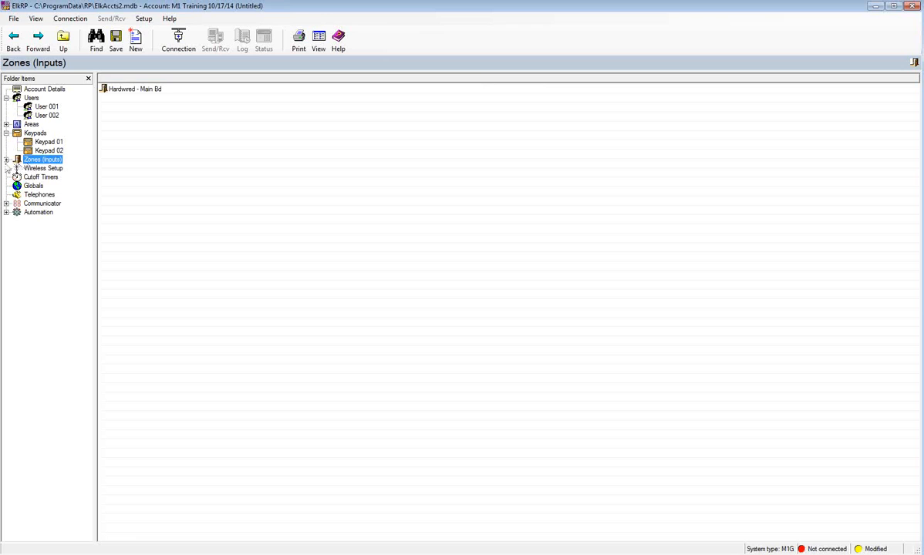
left_click(6, 160)
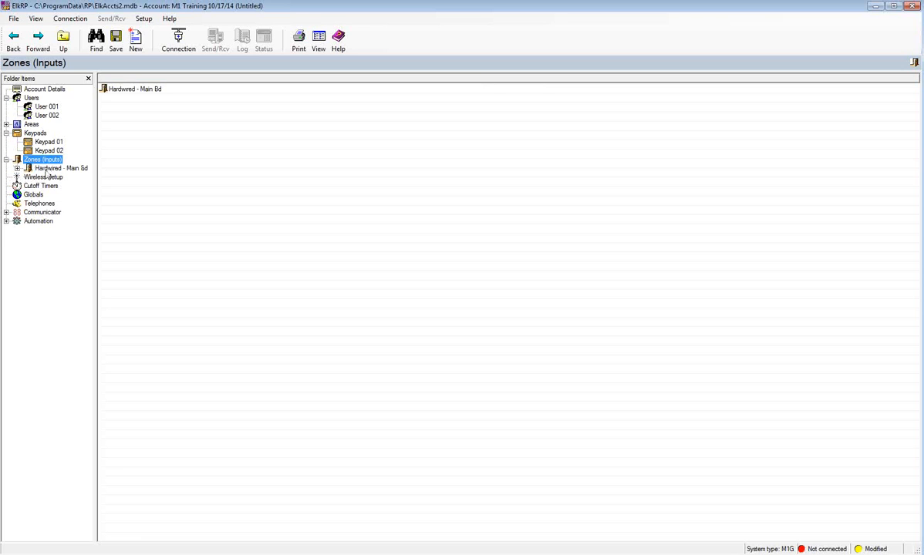
left_click(46, 170)
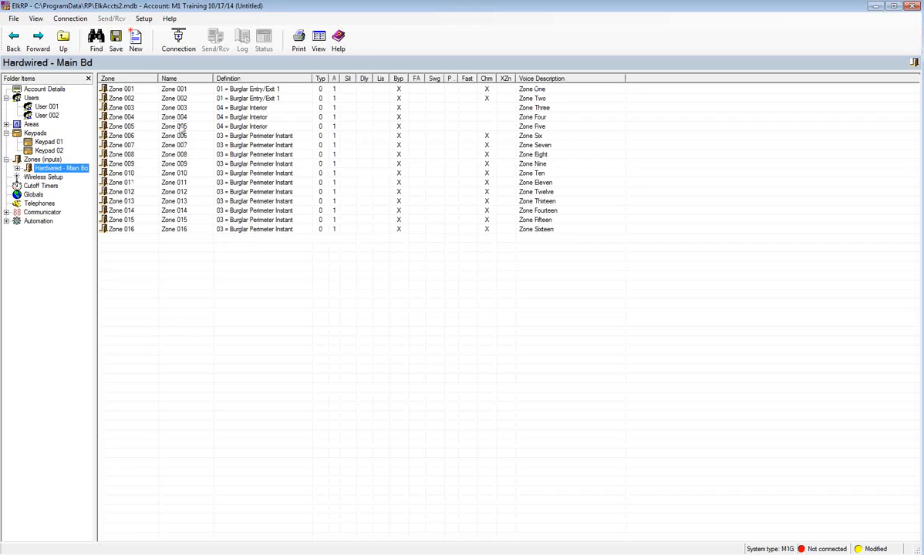
left_click(174, 91)
double_click(174, 91)
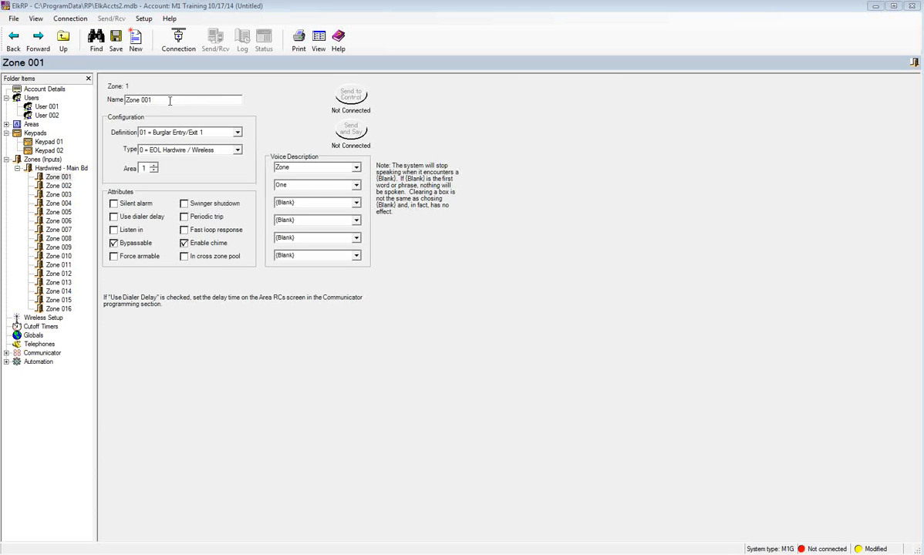
type("Front Door")
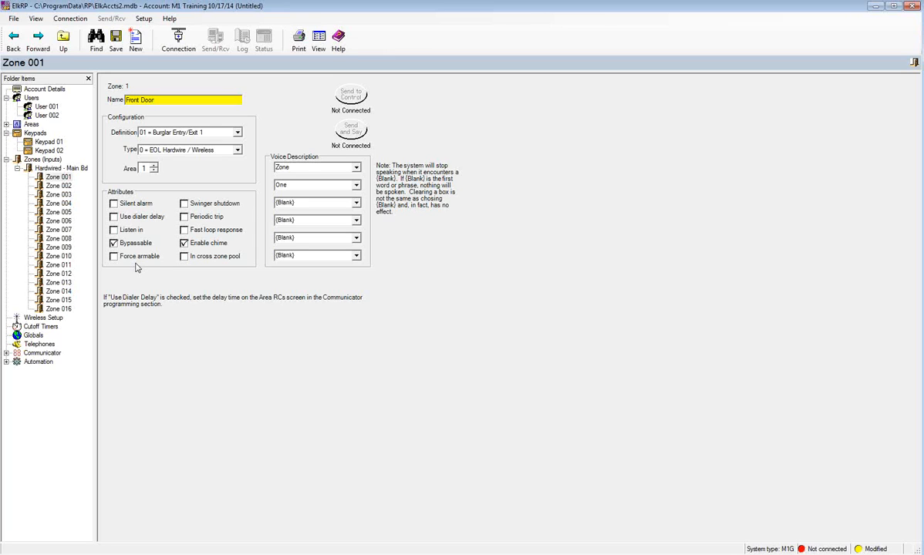
- Set Zone 001's first voice description word to Front
left_click(324, 168)
type("Fo")
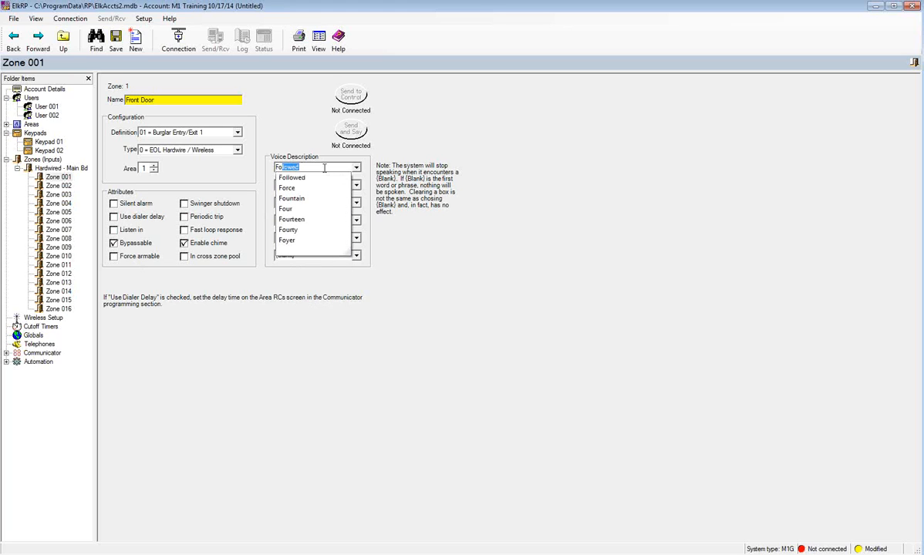
key("BackSpace")
key("BackSpace")
type("reeze")
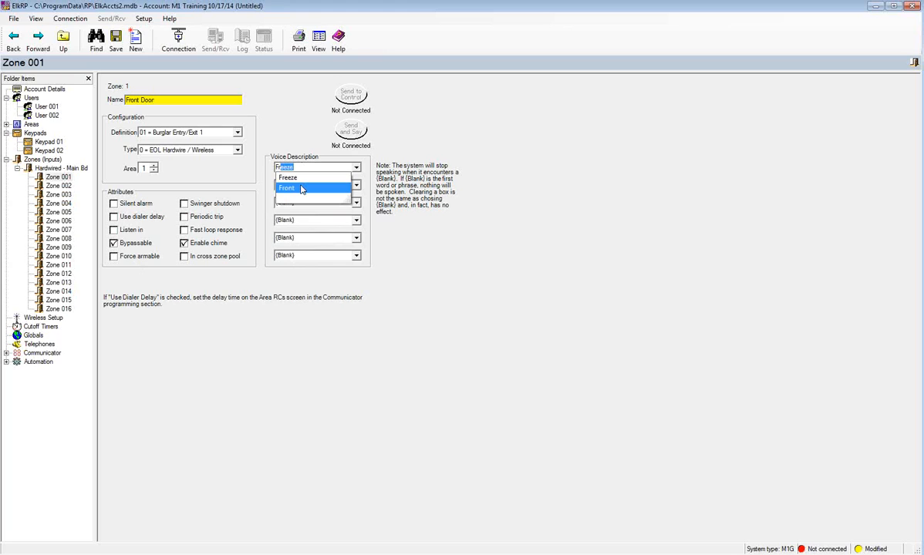
left_click(302, 189)
- Set the second voice description word to Door
left_click(356, 186)
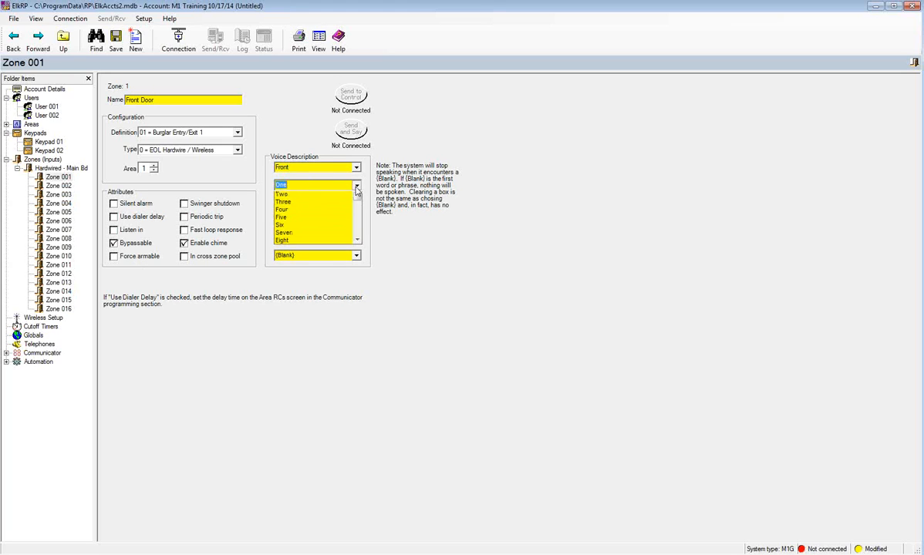
left_click(357, 189)
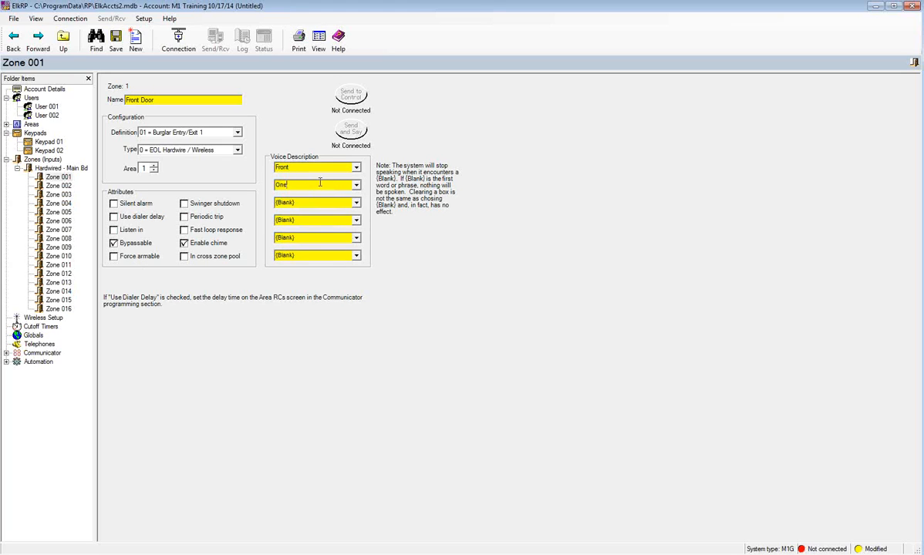
type("Door")
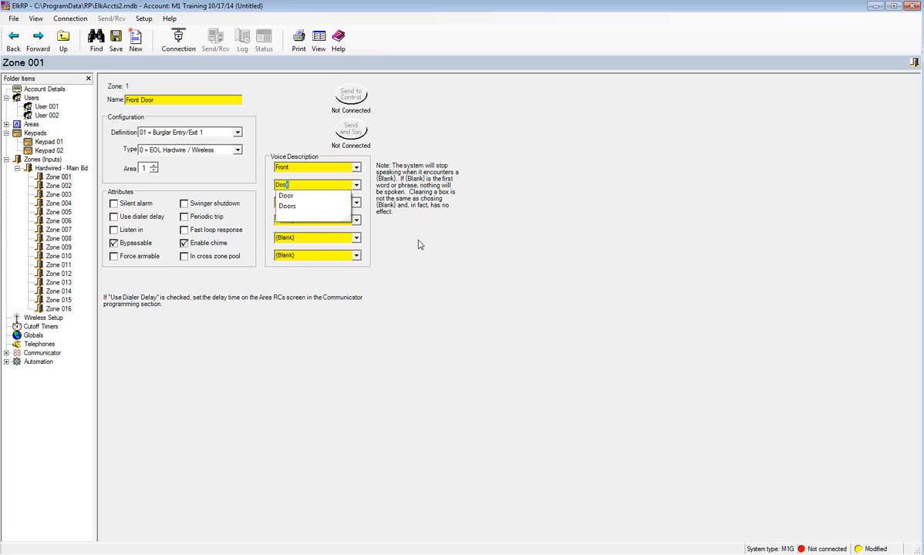
left_click(296, 196)
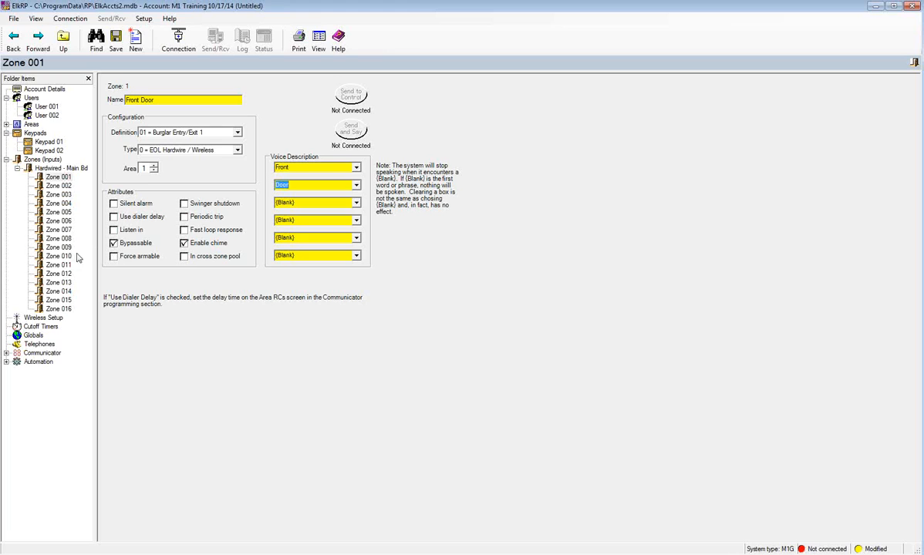
- Add wireless Zones 17-32 as Group 2 using New Wireless Zones
left_click(47, 159)
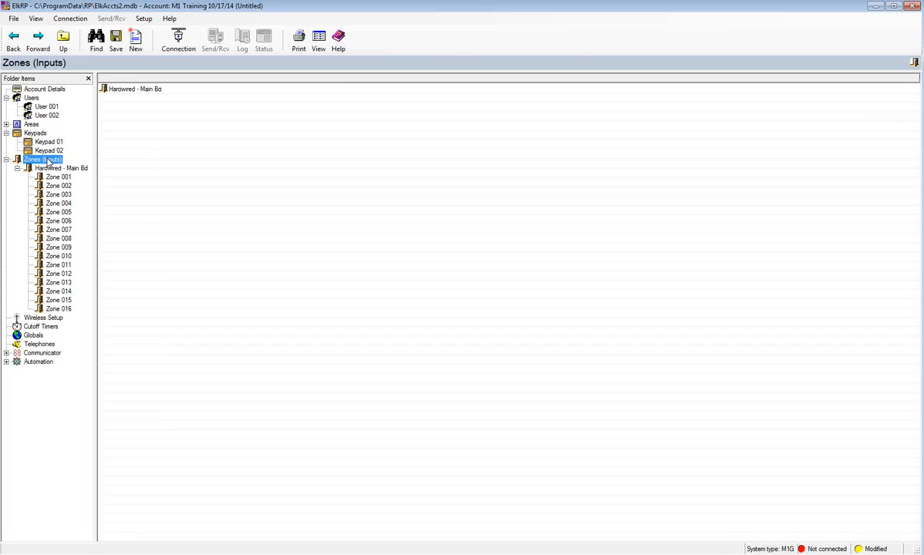
right_click(48, 161)
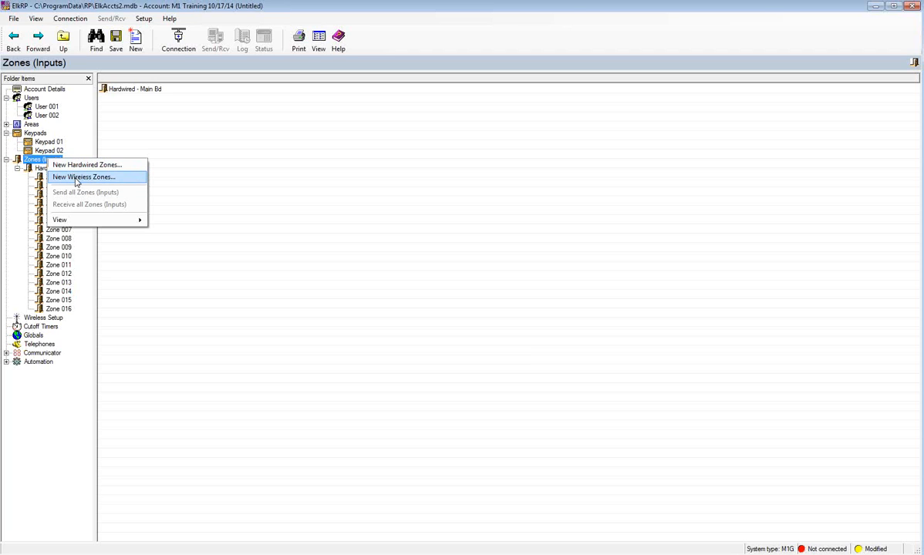
left_click(77, 182)
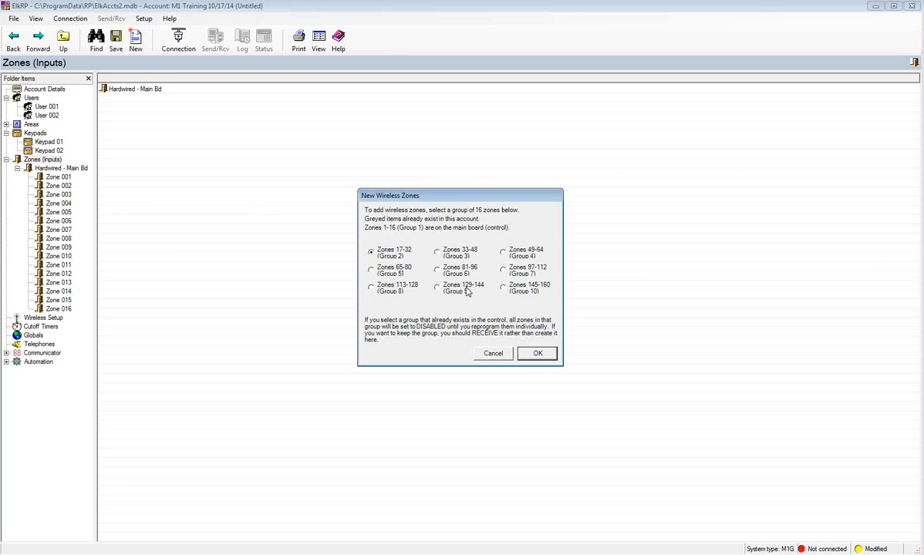
left_click(537, 355)
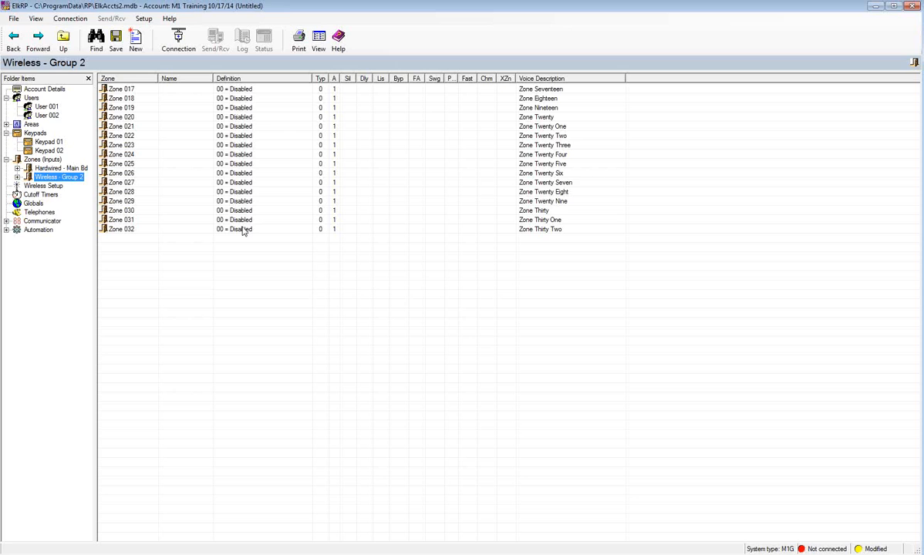
- Give Zone 017 a keyfob name based on its owner
double_click(235, 90)
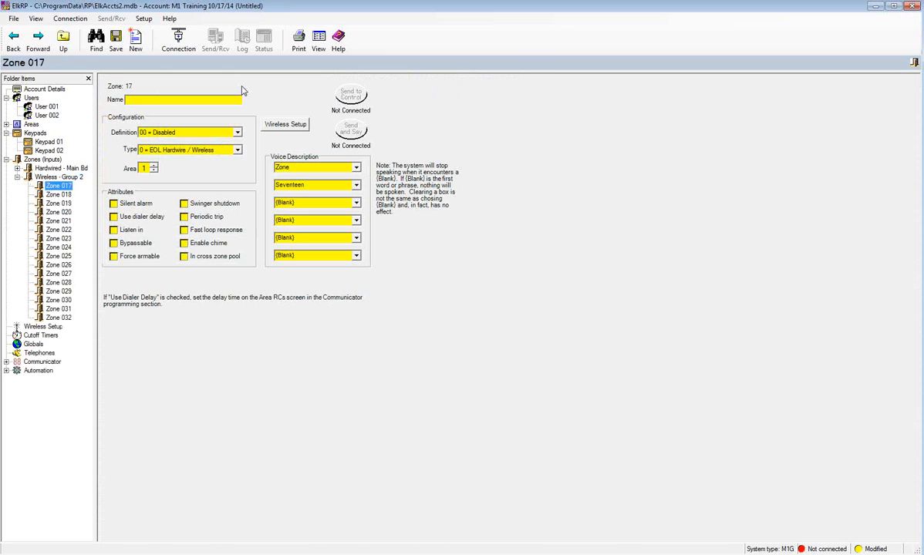
left_click(200, 99)
type("Brad ")
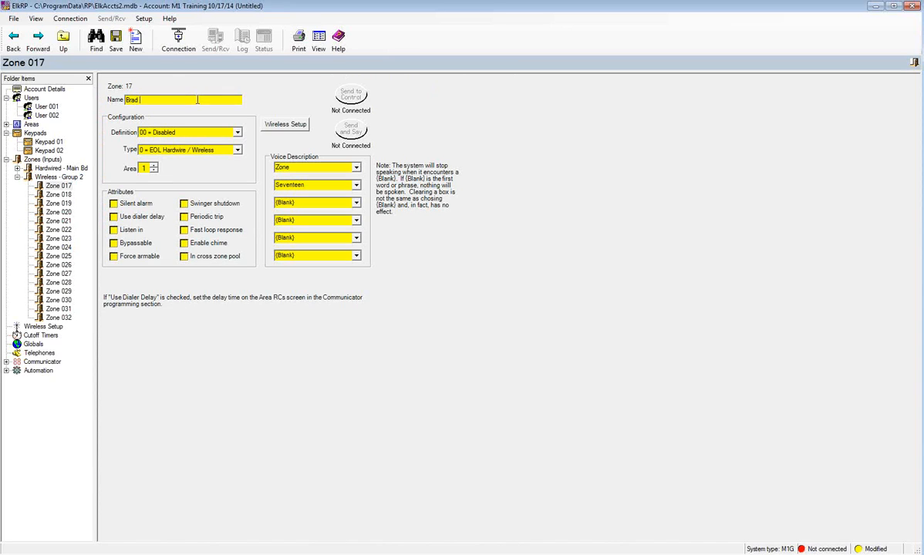
type("s Key!fob")
- Try definitions 15 = Keyfob and 01 = Burglar Entry/Exit 1, keeping type 0 = EOL Hardwire / Wireless
left_click(238, 132)
left_click_drag(238, 147, 239, 162)
scroll(211, 177, "down", 1)
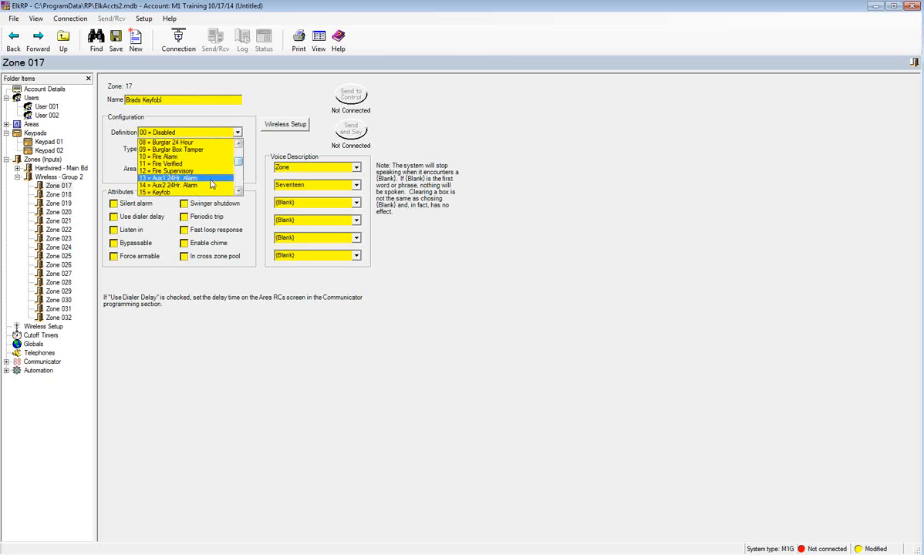
left_click(188, 193)
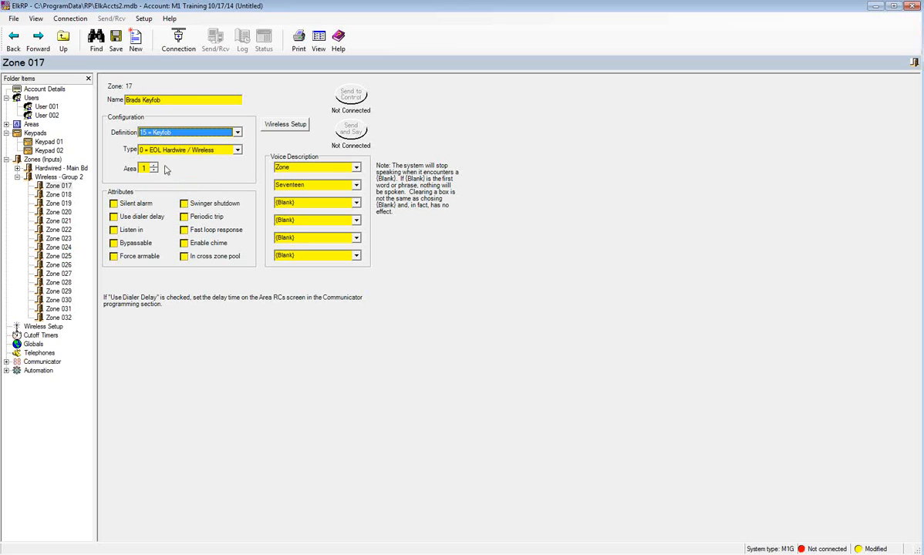
left_click(238, 151)
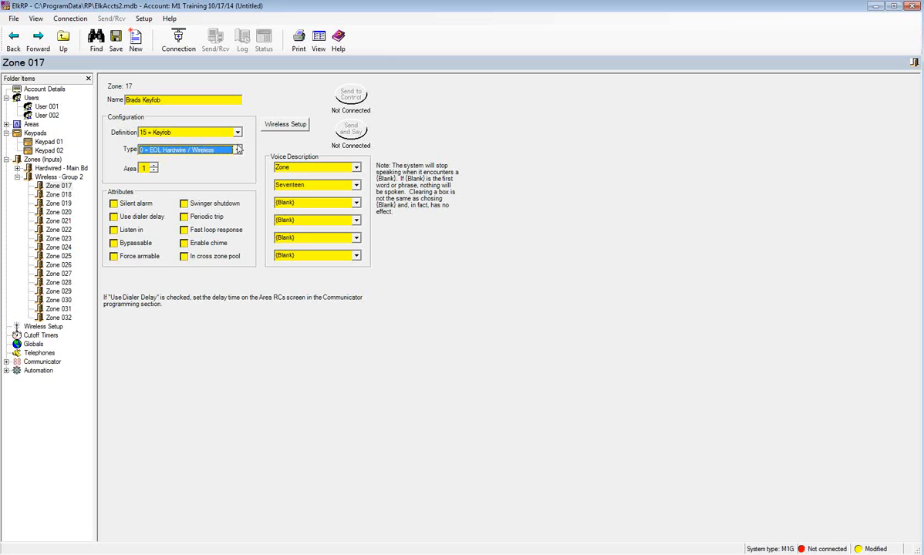
left_click(238, 132)
left_click_drag(241, 170, 240, 148)
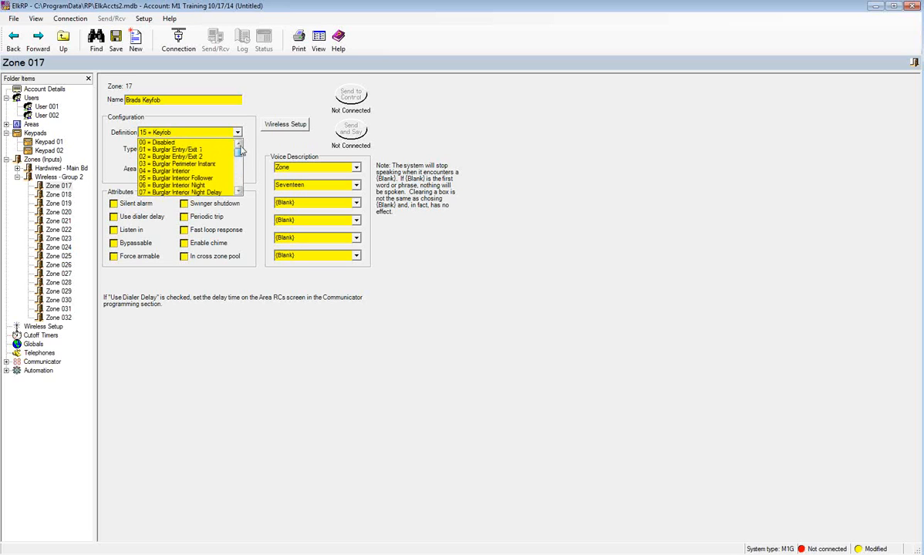
left_click(222, 150)
left_click(239, 151)
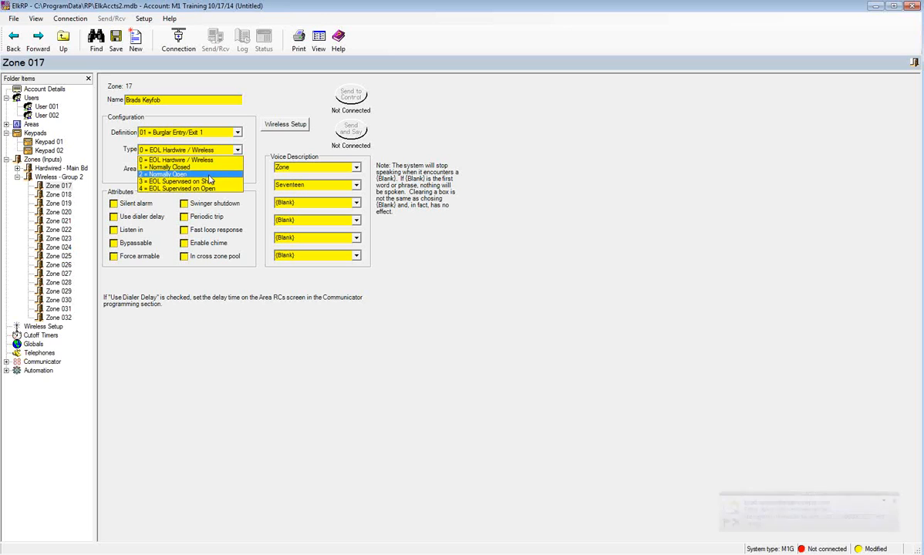
left_click(238, 151)
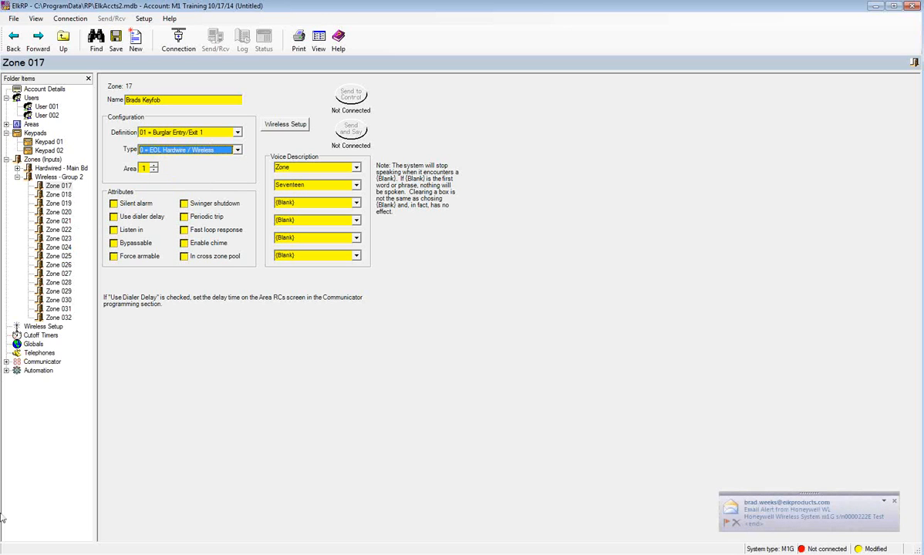
- Close the email program, restore definition 15 = Keyfob, and bring up Zone 017's wireless settings
right_click(83, 554)
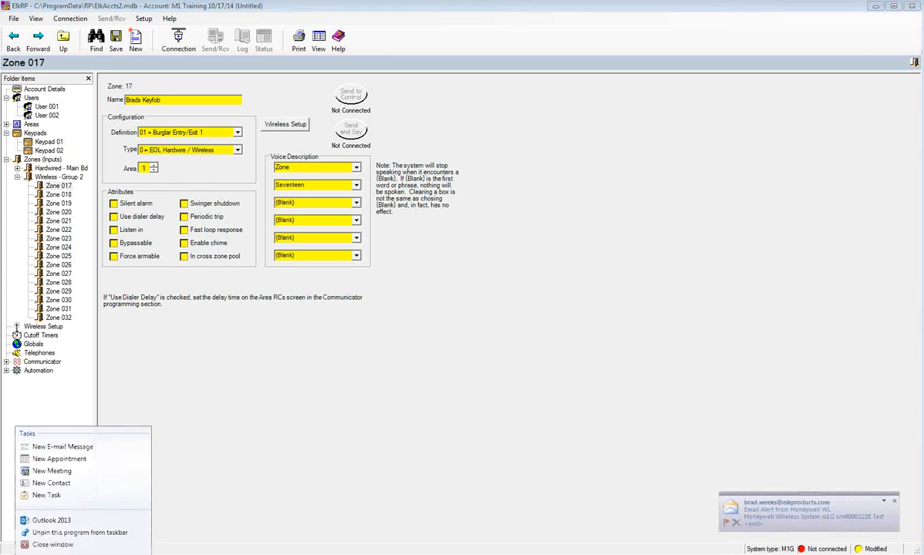
left_click(51, 546)
left_click(238, 132)
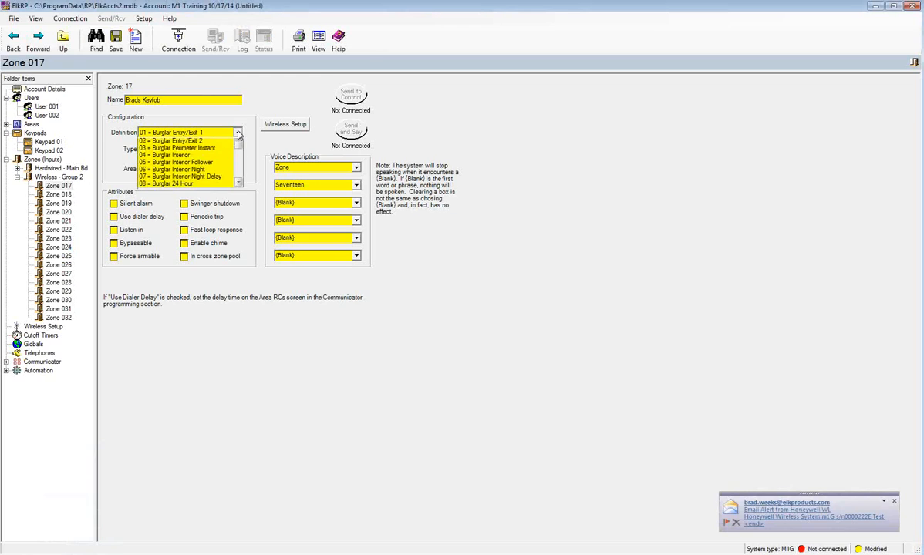
scroll(217, 170, "down", 4)
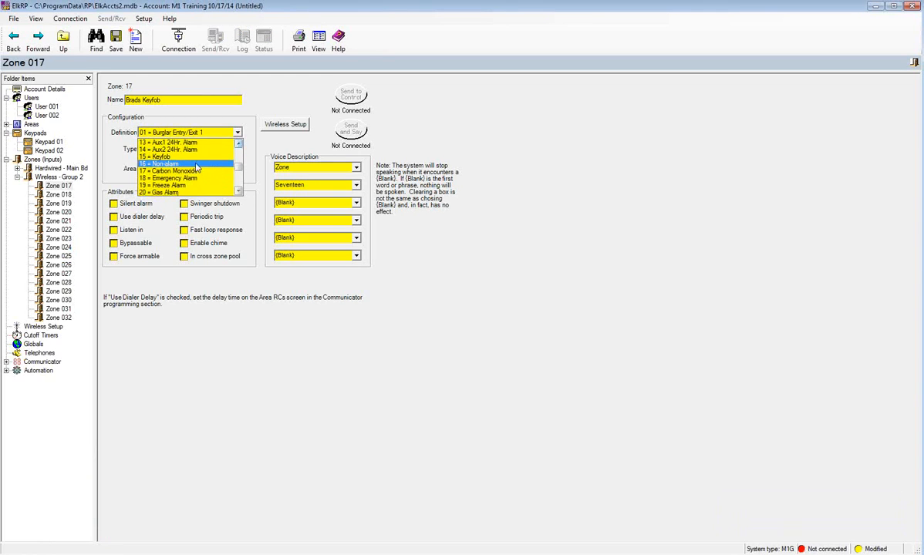
left_click(180, 155)
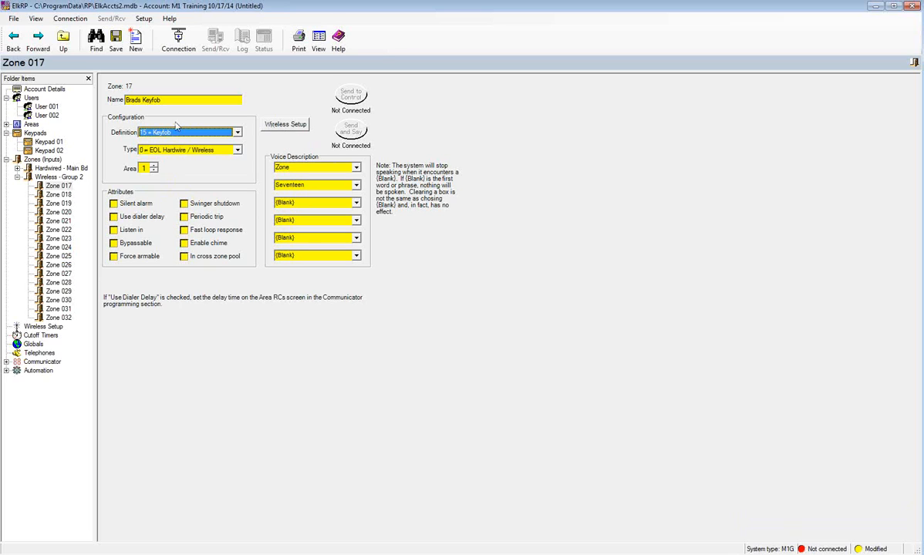
left_click(290, 126)
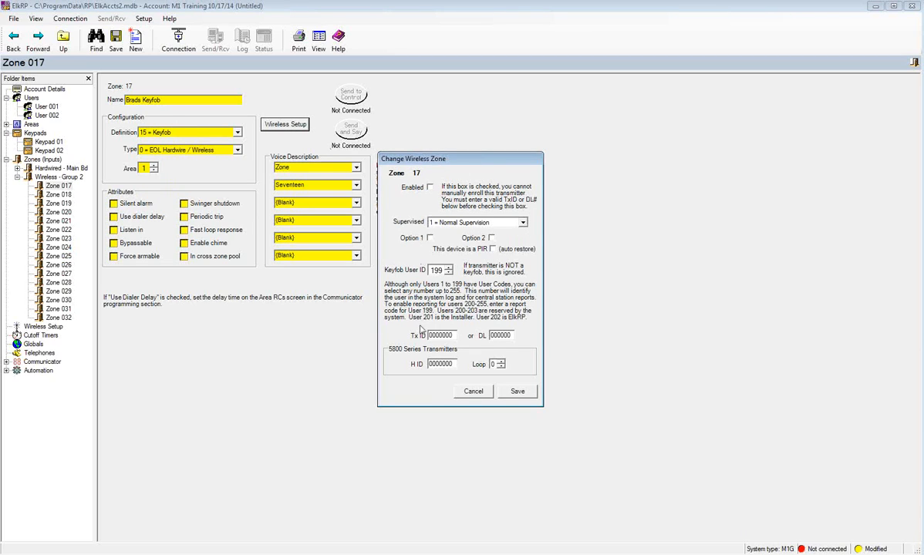
- Make the keyfob unsupervised, keyfob user 1, loop 1 and enabled, then save and recheck
left_click(523, 223)
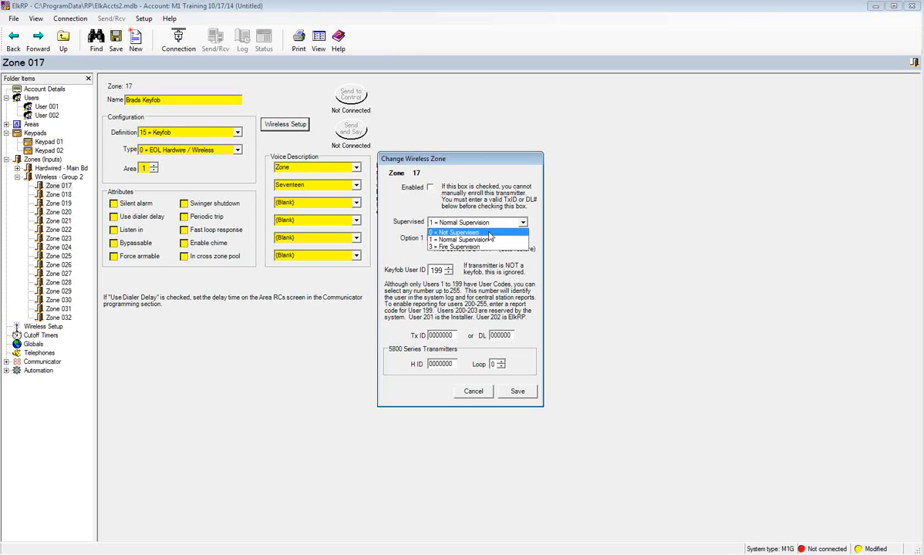
left_click(489, 233)
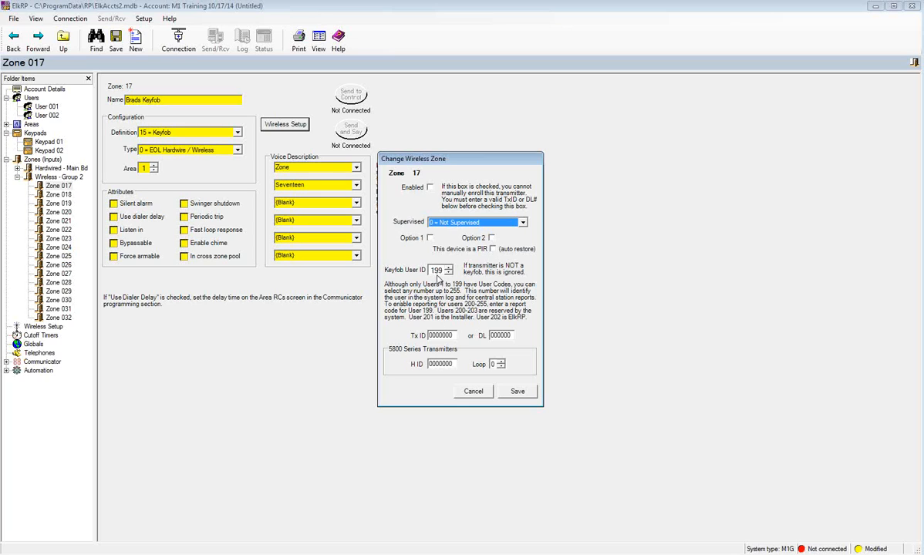
double_click(436, 270)
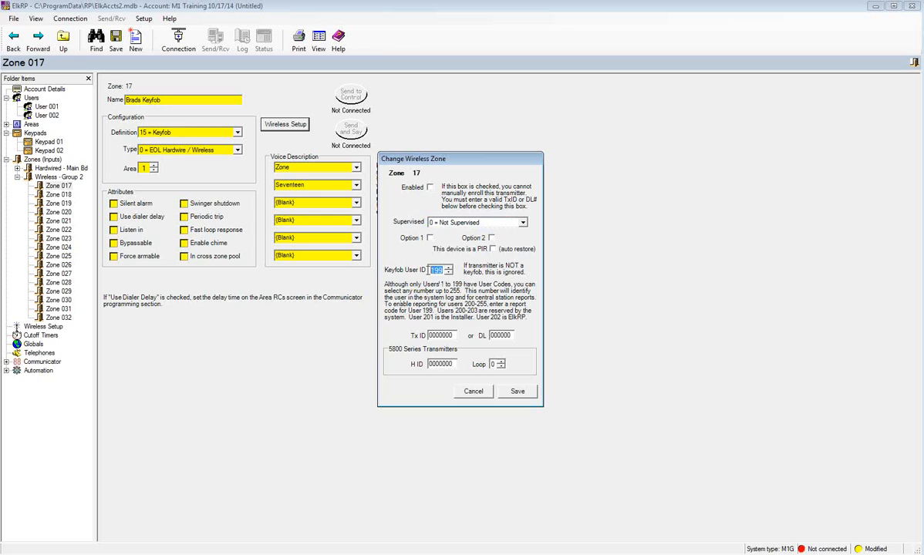
type("1")
left_click(501, 361)
left_click(431, 188)
left_click(515, 391)
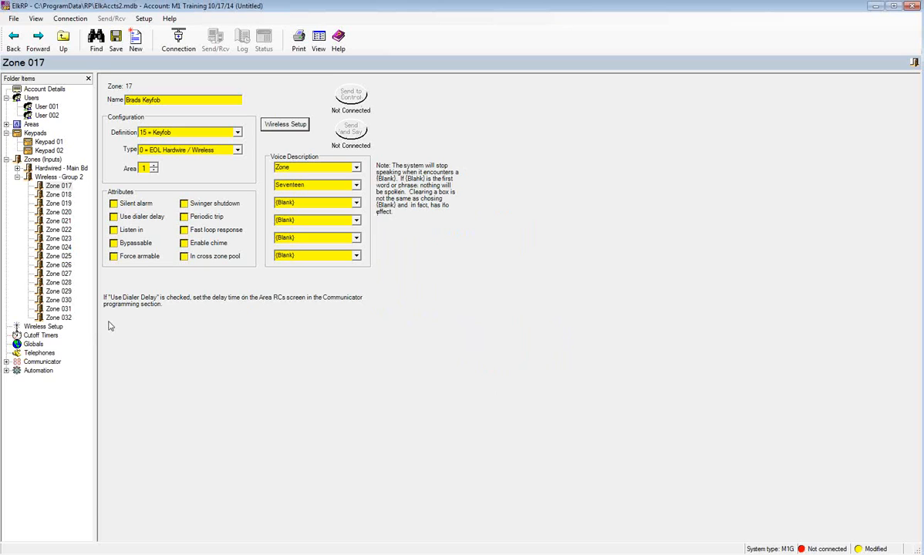
left_click(286, 127)
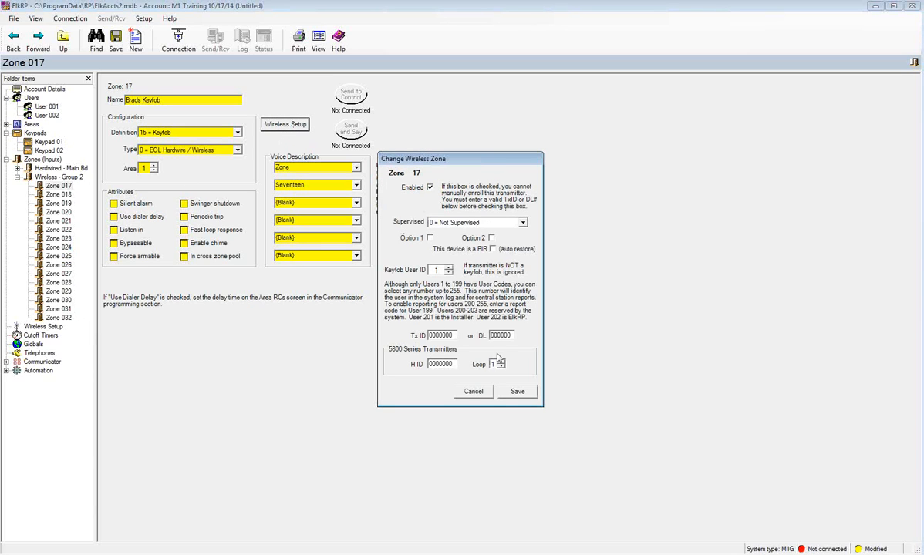
left_click(473, 391)
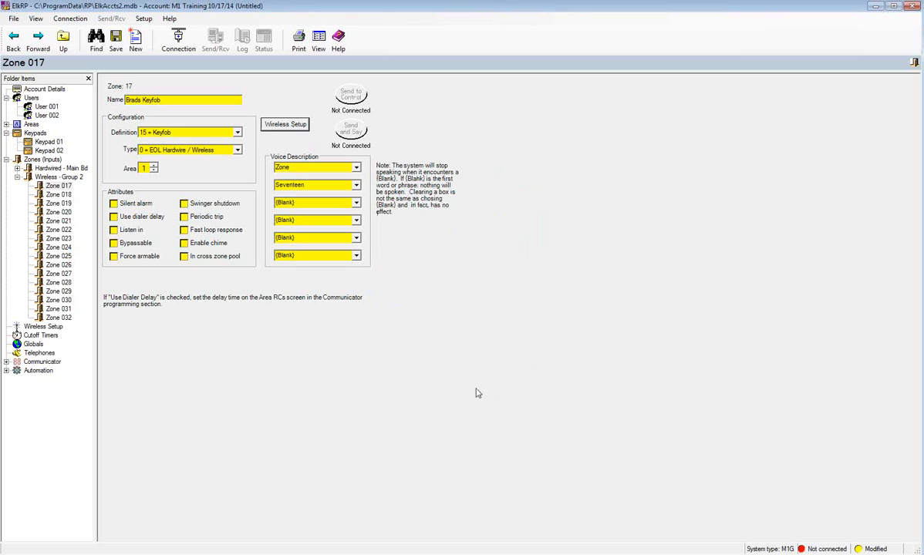
- Open Wireless Setup, review the Receiver settings, then view the Keyfob Events assignments
left_click(43, 327)
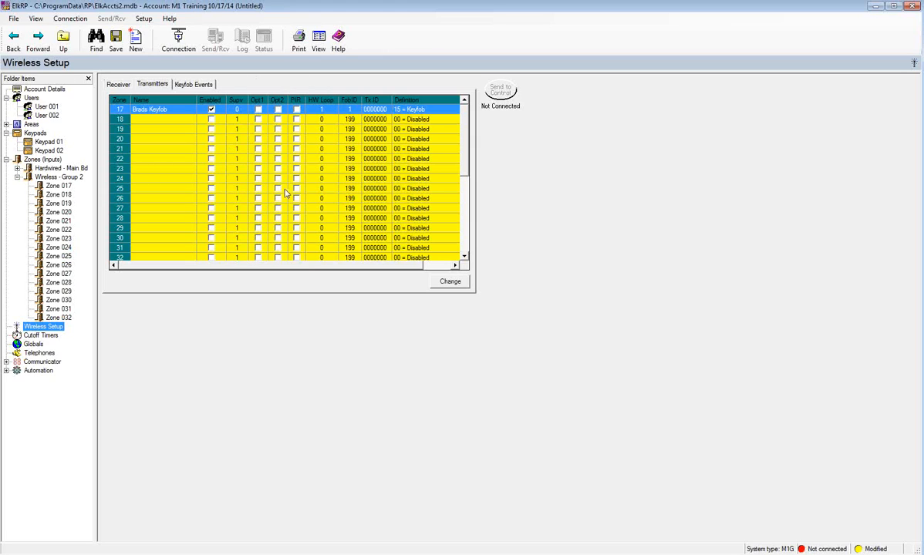
left_click(106, 81)
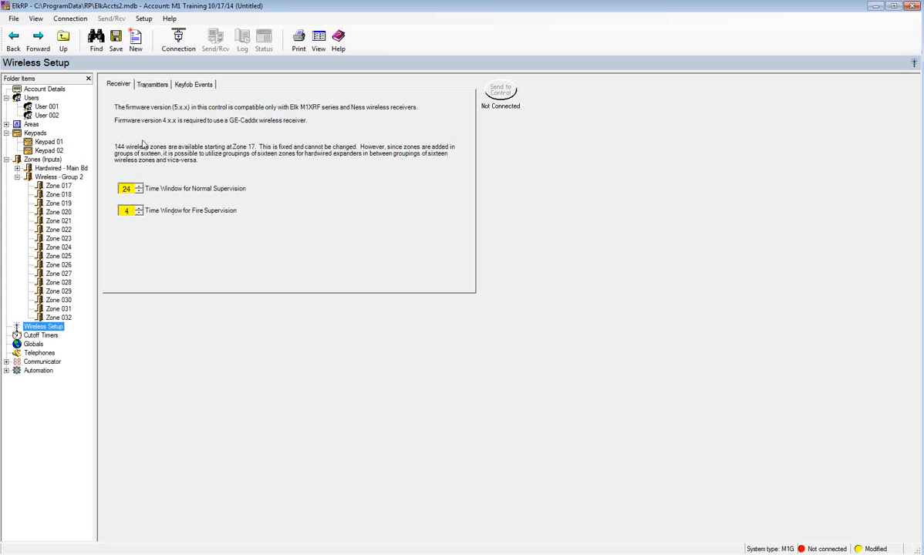
left_click(151, 87)
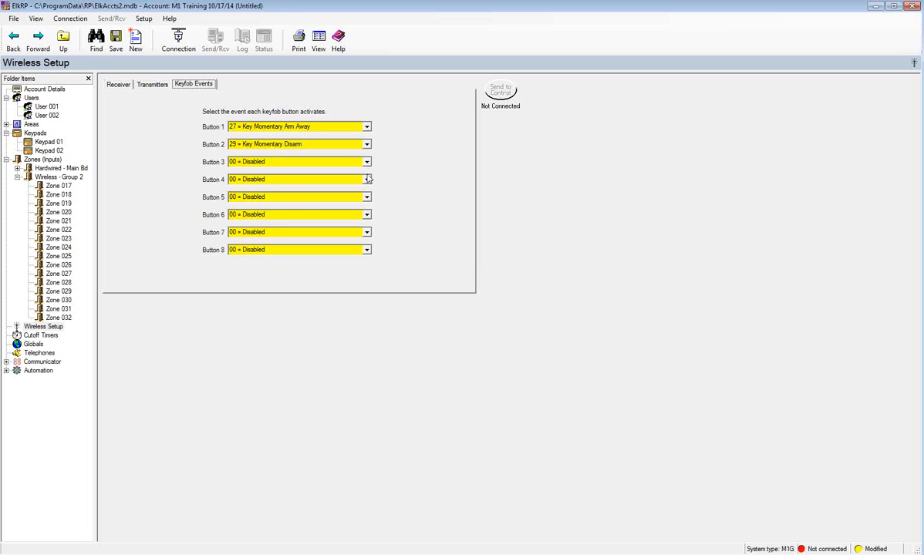
- Assign Button 4 to 23 = Police Alarm and Button 3 to 2001 = AUTOMATION TASK 01
left_click(366, 179)
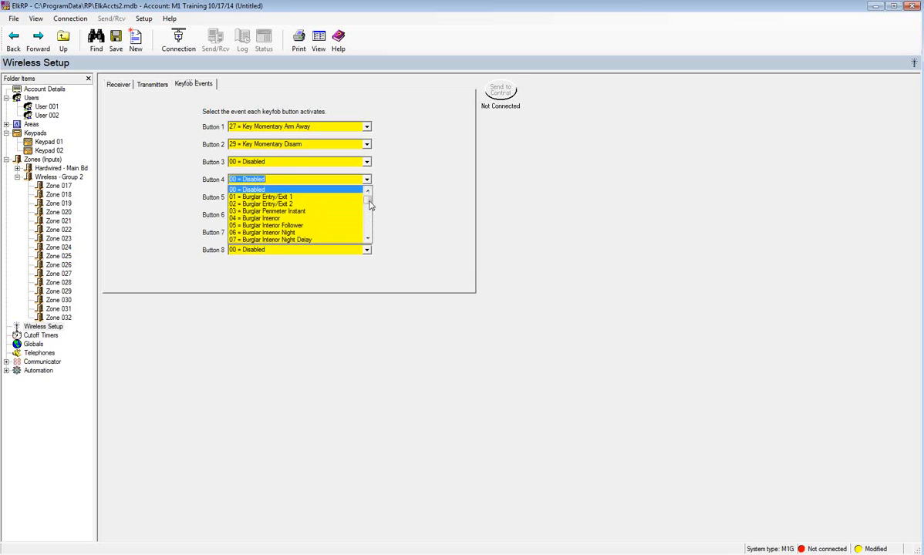
left_click_drag(368, 200, 369, 208)
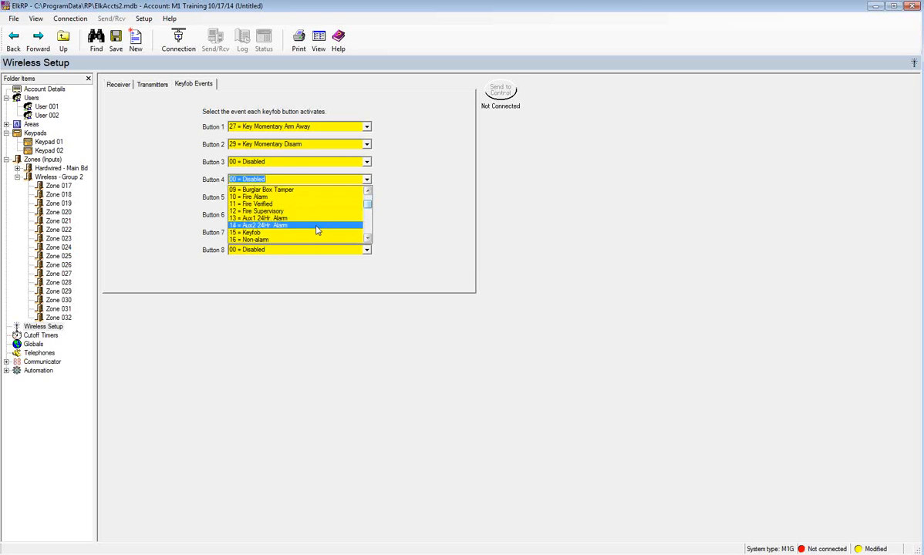
scroll(317, 227, "down", 3)
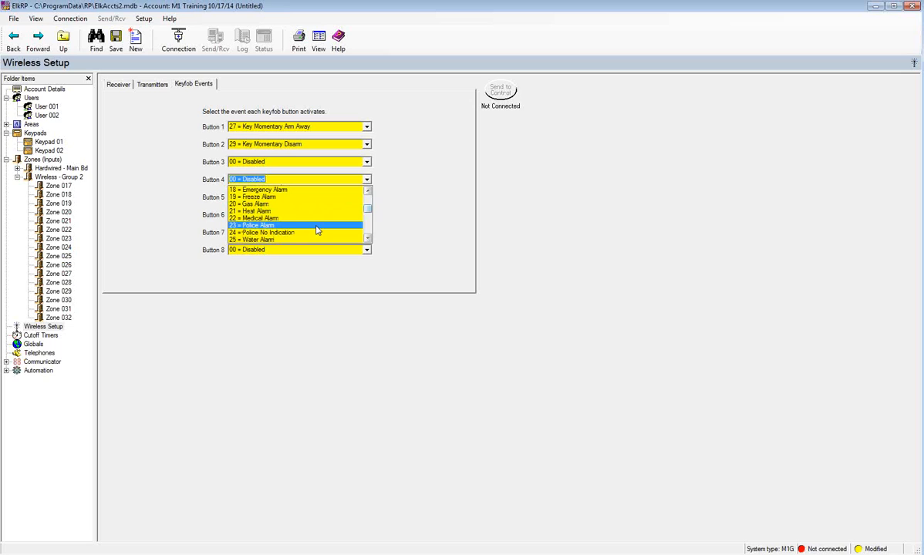
left_click(317, 226)
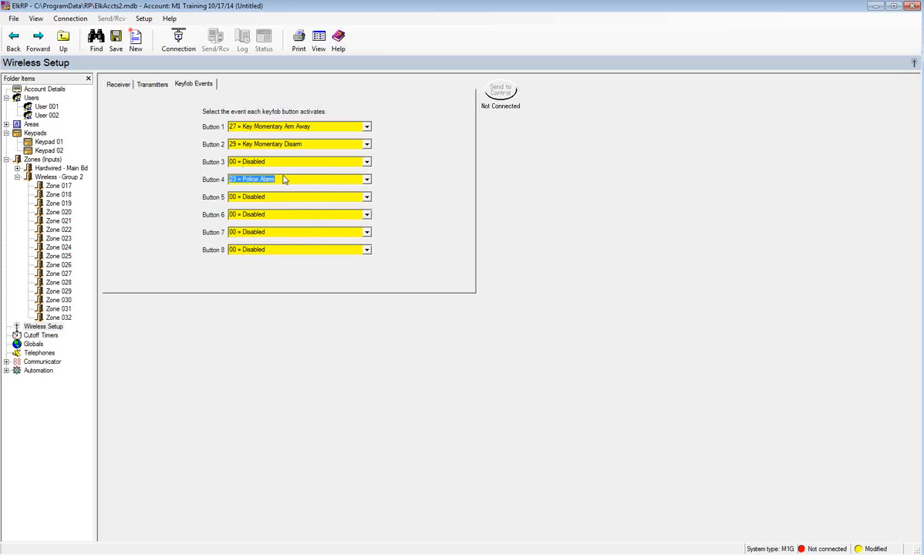
left_click(345, 161)
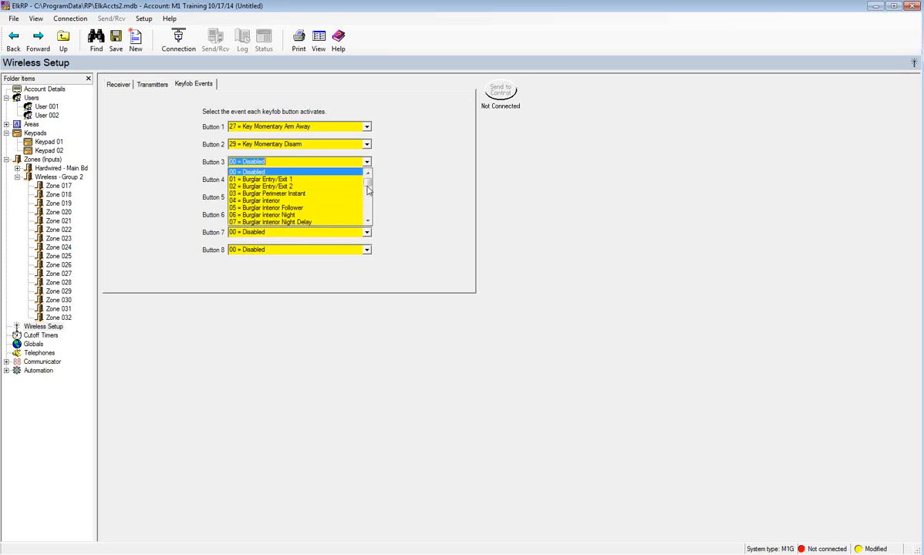
left_click_drag(367, 190, 368, 206)
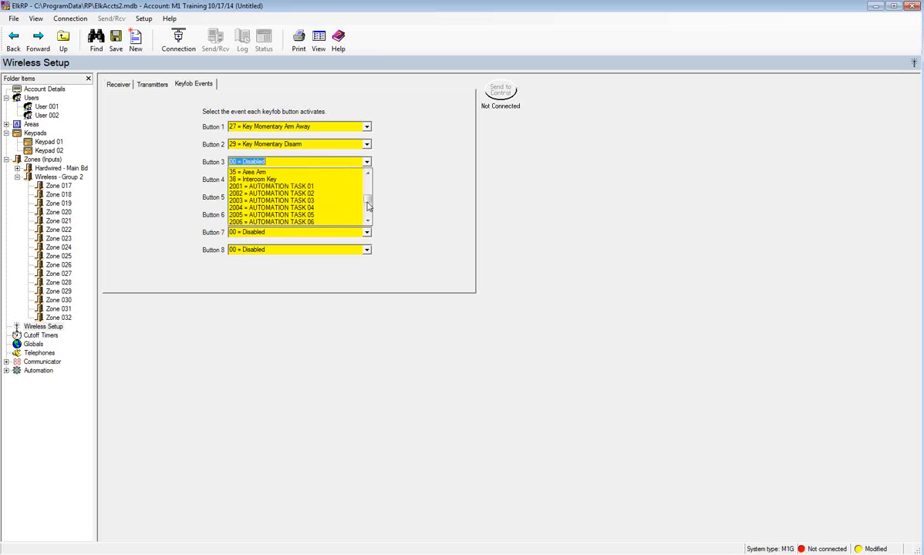
left_click(325, 188)
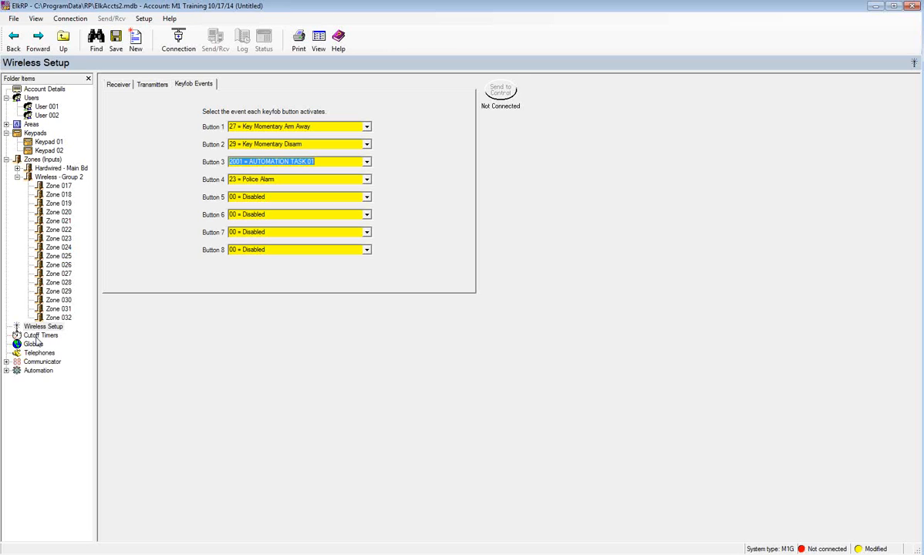
- In the Cutoff Timers table, change the Med Duration seconds value to 1
left_click(36, 338)
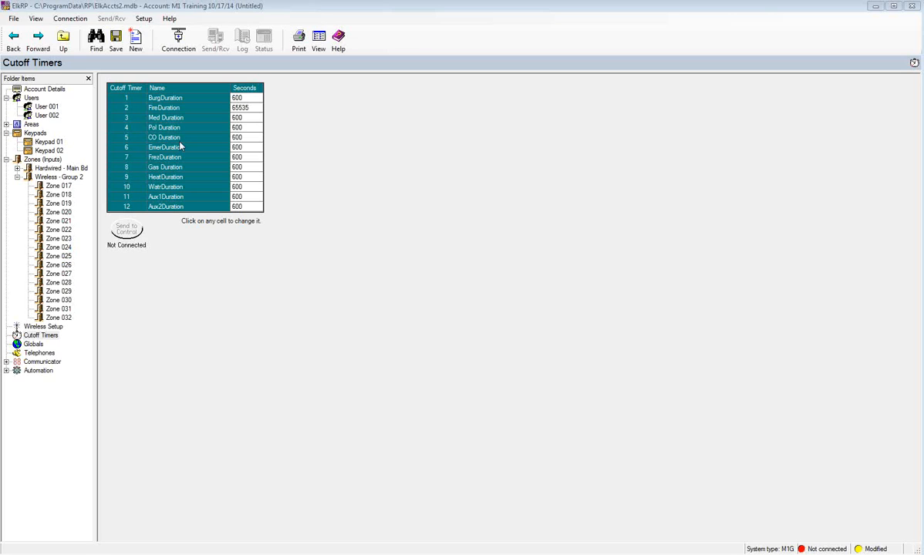
left_click(240, 117)
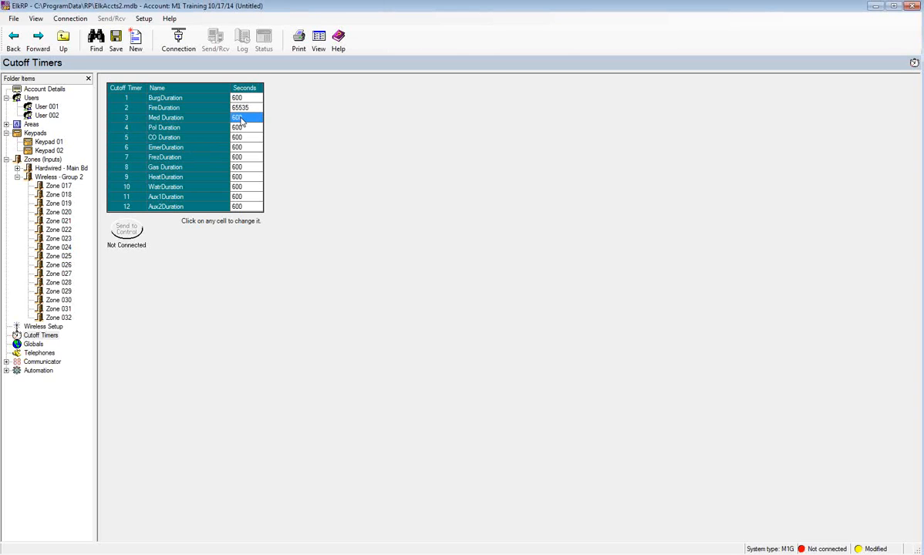
type("1")
key("Return")
- In Globals, set Telephone control to 2 = Local and remote enabled, then view the G06-G10 (Zones) tab
left_click(34, 344)
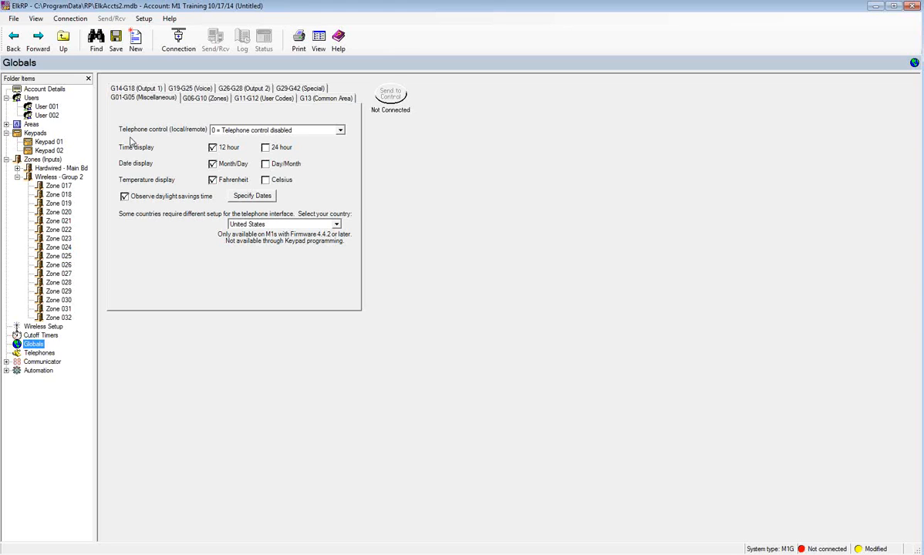
left_click(340, 130)
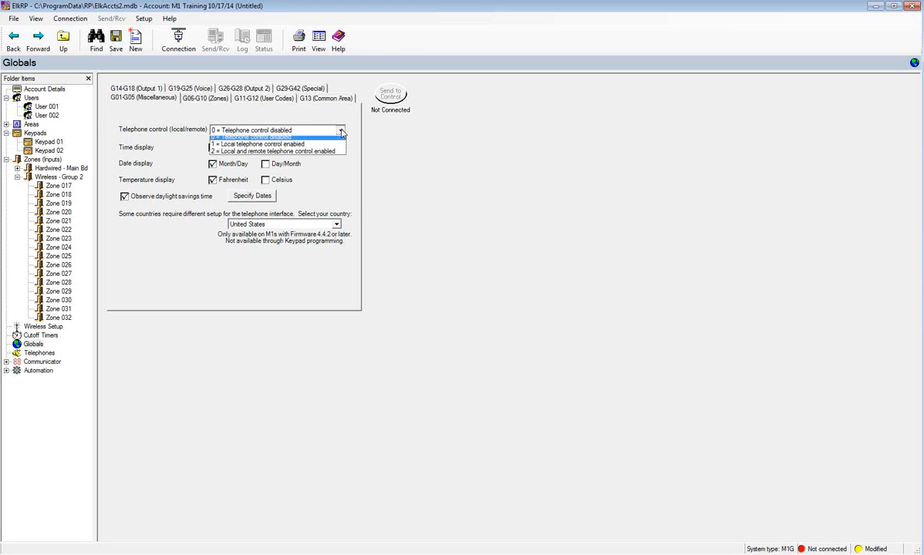
left_click(309, 155)
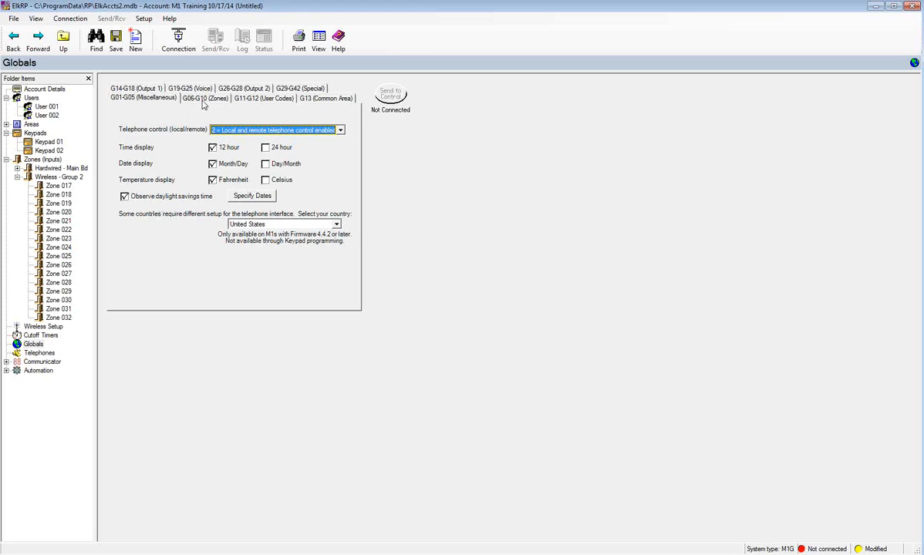
left_click(205, 101)
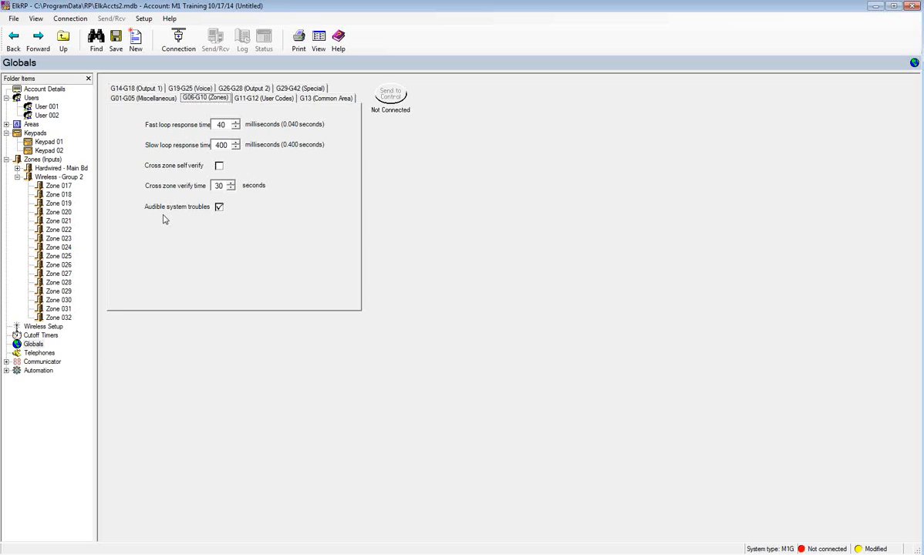
- Uncheck Audible system troubles on the Zones globals, then view the G14-G18 Output 1 volumes
left_click(219, 206)
left_click(152, 88)
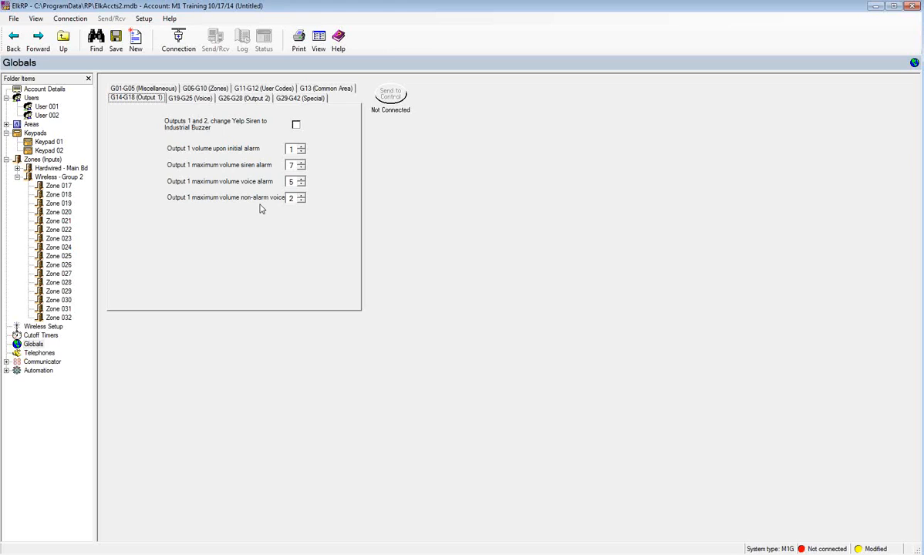
- Switch the Output 2 hookup from siren output to Voltage out, then view the G29-G42 Special globals
left_click(252, 100)
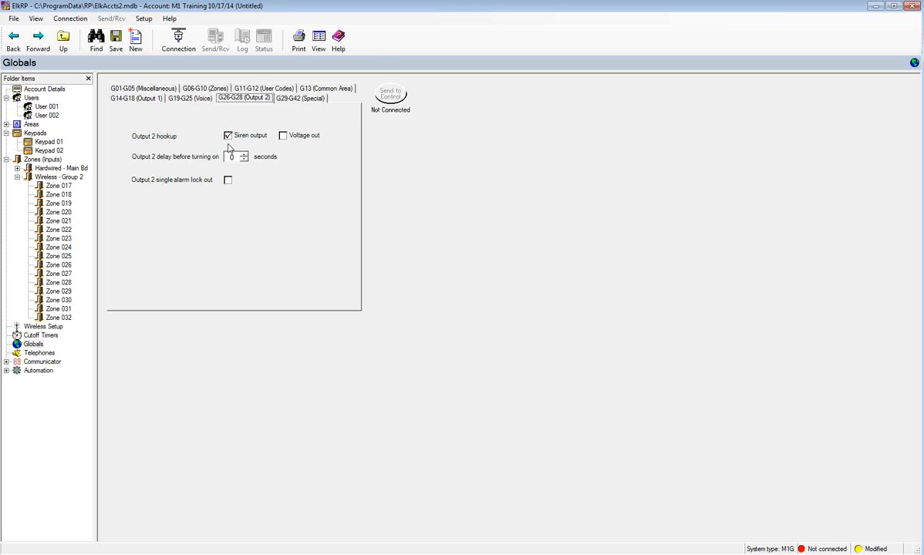
left_click(283, 135)
left_click(305, 98)
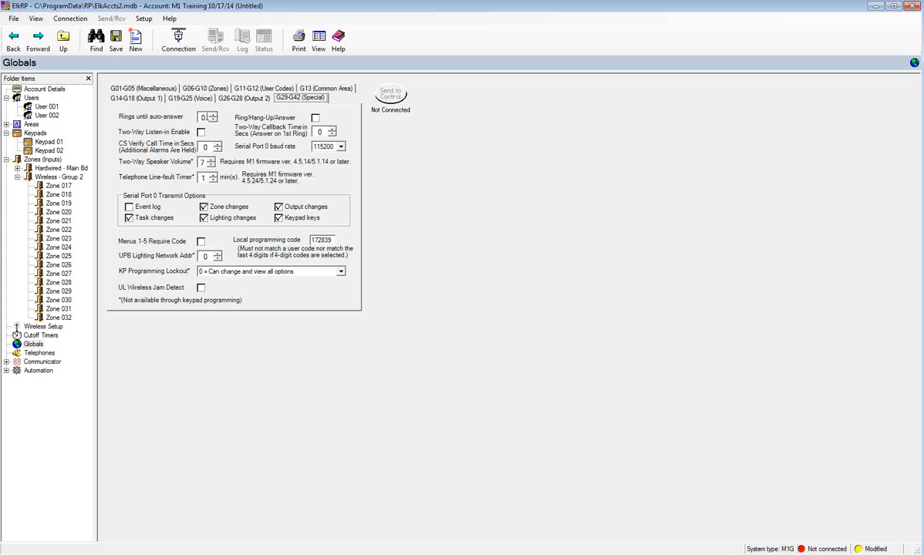
- Set rings until auto-answer to 6, enable Ring/Hang-Up/Answer, and check serial Event log transmission
double_click(202, 116)
type("6")
left_click(315, 119)
left_click(128, 206)
- Open the still-empty Telephones list from the folder tree
left_click(31, 353)
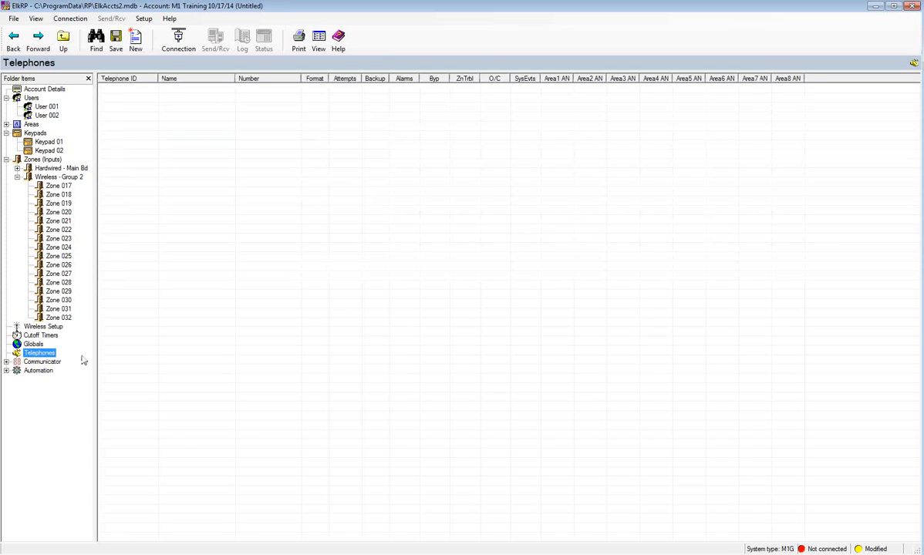
- Create 3 new telephone entries and open Telephone 1
right_click(38, 356)
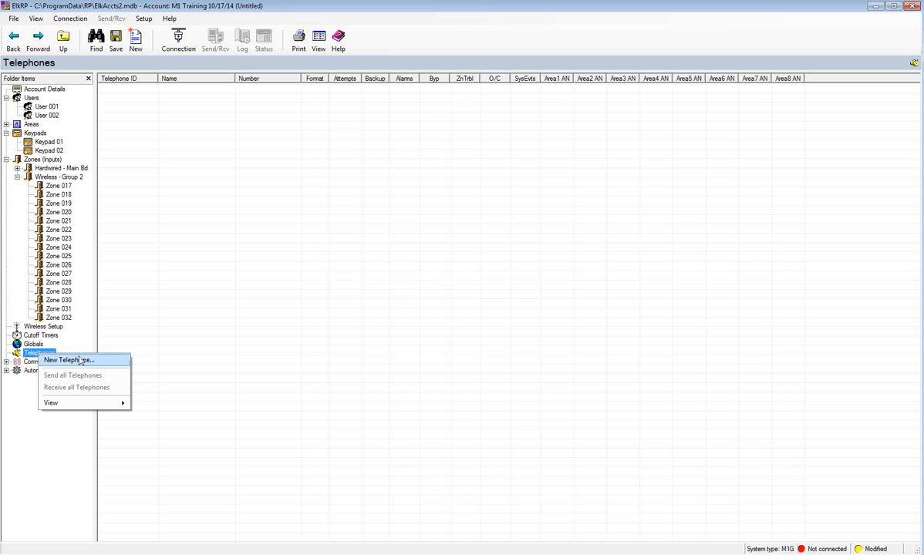
left_click(70, 360)
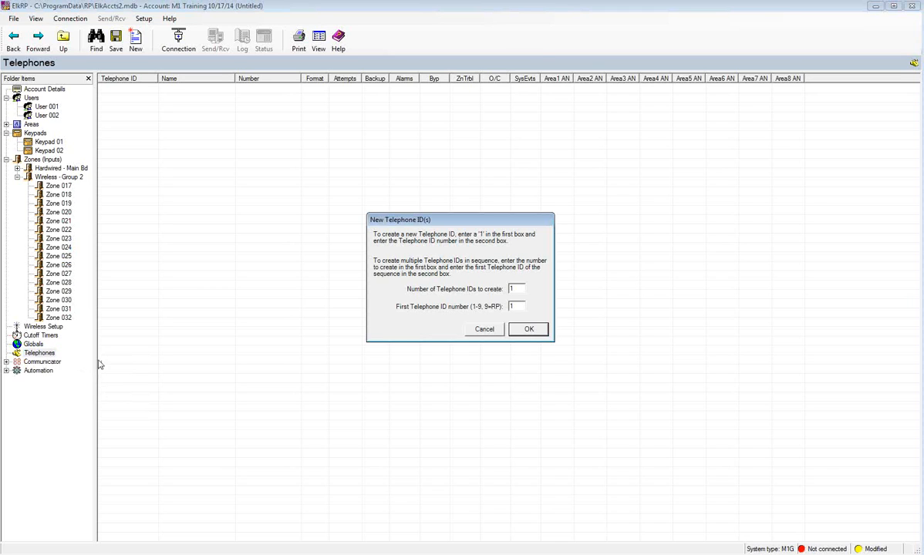
type("3")
left_click(527, 332)
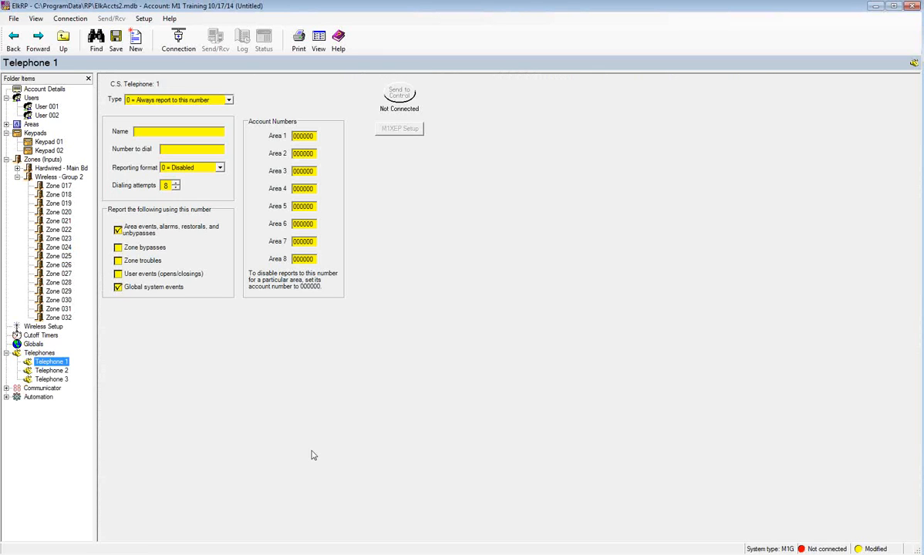
left_click(39, 354)
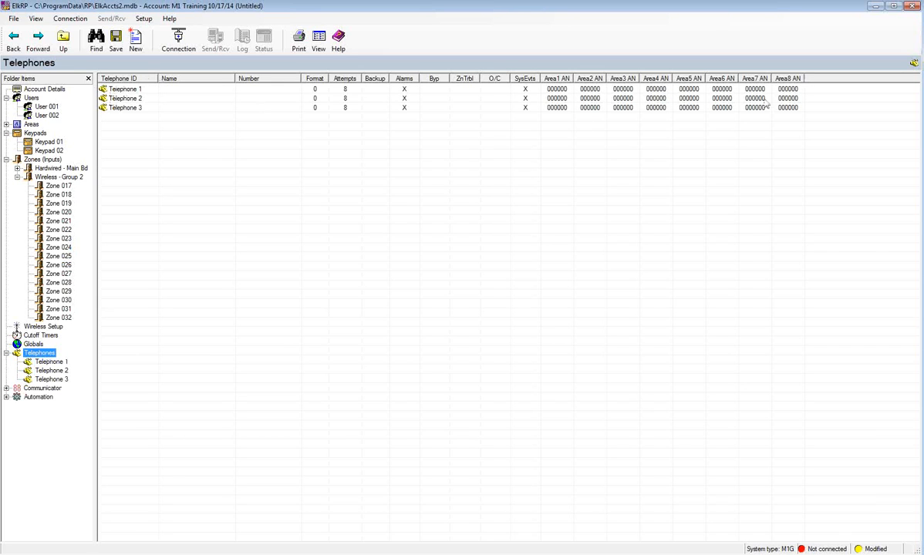
left_click(51, 362)
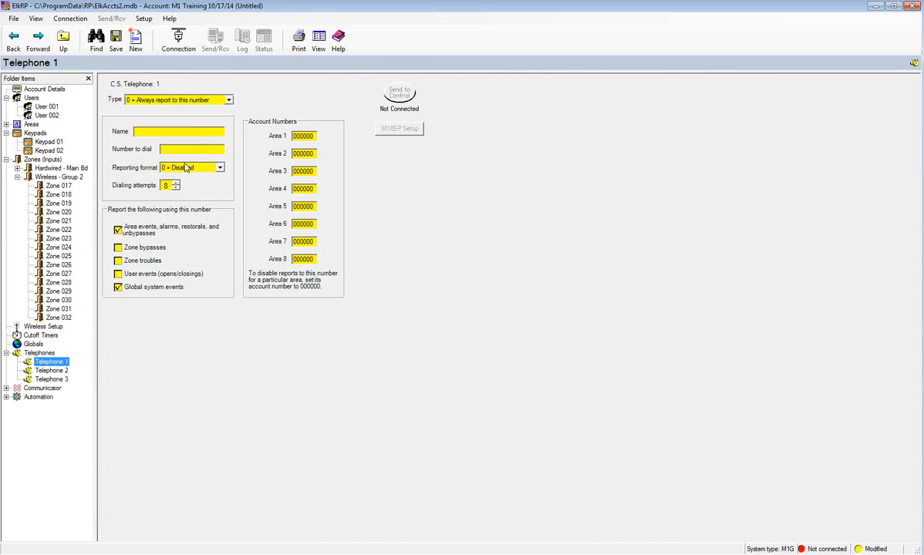
- Give Telephone 1 the name CS with its dial number, Contact ID, zone troubles and the Area 1 account number
left_click(183, 132)
type("CS")
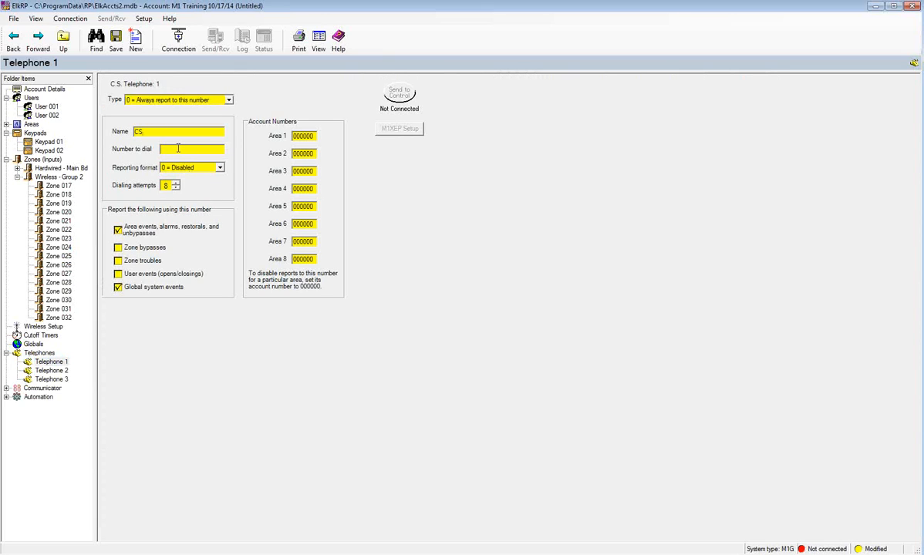
left_click(220, 169)
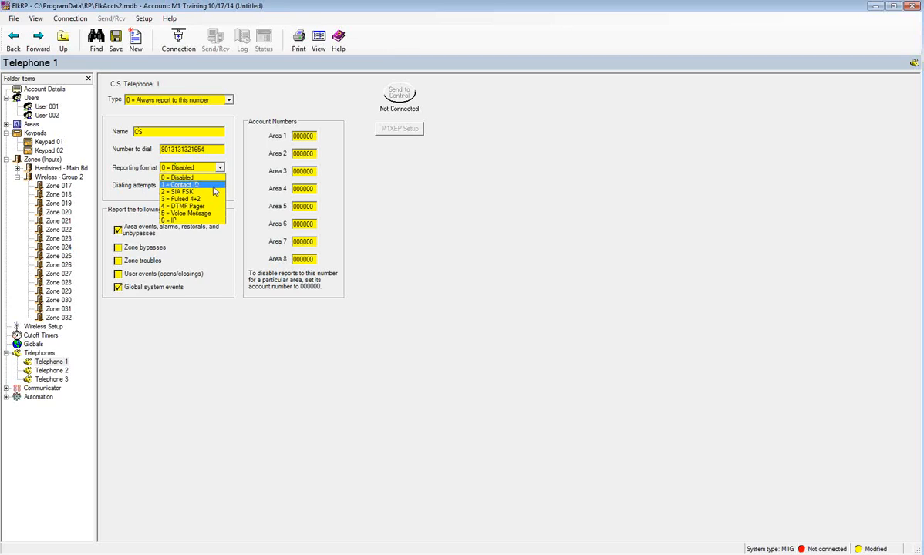
left_click(202, 185)
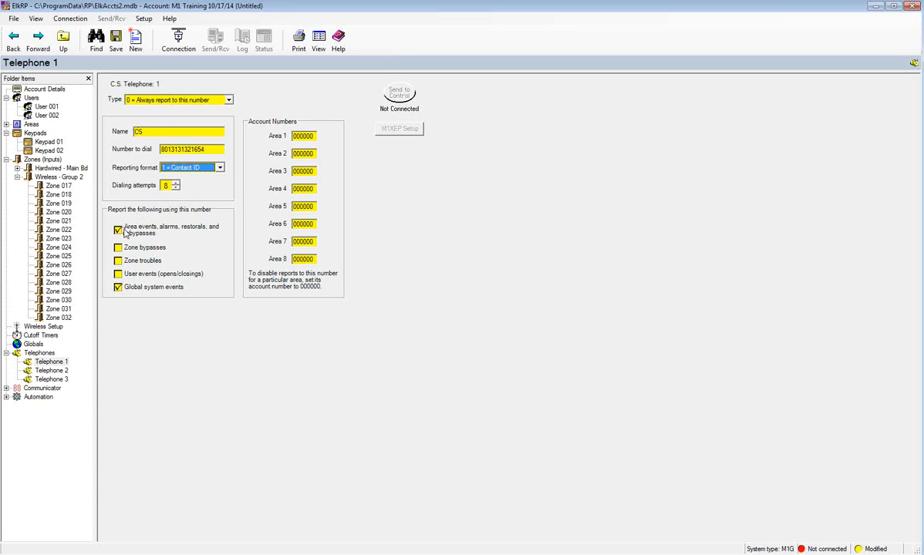
left_click(118, 261)
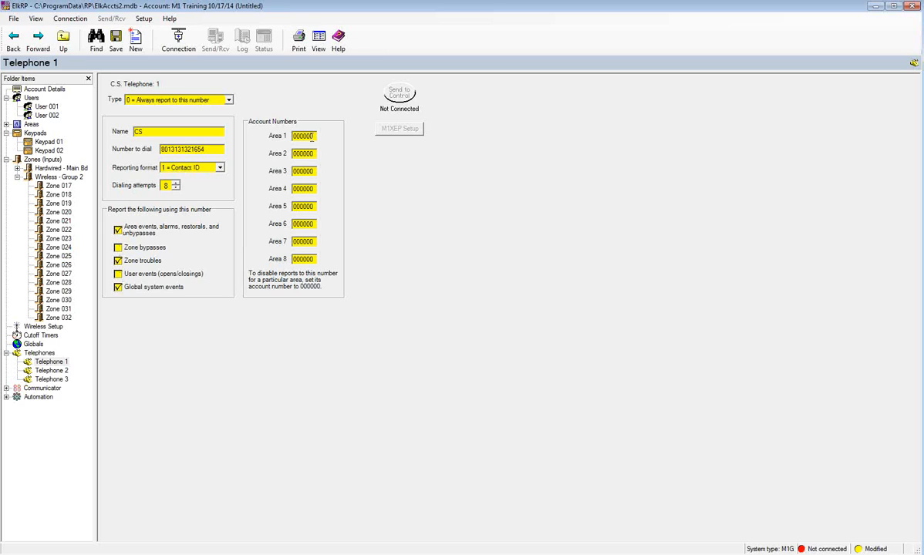
left_click(293, 136)
type("001234")
- Set Telephone 2 to CSB with its dial number, Contact ID, zone troubles, Area 1 account, type 1 = backup
left_click(49, 370)
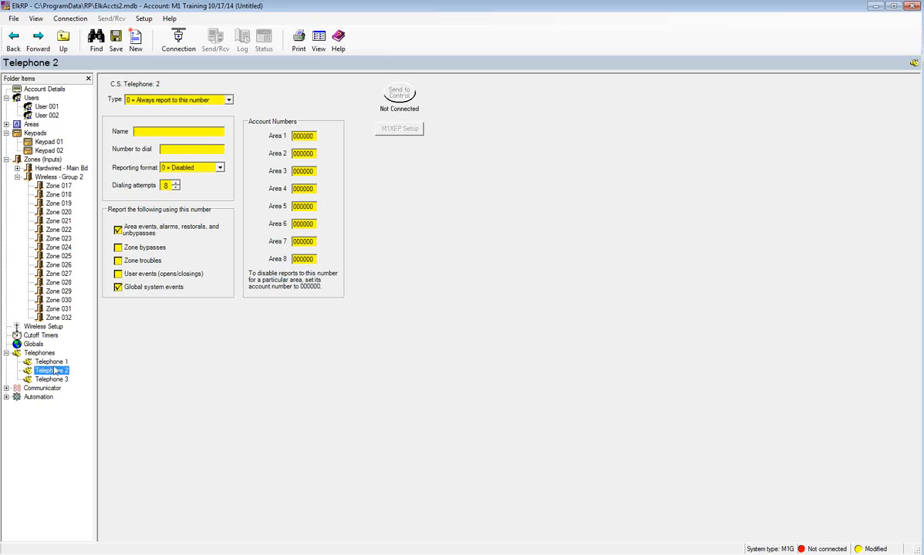
left_click(147, 132)
type("CSB")
left_click(190, 149)
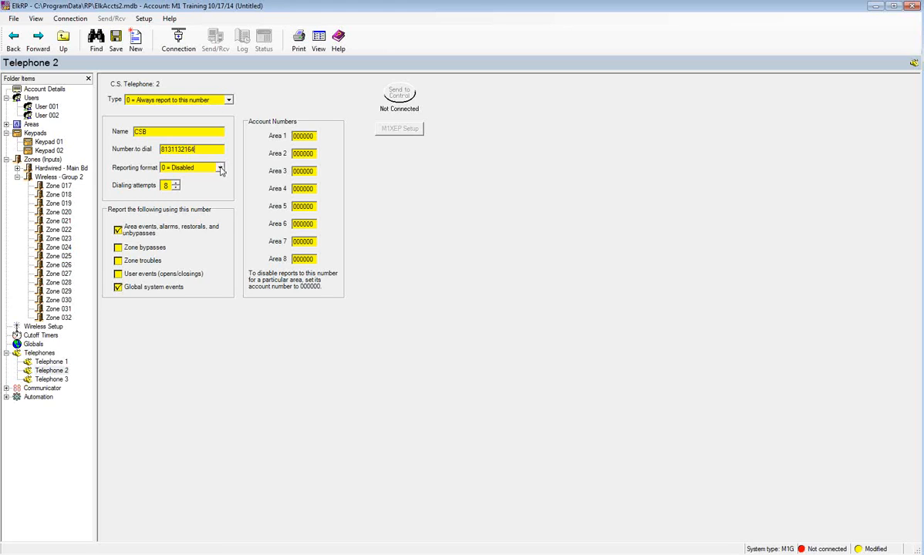
left_click(221, 170)
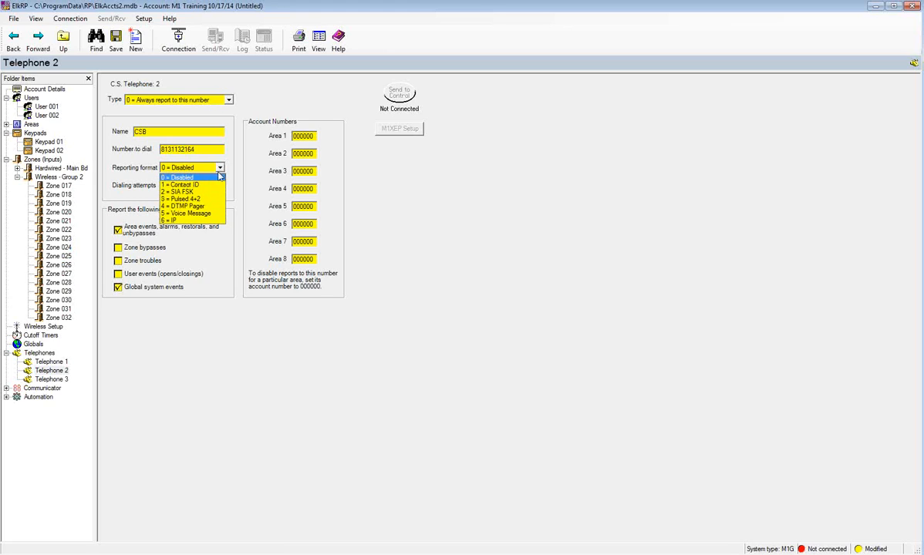
left_click(185, 183)
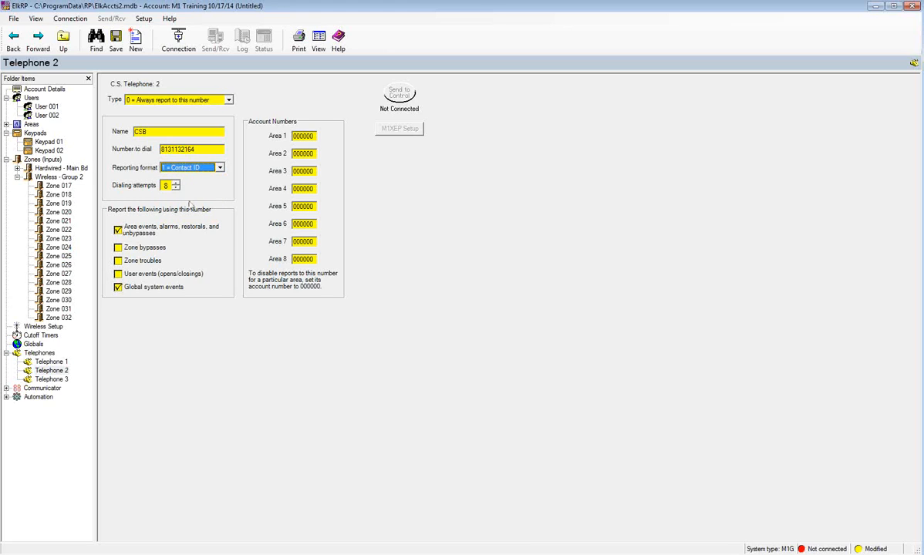
left_click(117, 261)
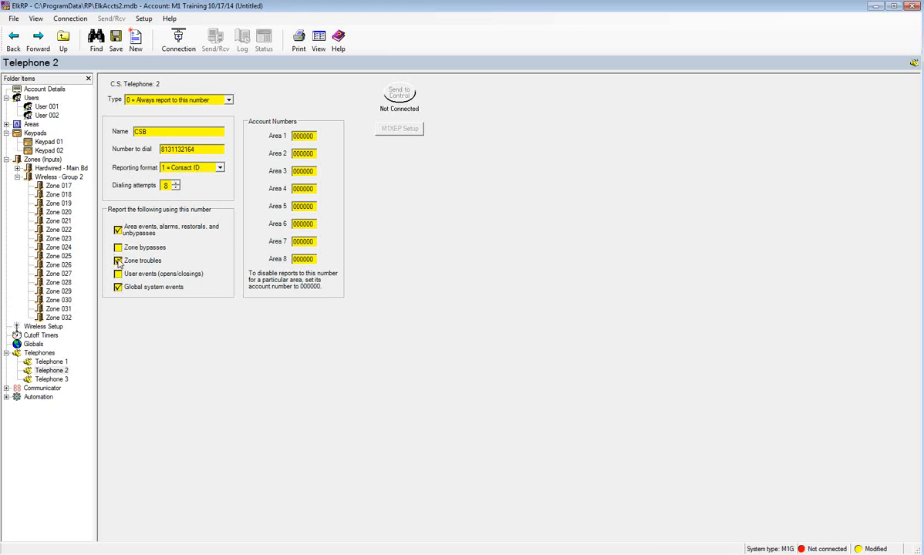
left_click(301, 137)
type("0012434")
left_click(219, 101)
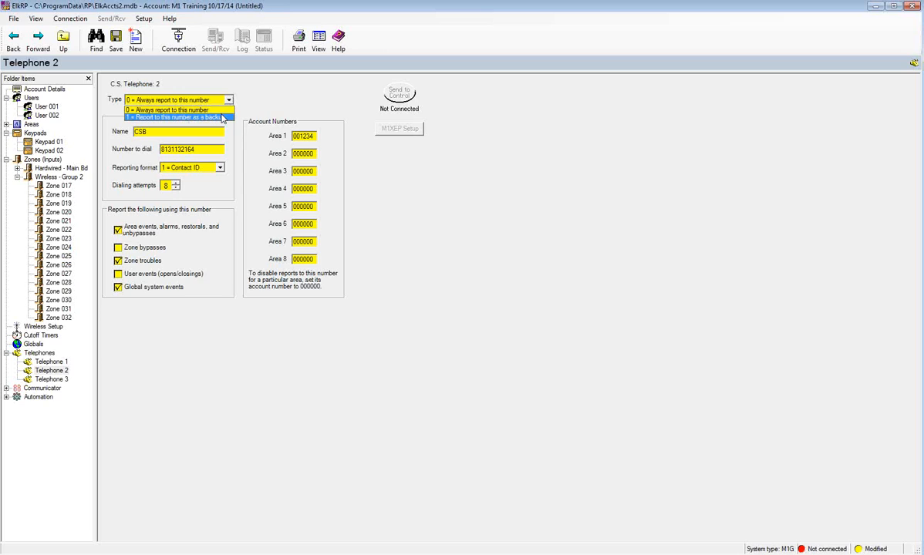
left_click(222, 117)
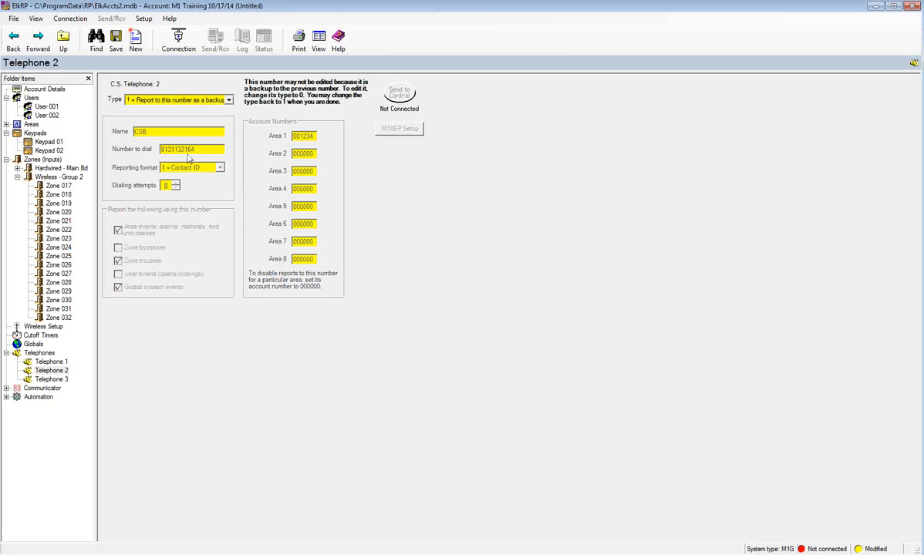
- Review Telephone 1, then open Telephone 3 and enter its cell-phone name
left_click(56, 361)
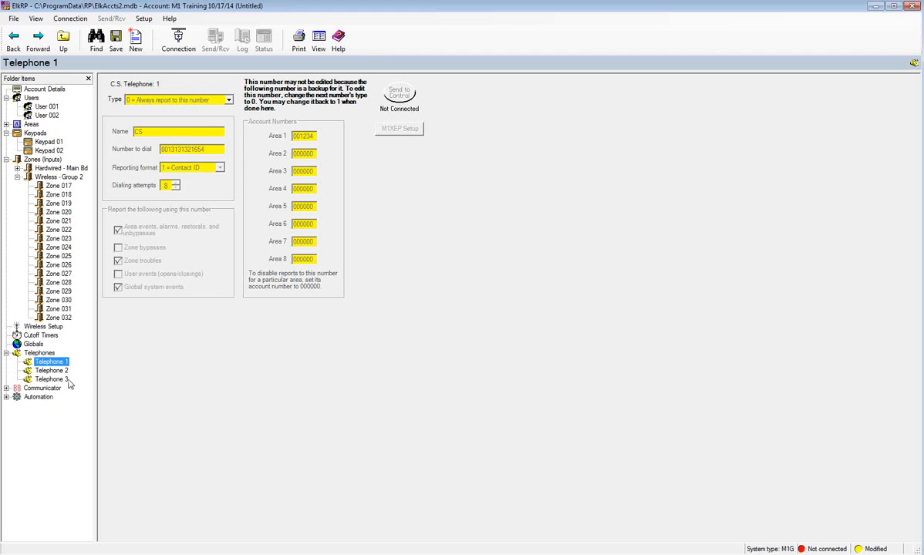
left_click(67, 380)
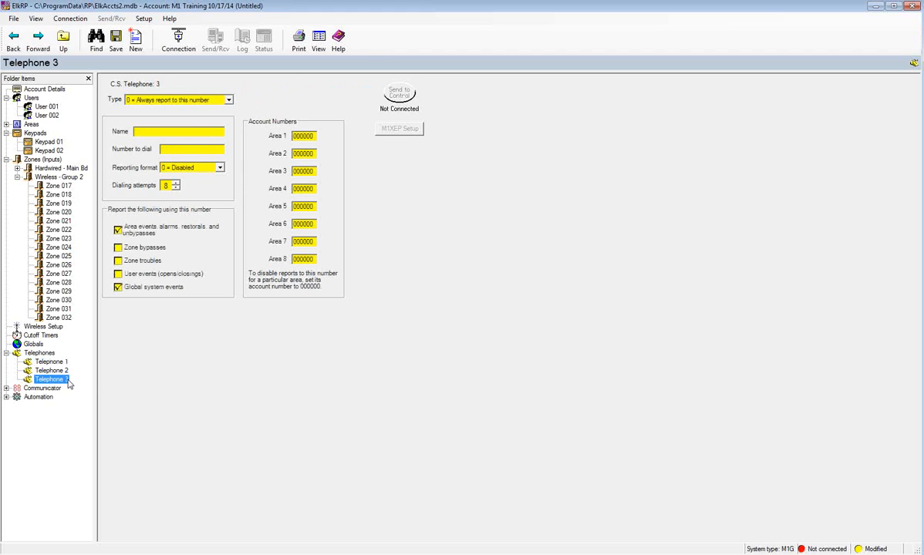
left_click(150, 132)
type("Brads B")
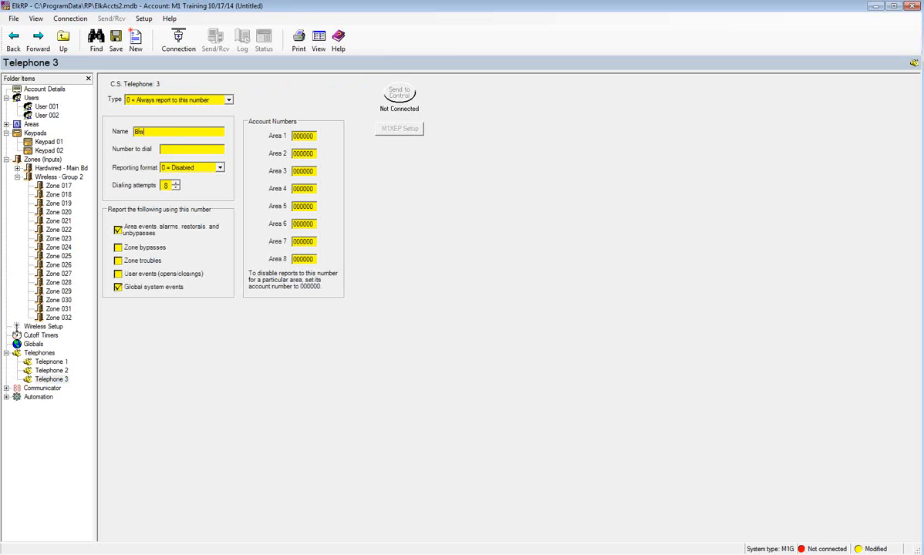
type("ell")
- Enter Telephone 3's dial number, set reporting to 5 = Voice Message, and expand Communicator
type("5551234")
left_click(209, 166)
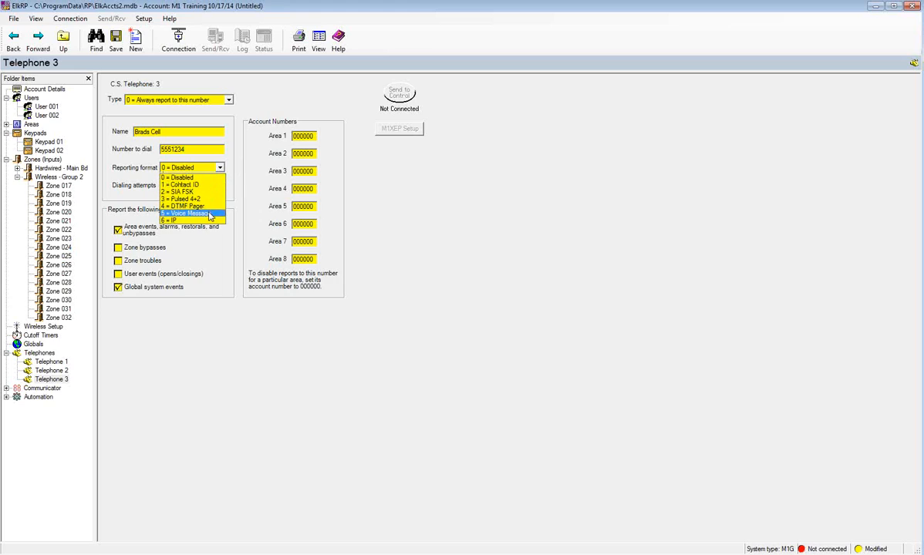
left_click(208, 213)
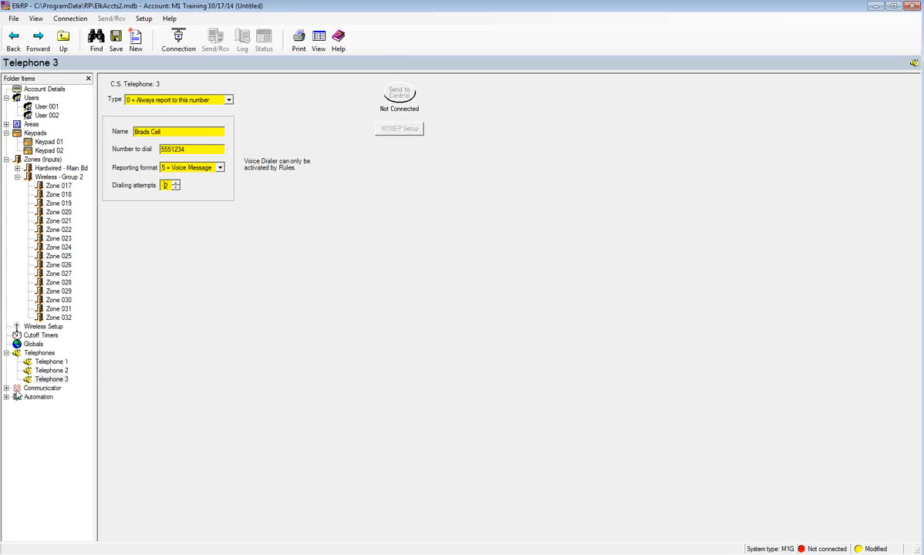
left_click(17, 388)
left_click(7, 389)
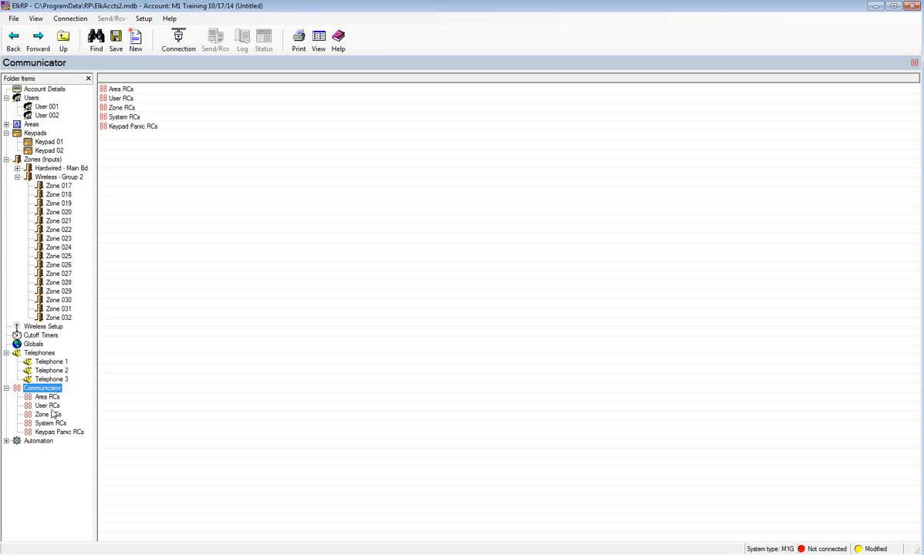
- In Zone RCs, enter 01 for Zone 003's Restoral and Bypass Pulse codes
left_click(49, 414)
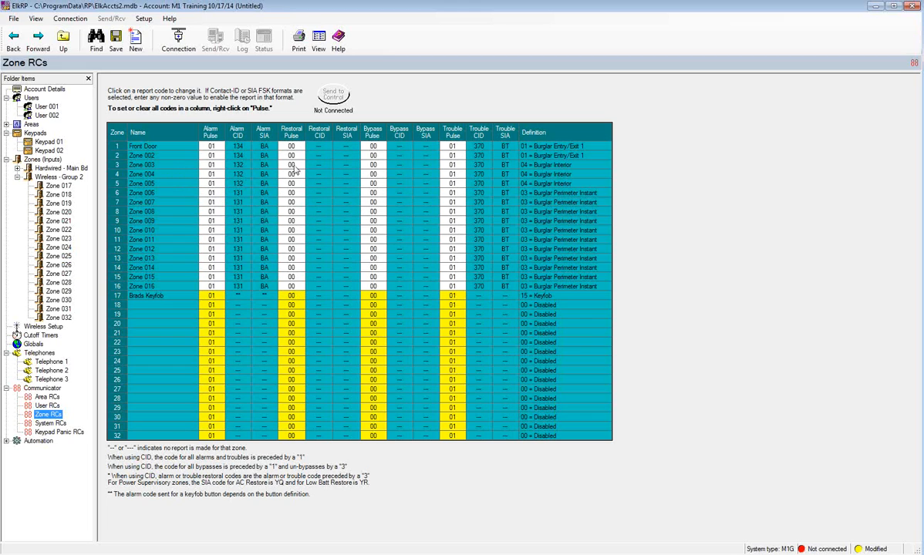
left_click(293, 165)
type("01")
key("Tab")
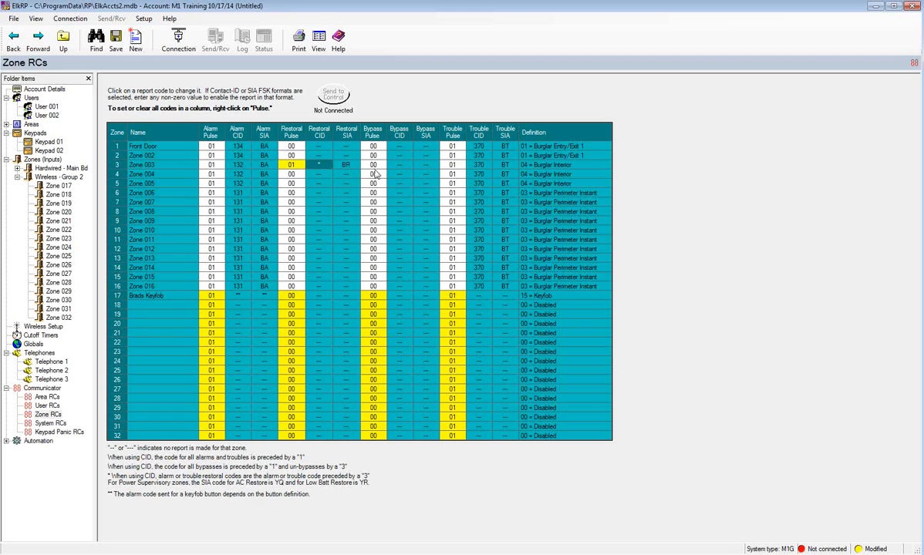
left_click(374, 164)
type("01")
key("Tab")
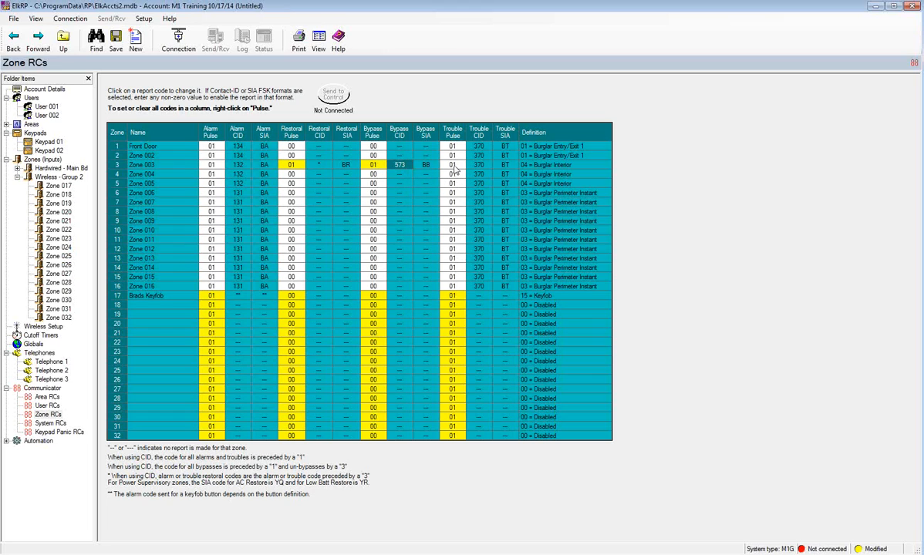
- Set the whole Bypass Pulse column to 01 for every zone
right_click(376, 136)
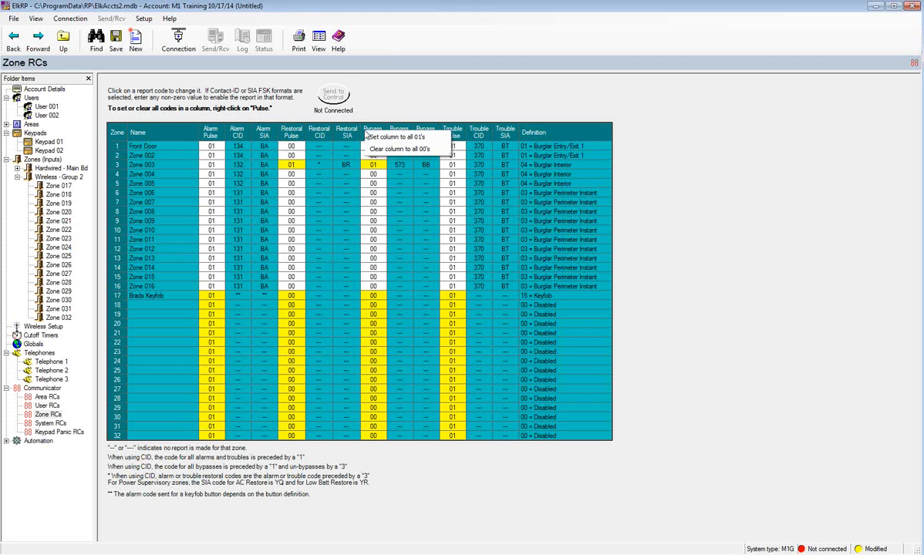
left_click(381, 117)
right_click(376, 137)
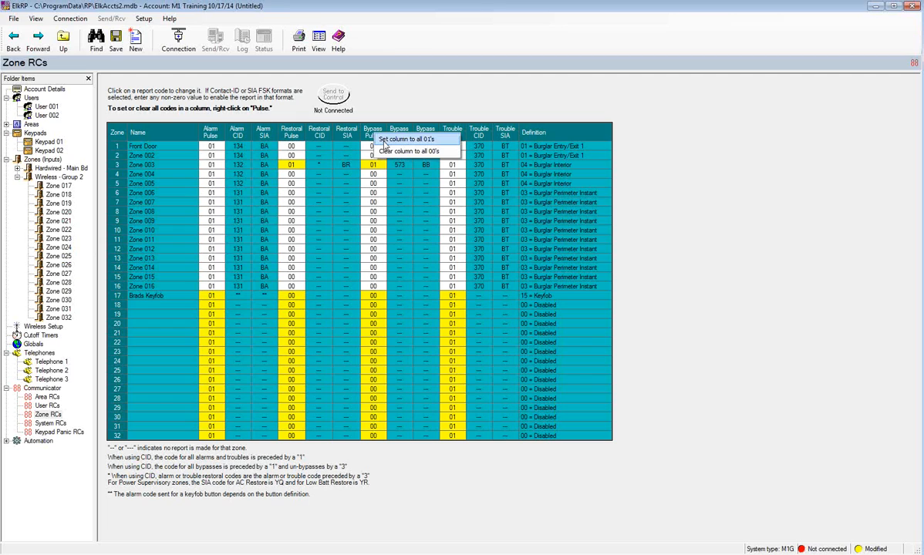
left_click(385, 142)
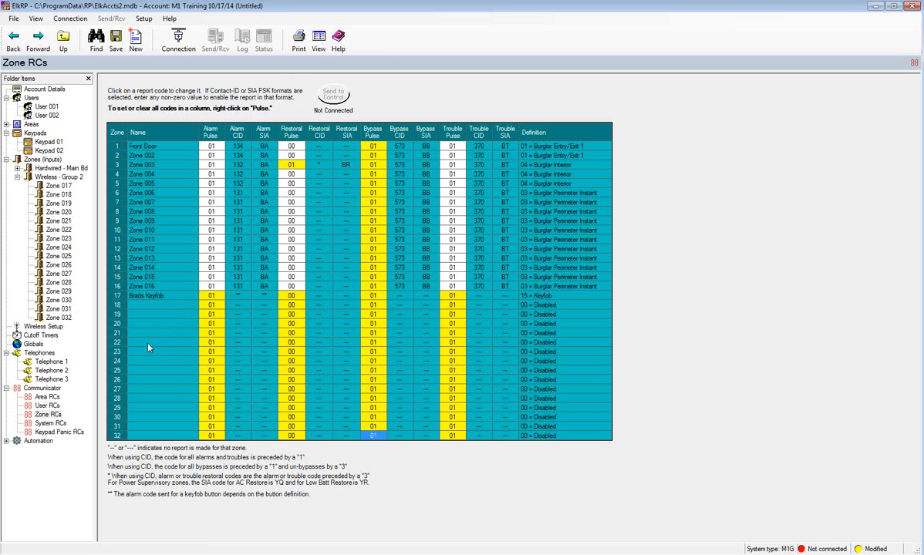
- In System RCs, test the communicator every 7 days at 2:00 AM and set Automatic Test Pulse to 01
left_click(47, 424)
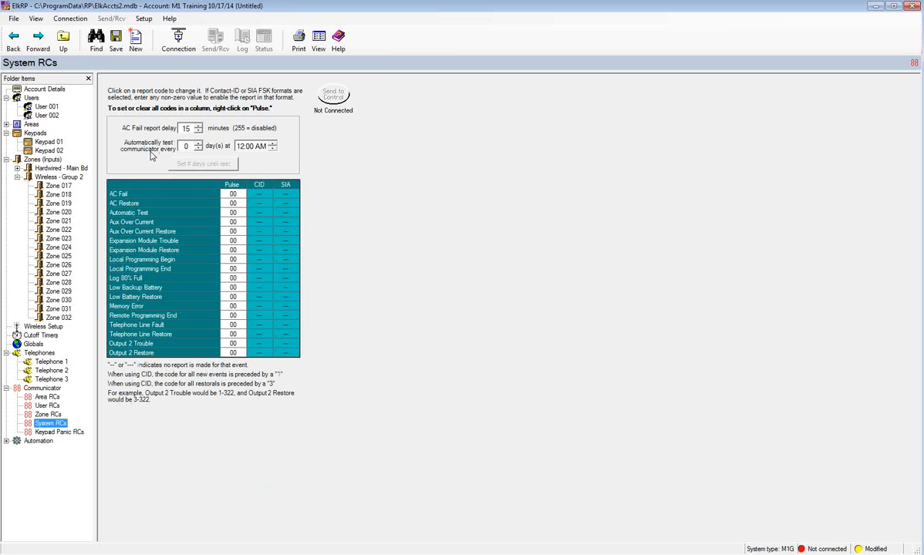
left_click(186, 146)
left_click_drag(188, 145, 168, 138)
type("7")
key("Tab")
type("2")
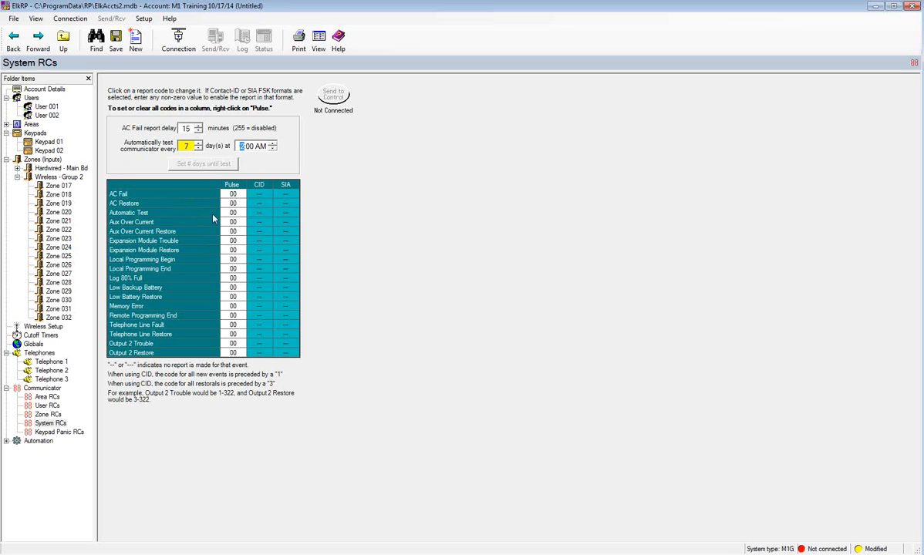
left_click(232, 212)
type("01")
key("Return")
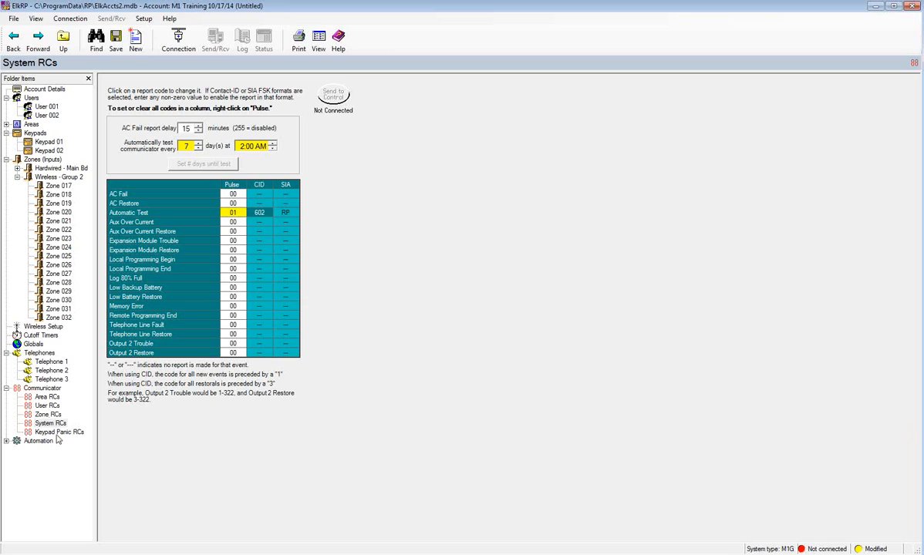
- In Keypad Panic RCs, set the Pulse column to all 01's for Keypad 1 and the Master Bedroom keypad
left_click(51, 397)
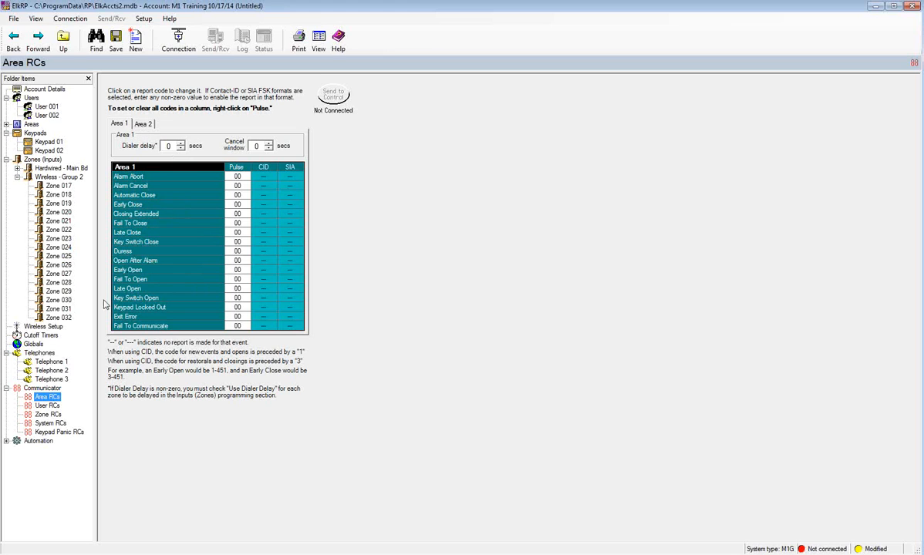
left_click(43, 433)
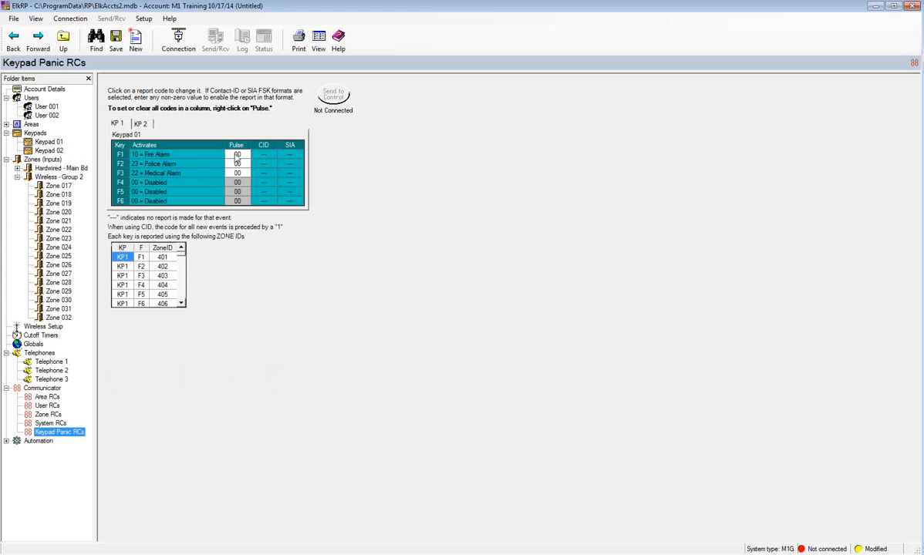
right_click(241, 147)
left_click(269, 151)
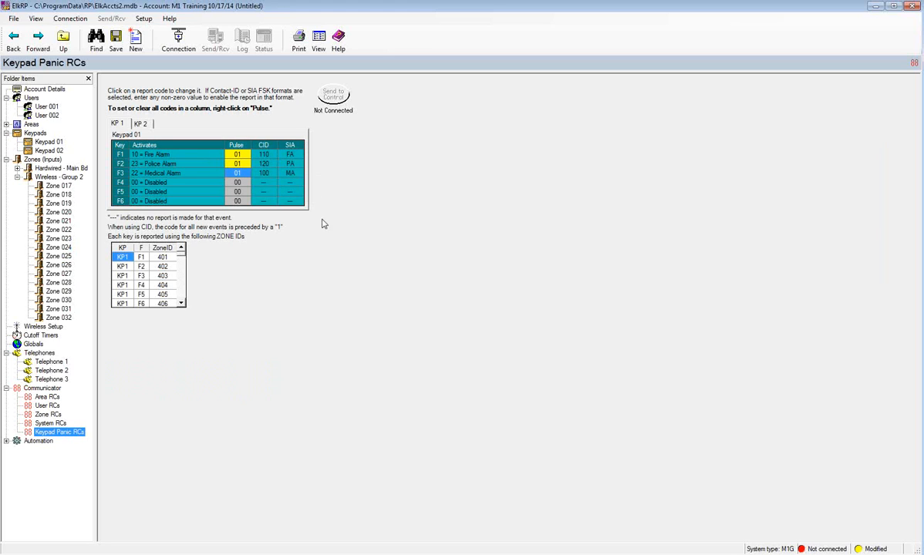
left_click(140, 124)
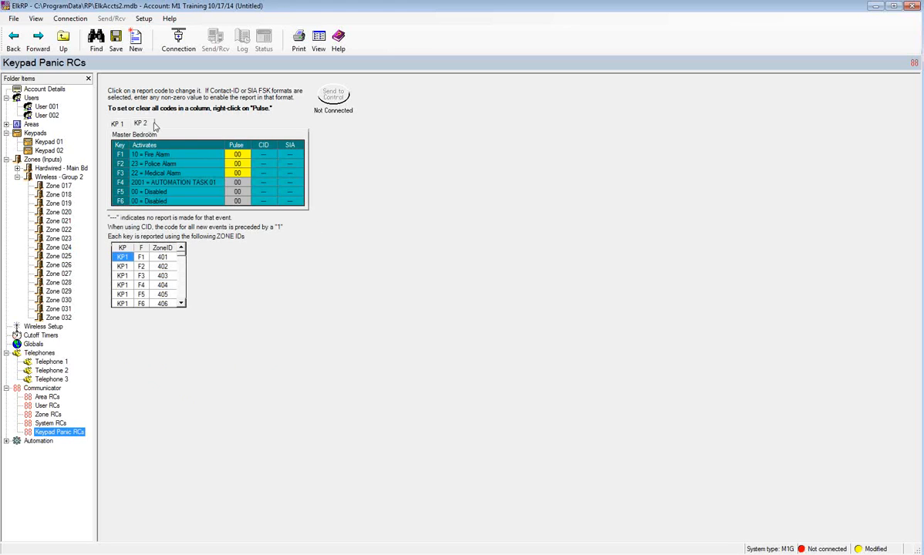
right_click(243, 148)
left_click(272, 152)
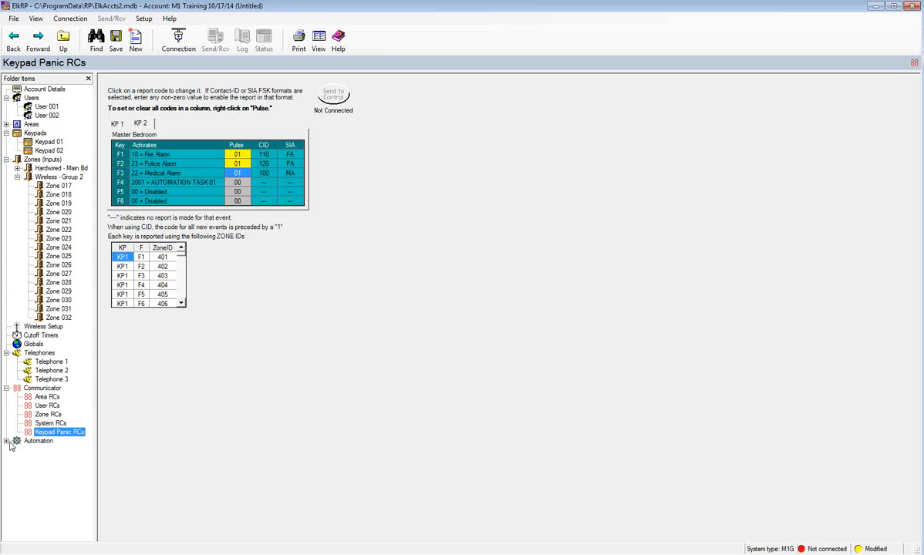
- Rename automation task 1 to 'Garage Door' and bring up the Lighting device list
left_click(6, 441)
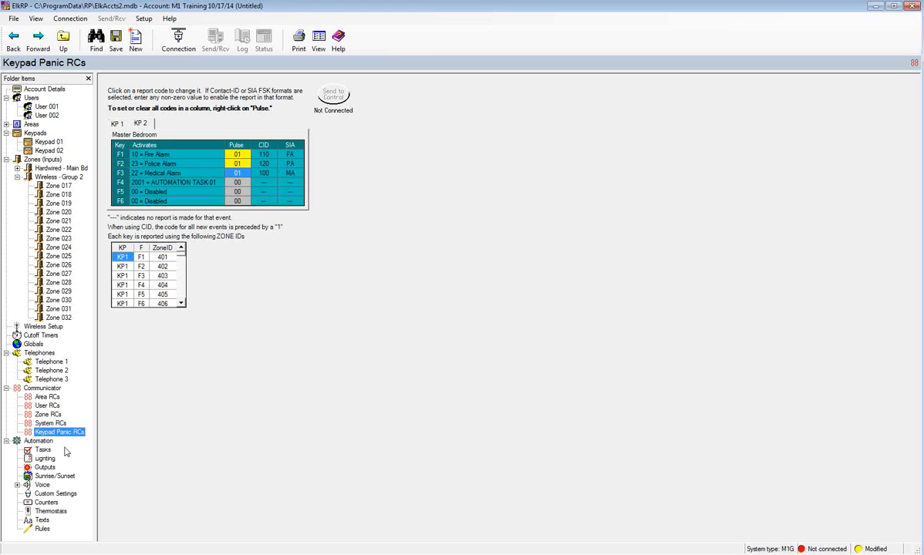
left_click(43, 450)
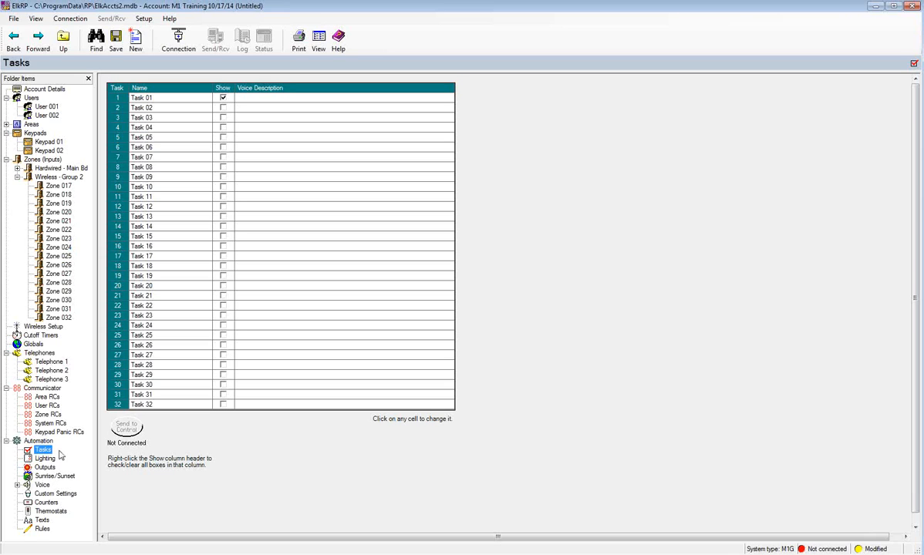
left_click(137, 97)
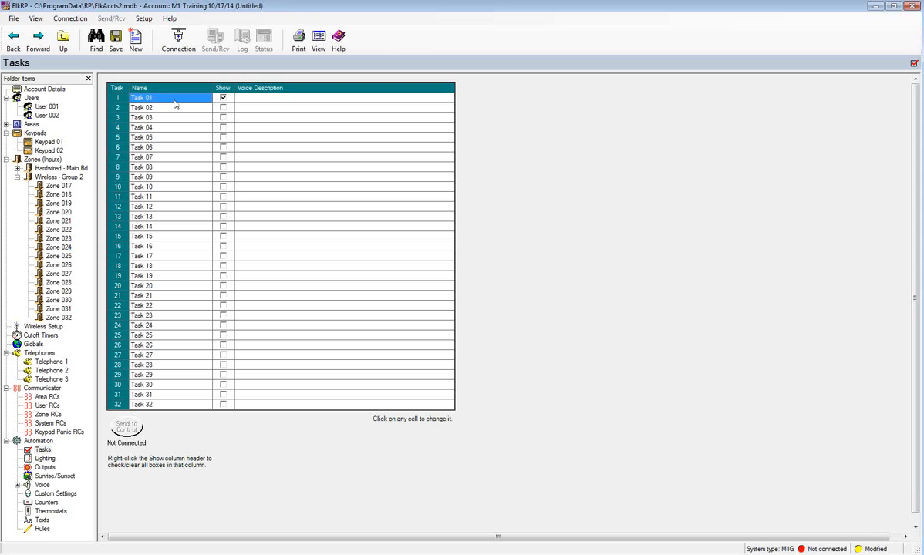
type("Gara")
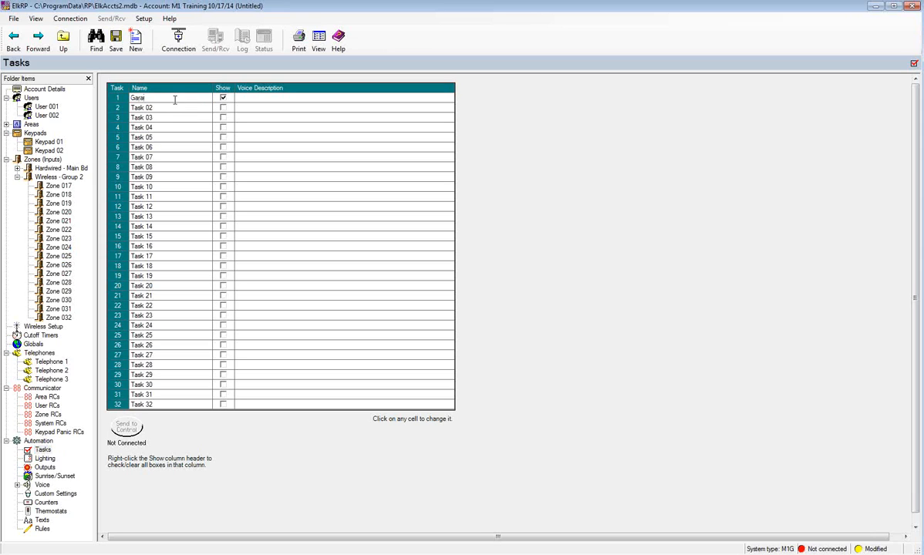
type("ge Door")
left_click(223, 99)
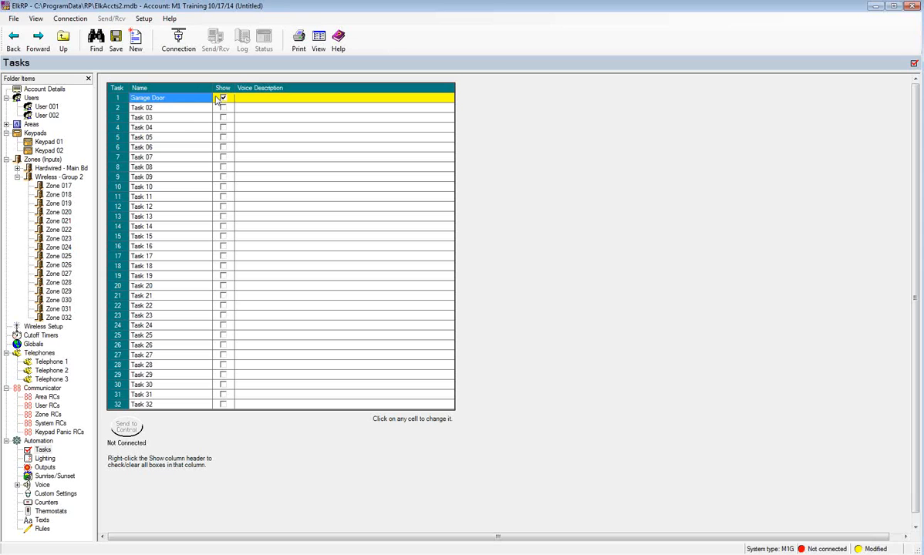
left_click(242, 97)
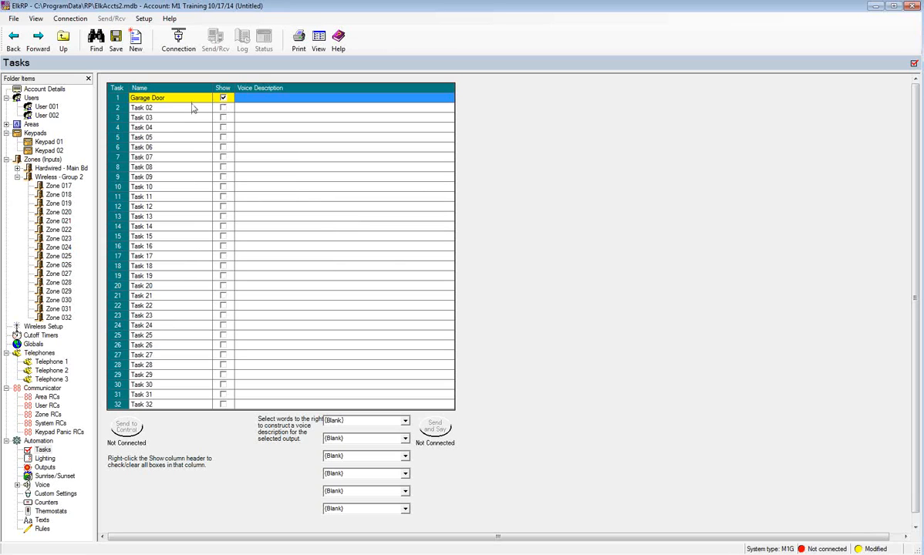
left_click(43, 459)
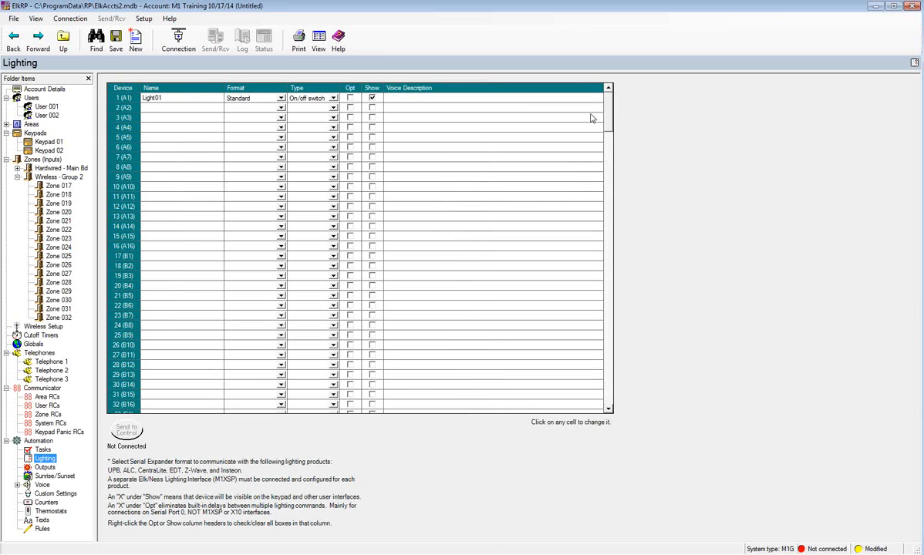
- Show the Outputs table listing Output 001 through Output 032
left_click_drag(608, 111, 612, 384)
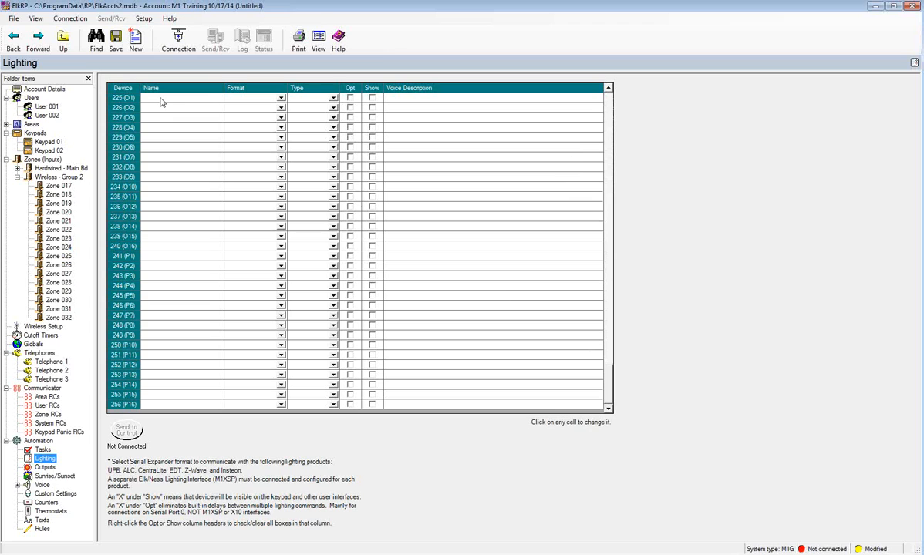
left_click_drag(608, 390, 574, 101)
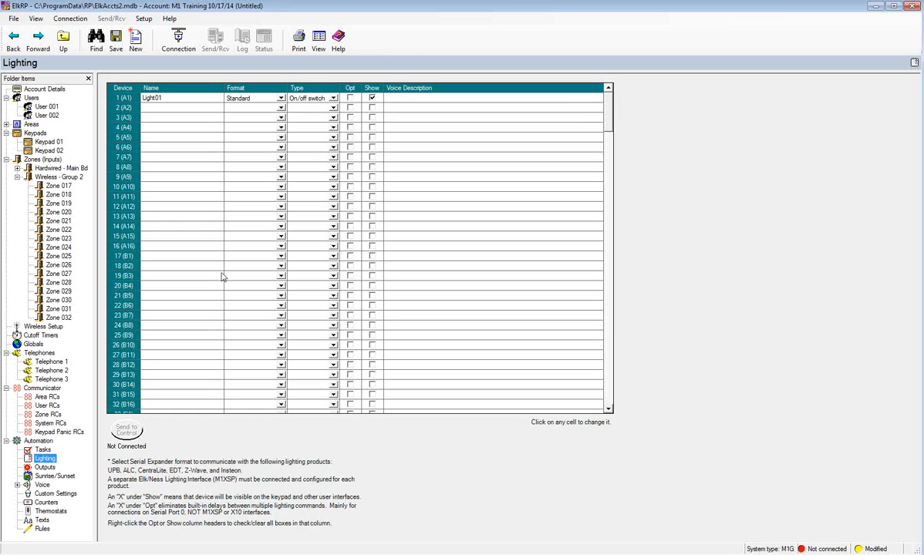
left_click(45, 467)
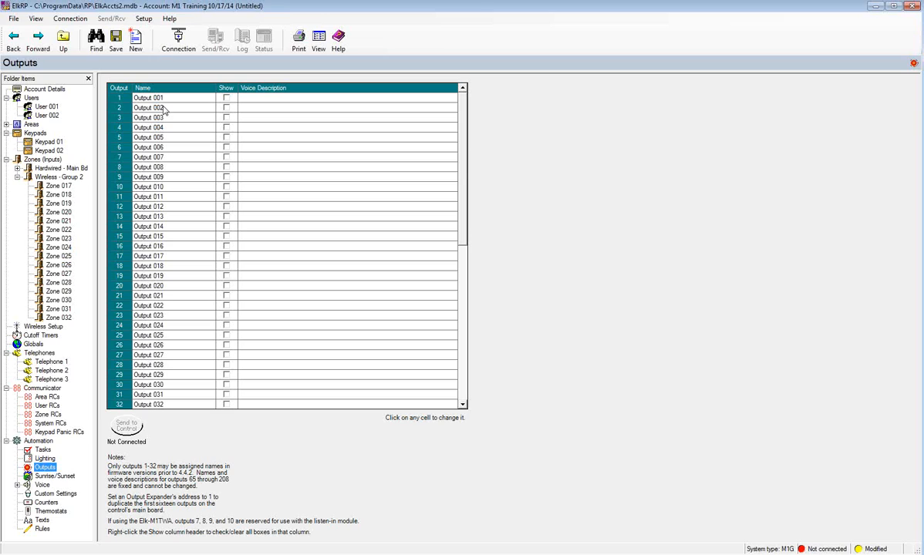
- Rename output 3 to 'Garage Door', tick its Show box, then open Sunrise/Sunset settings
left_click(138, 117)
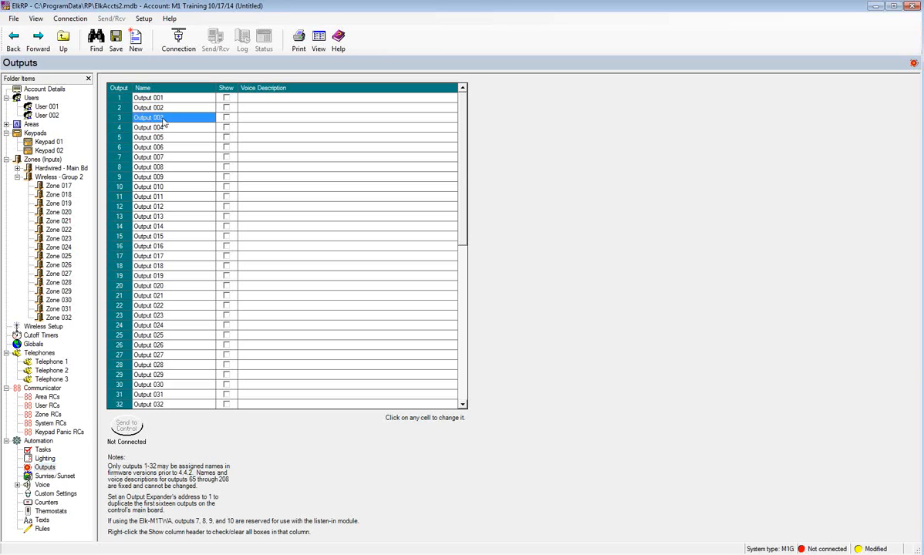
left_click(166, 117)
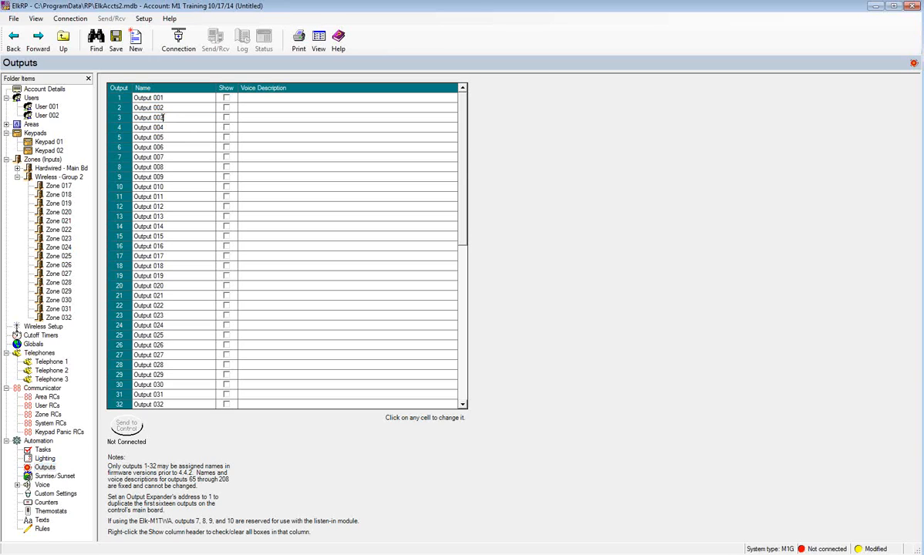
left_click_drag(160, 117, 135, 118)
type("Garage Doo")
key("BackSpace")
key("BackSpace")
type("Doo")
left_click(226, 117)
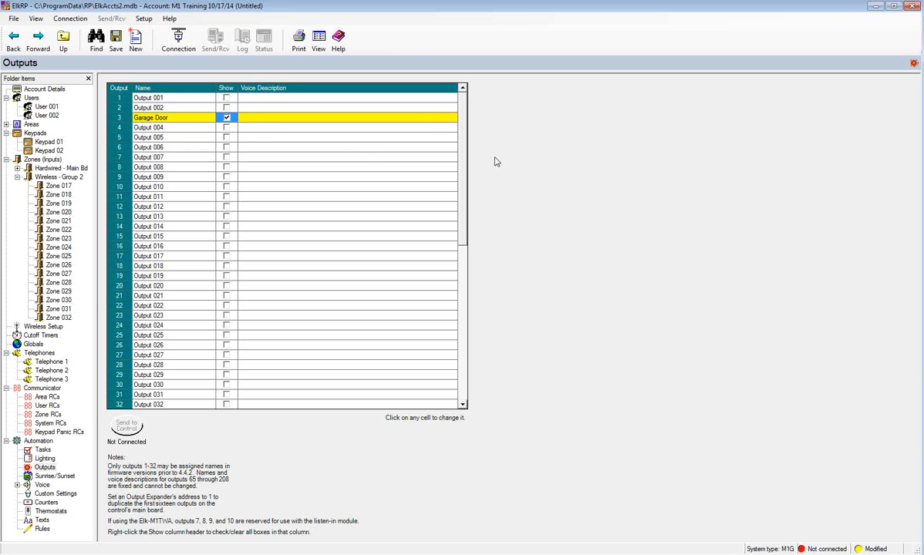
left_click_drag(461, 134, 462, 294)
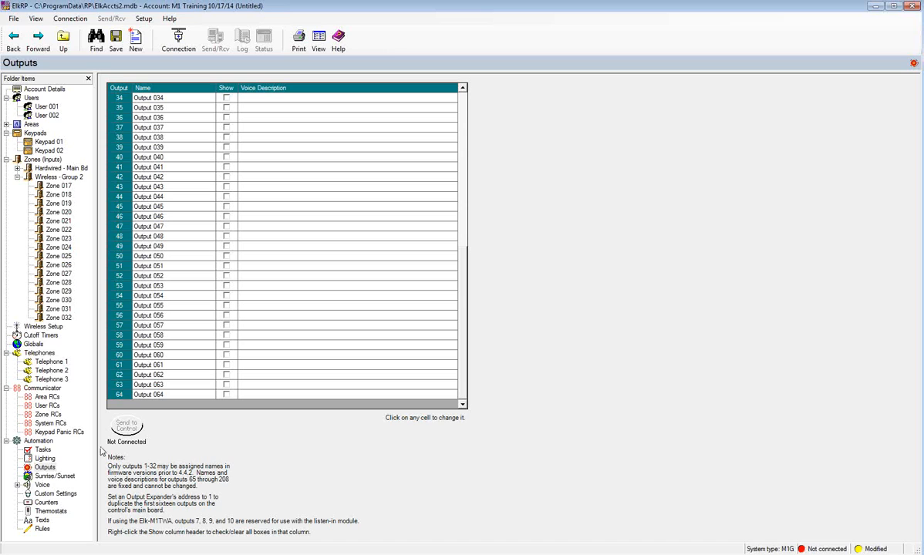
left_click(62, 477)
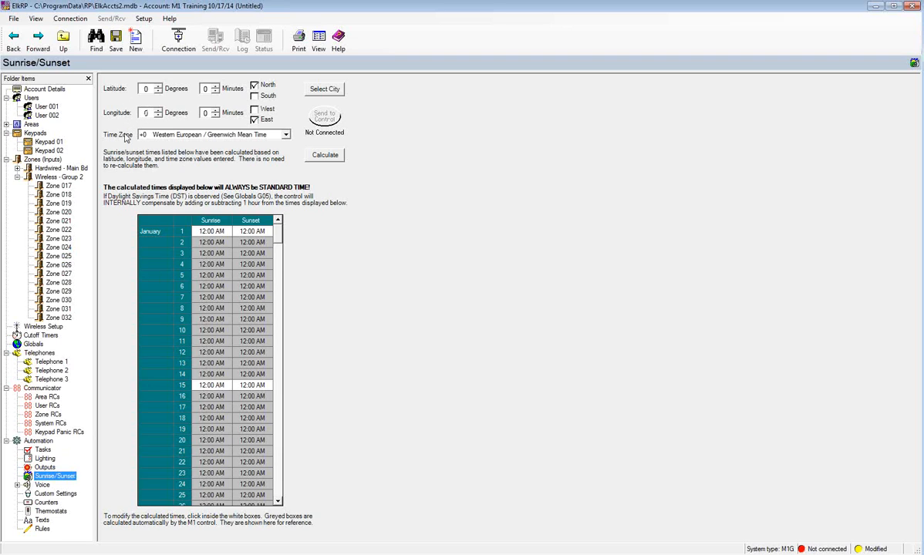
- Apply Chapel Hill as the city and calculate its daily sunrise and sunset times
left_click(333, 89)
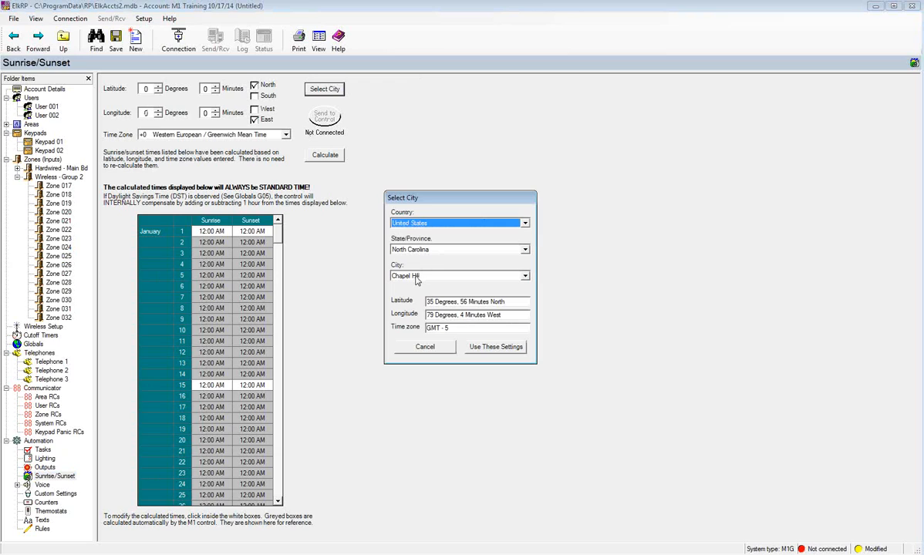
left_click(482, 348)
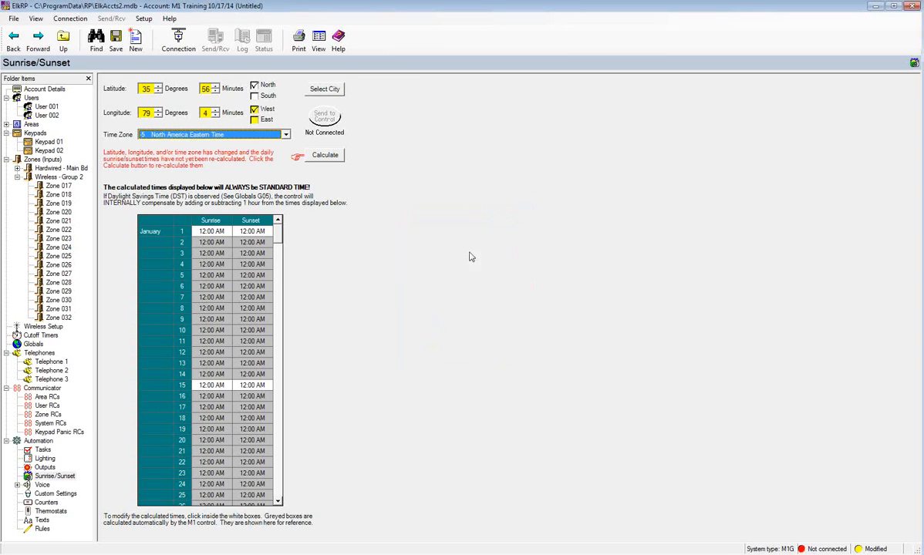
left_click(327, 156)
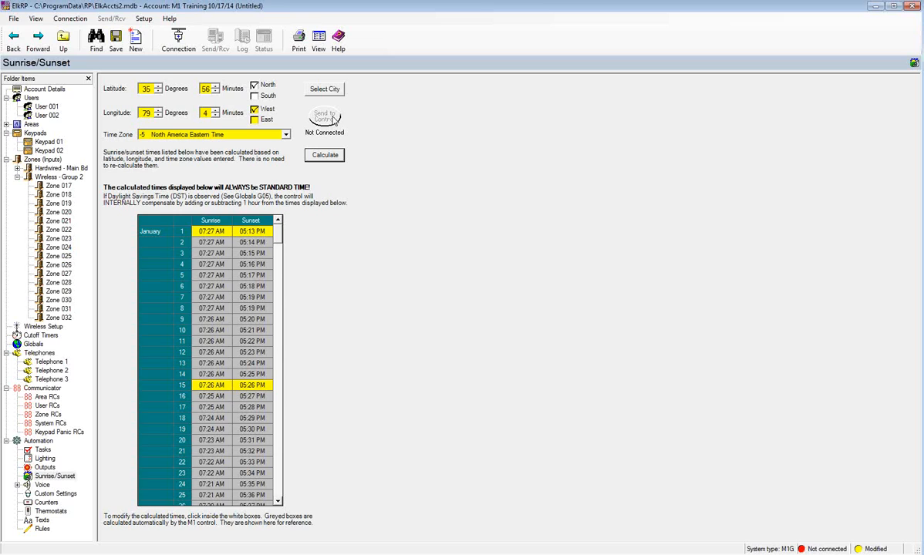
left_click(42, 486)
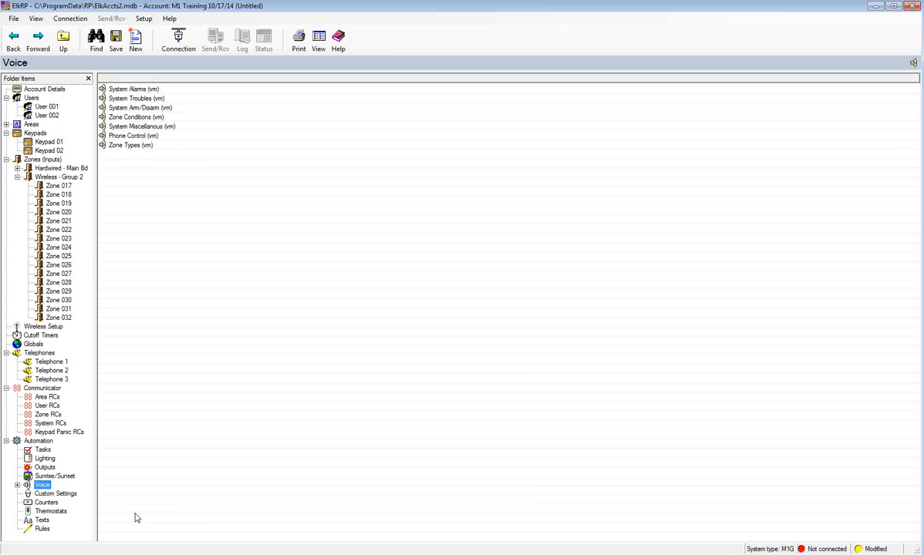
- Show the Custom Settings table listing settings 1–20
left_click(73, 498)
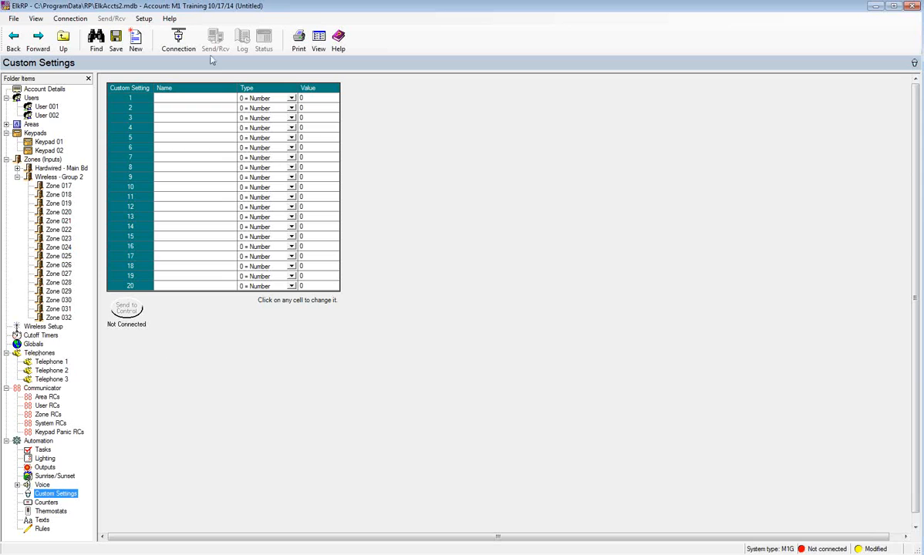
- Make custom setting 1 a '2 = Time of Day' type named 'Sprinkler' with hour 5
left_click(175, 100)
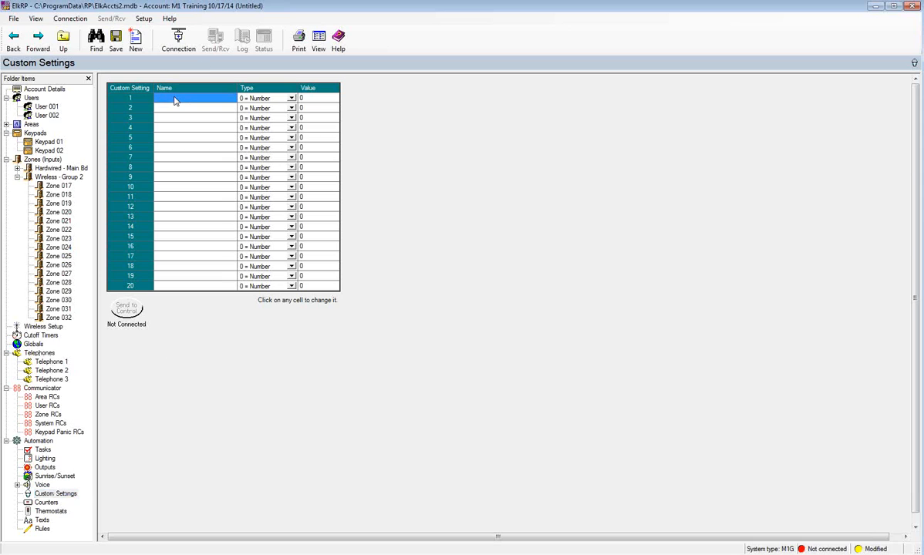
left_click(293, 101)
left_click(292, 100)
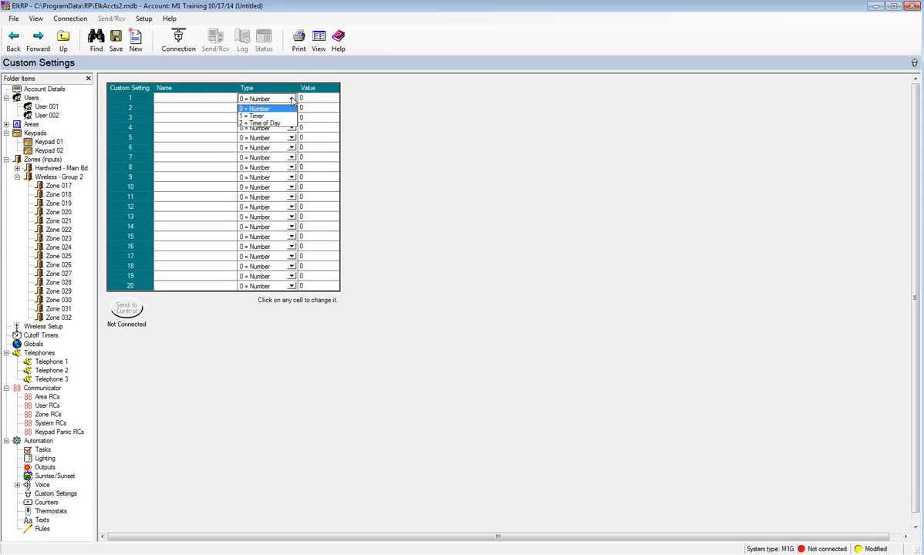
left_click(252, 122)
left_click(163, 103)
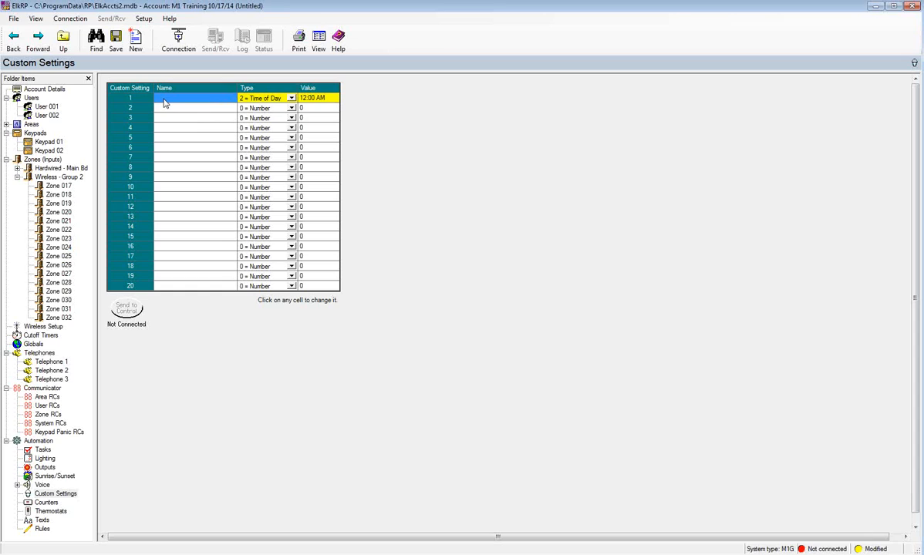
type("Sprin")
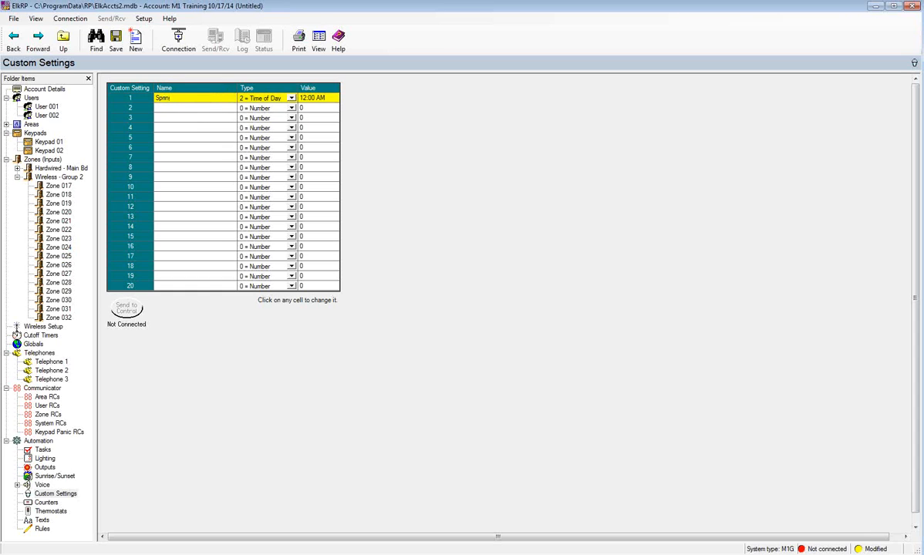
type("kler")
left_click(309, 103)
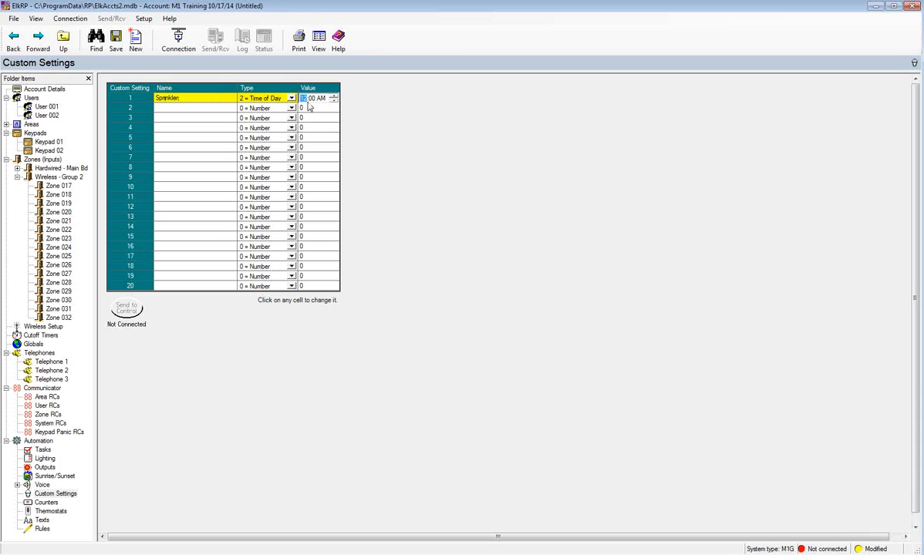
type("5")
- In the Counters table, give counter 1 the name 'Output 3'
left_click(48, 503)
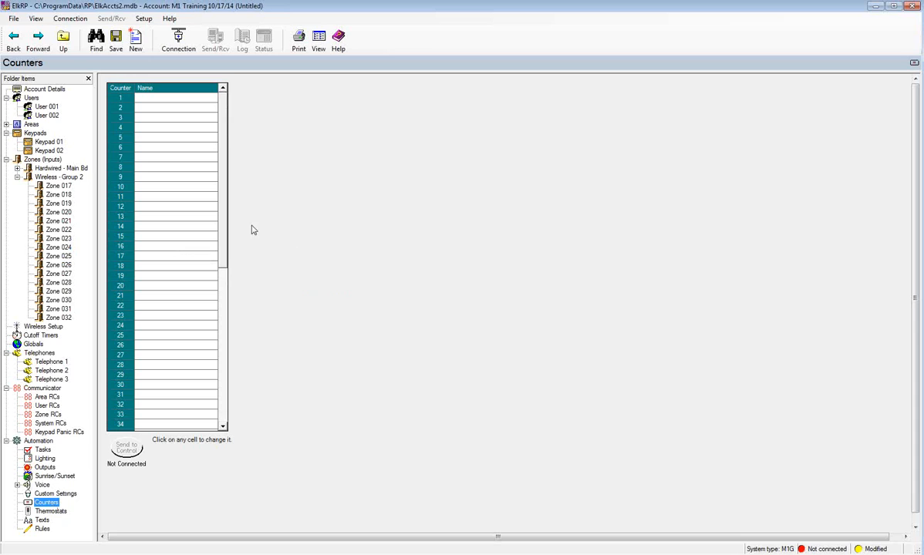
scroll(211, 210, "down", 10)
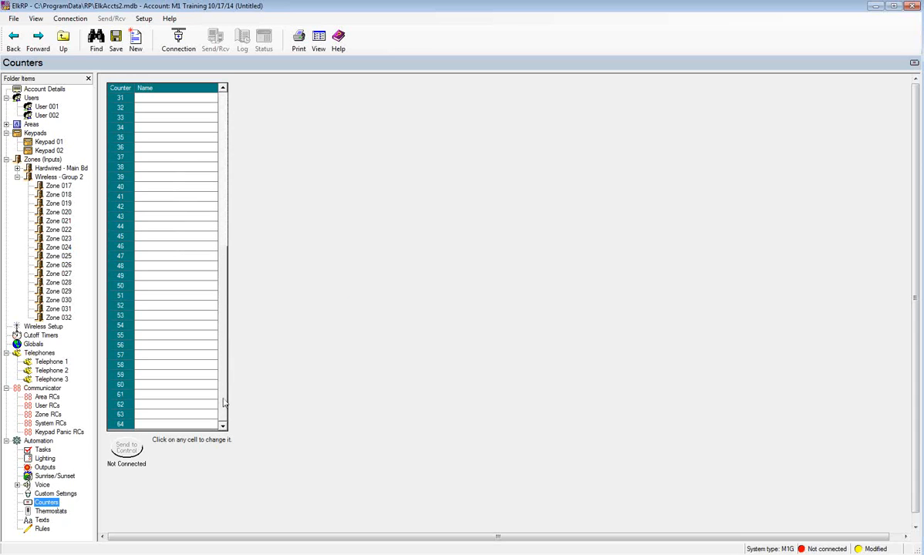
left_click_drag(224, 402, 237, 191)
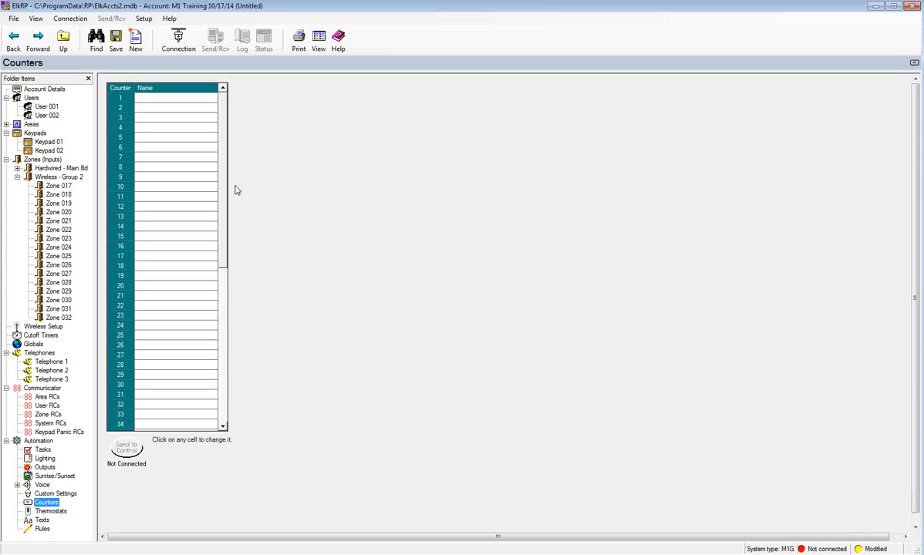
left_click(137, 96)
type("Output 3")
key("Return")
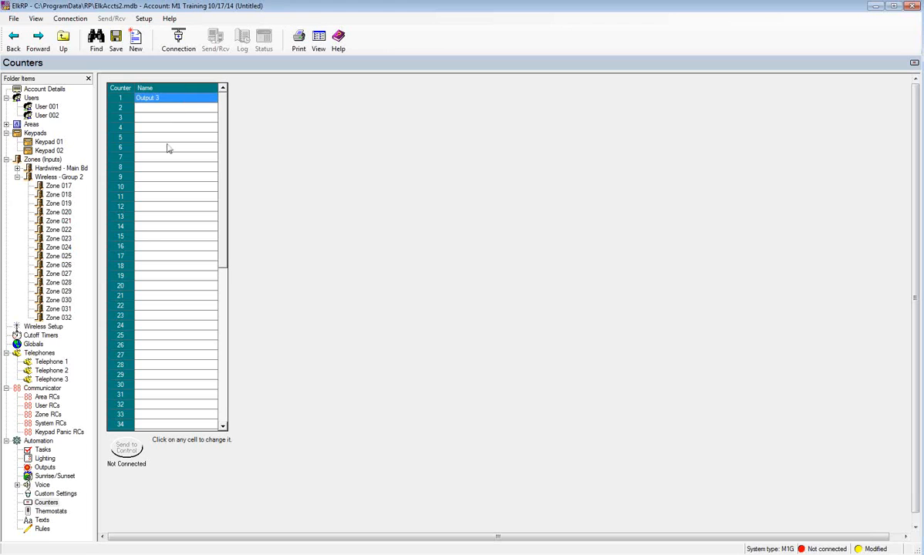
- Name thermostat 1 'Hallway' and switch to the empty Texts page
left_click(61, 512)
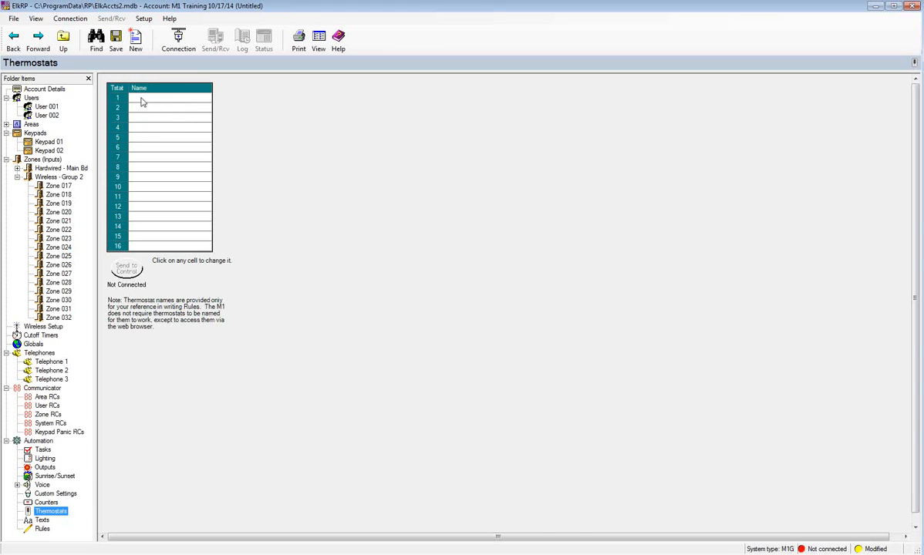
left_click(142, 100)
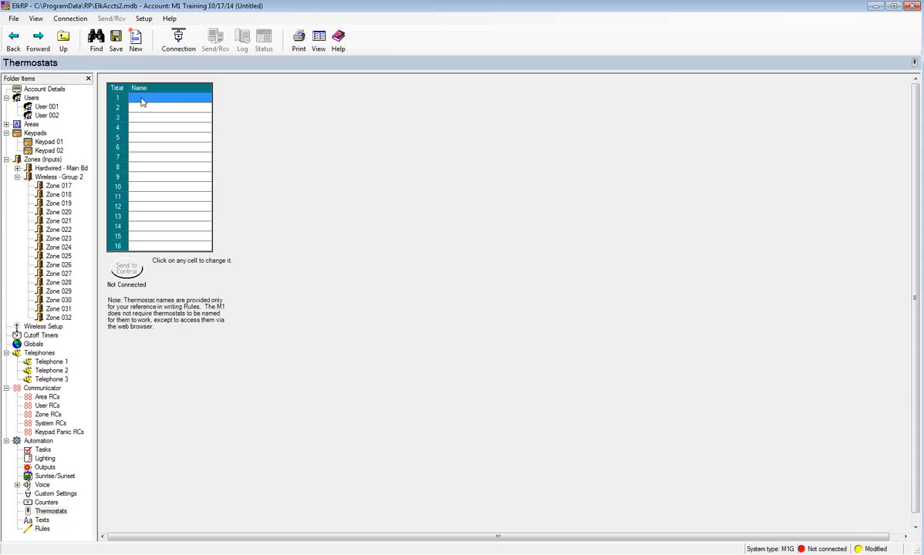
type("Hallway")
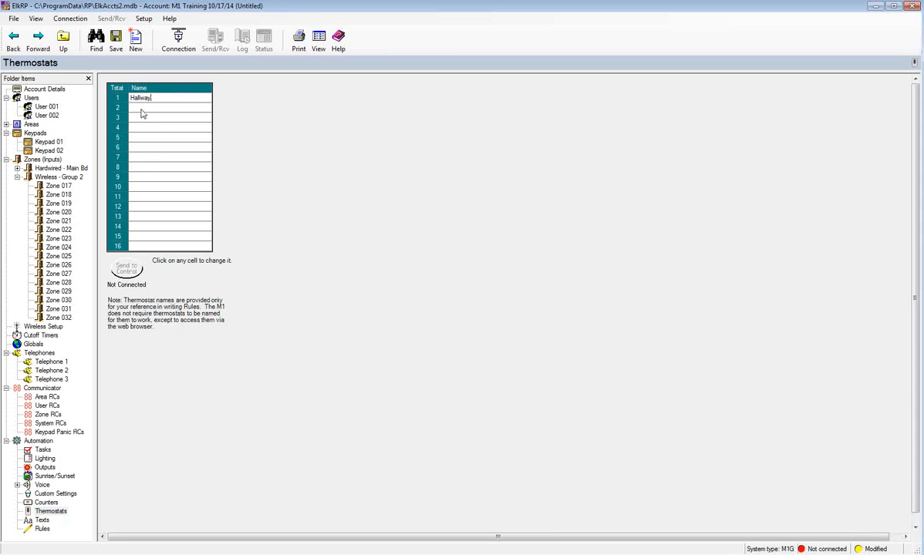
key("Return")
left_click(43, 521)
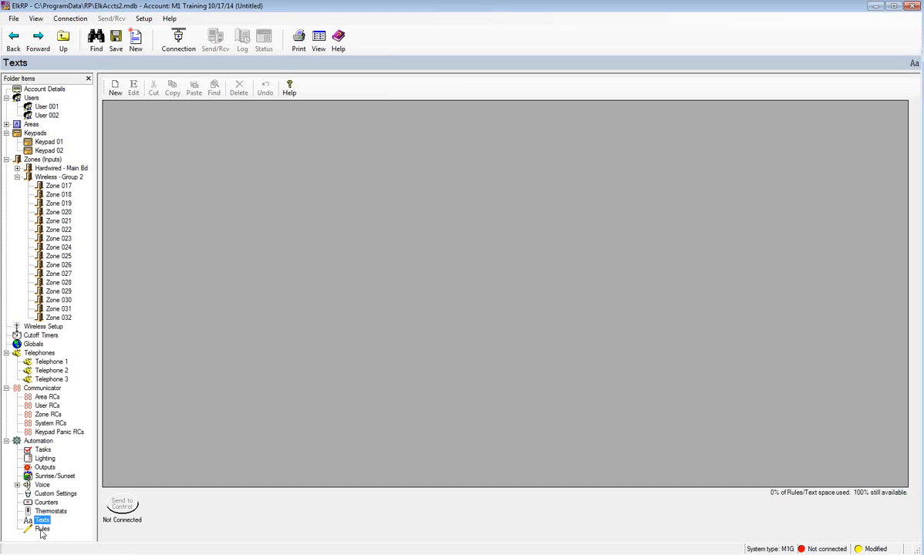
left_click(41, 530)
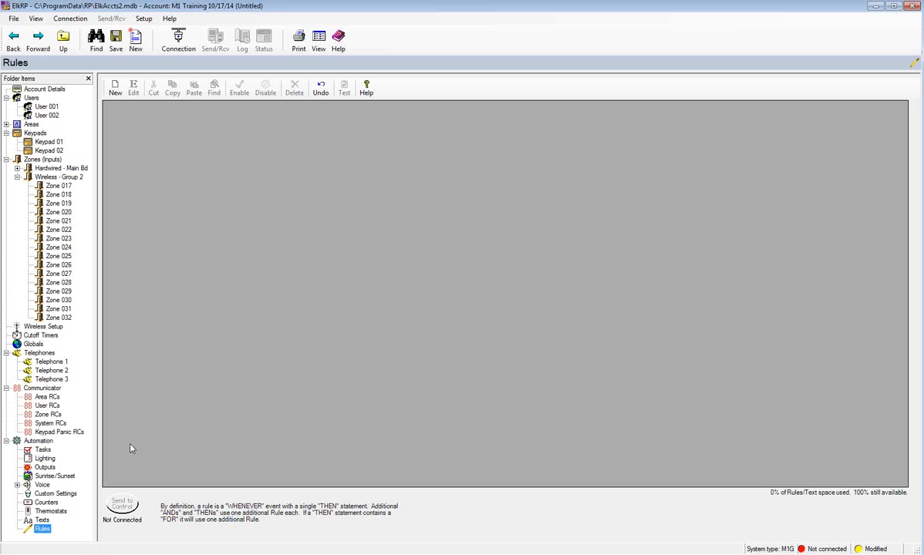
- Create a new rule and browse the WHENEVER trigger event categories
left_click(115, 92)
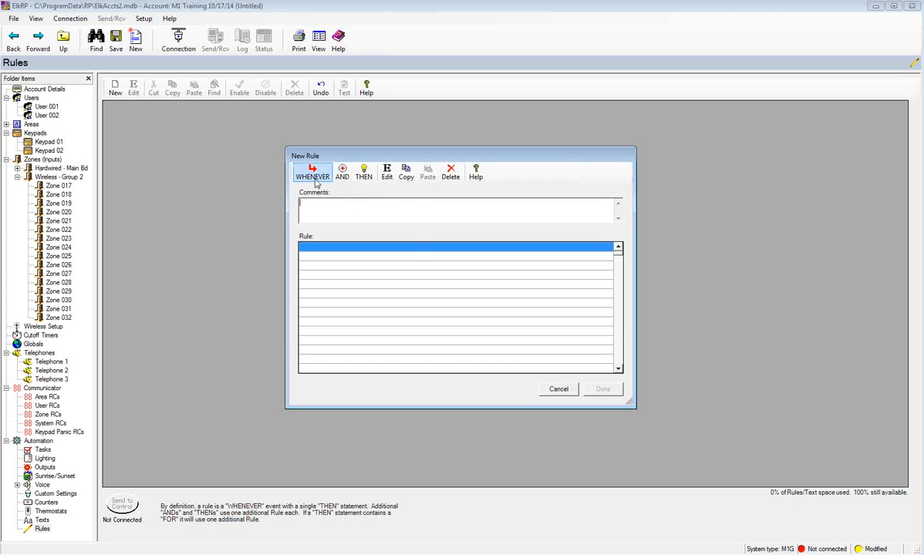
left_click(314, 177)
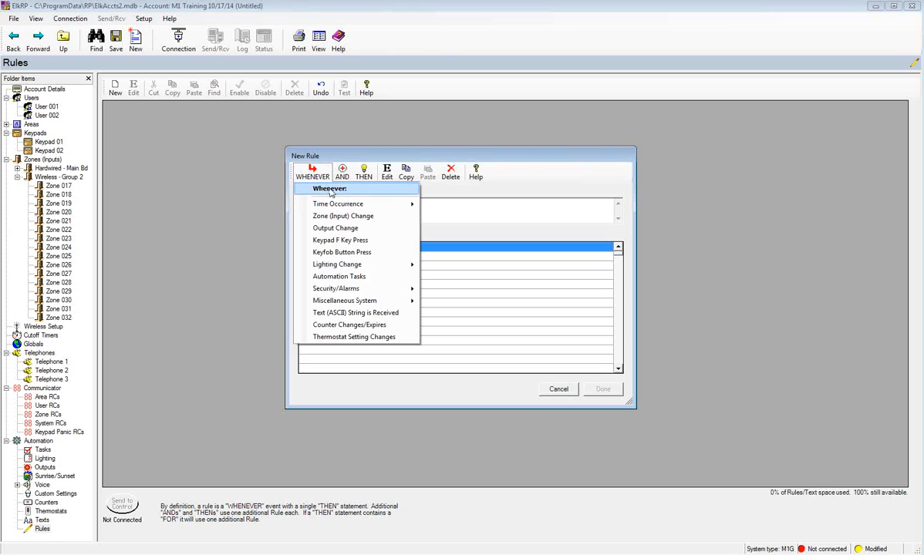
mouse_move(332, 205)
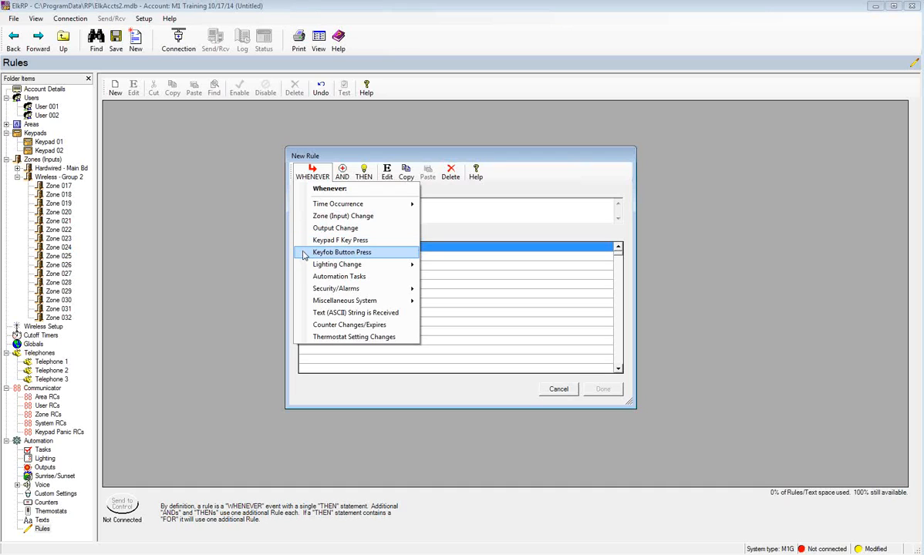
mouse_move(305, 266)
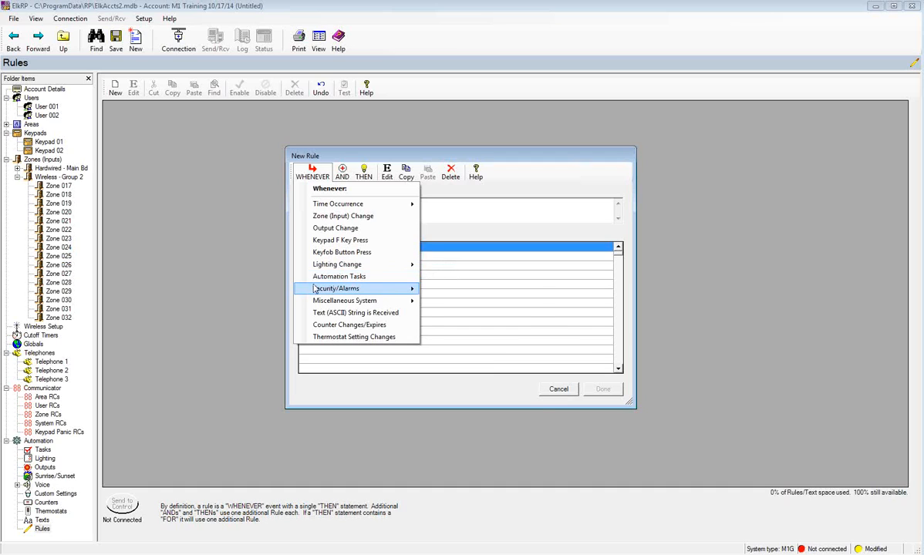
- Look through the Security/Alarms and Miscellaneous System triggers, leaving the rule empty
mouse_move(315, 291)
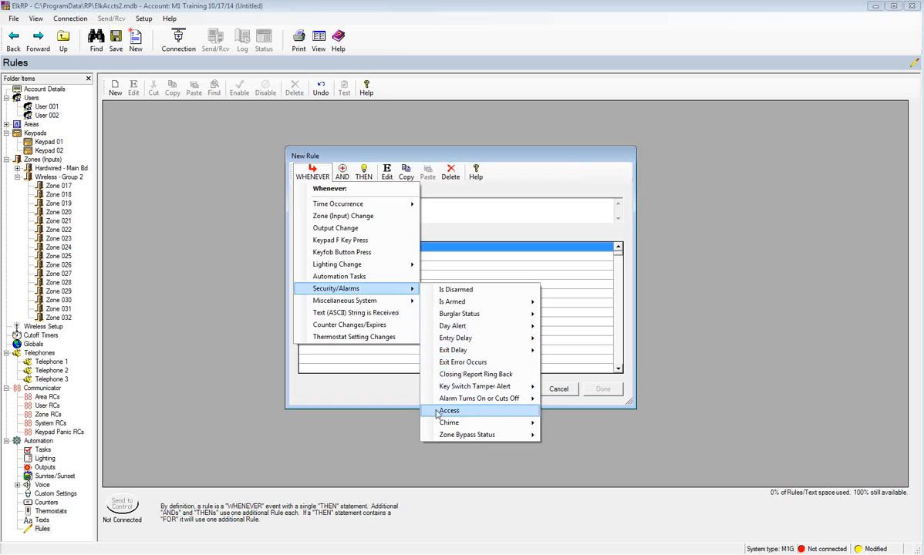
mouse_move(351, 302)
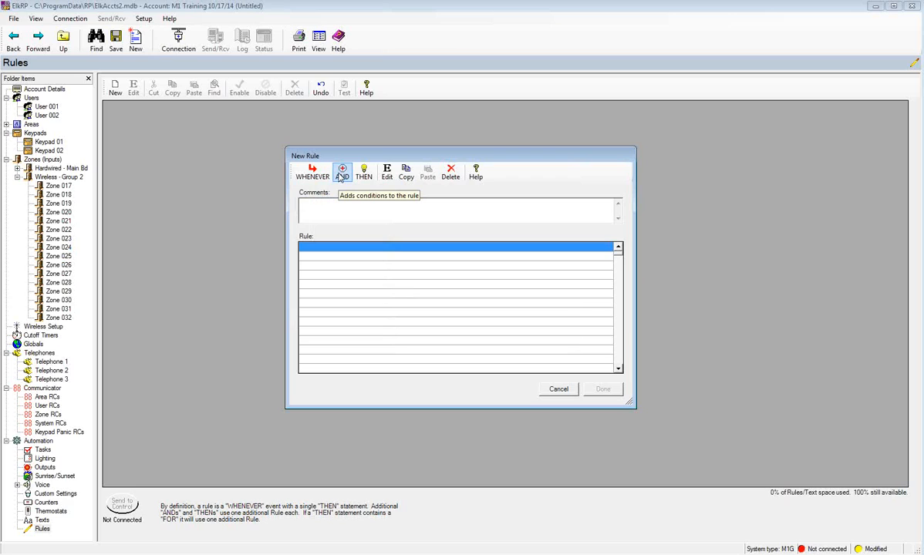
left_click(340, 178)
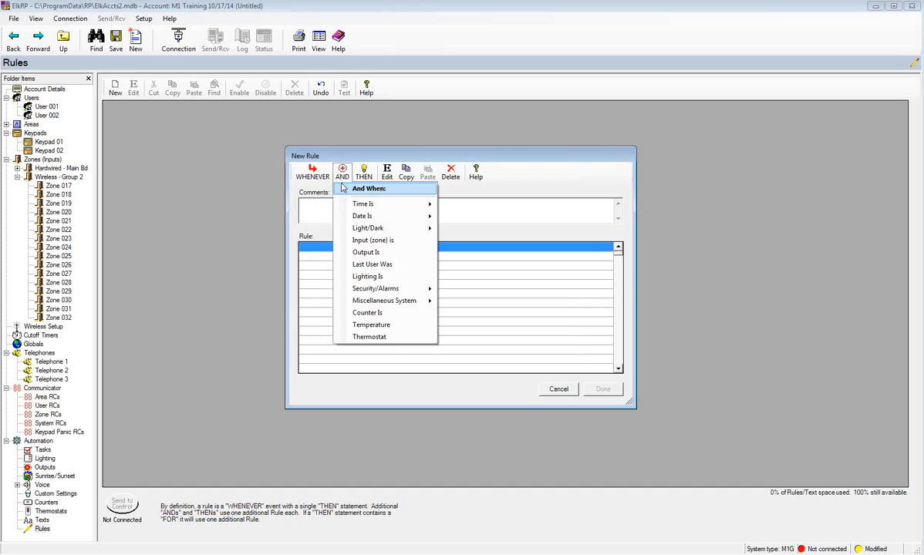
mouse_move(346, 219)
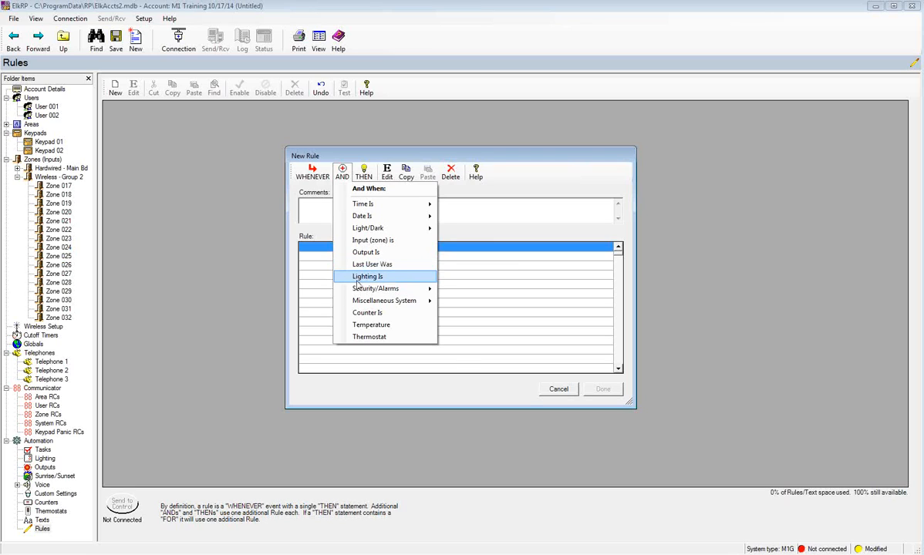
mouse_move(355, 290)
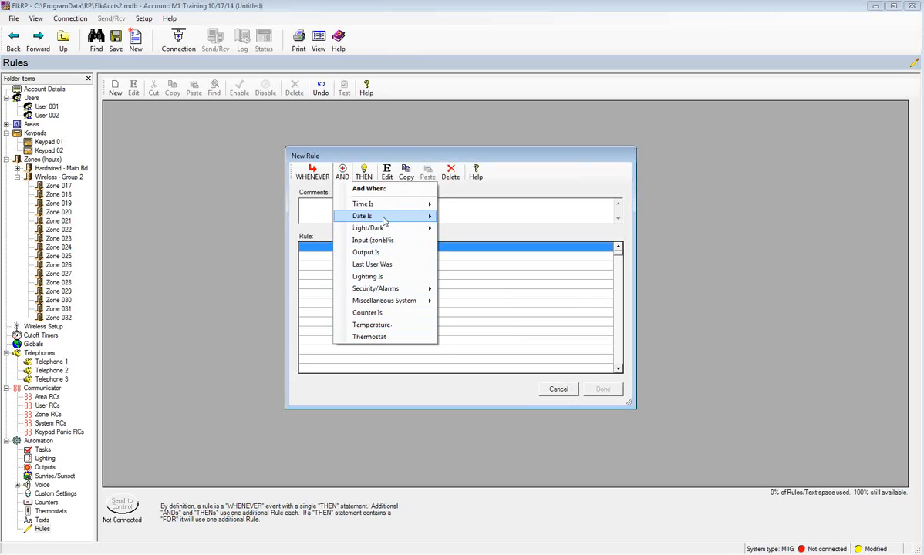
left_click(364, 179)
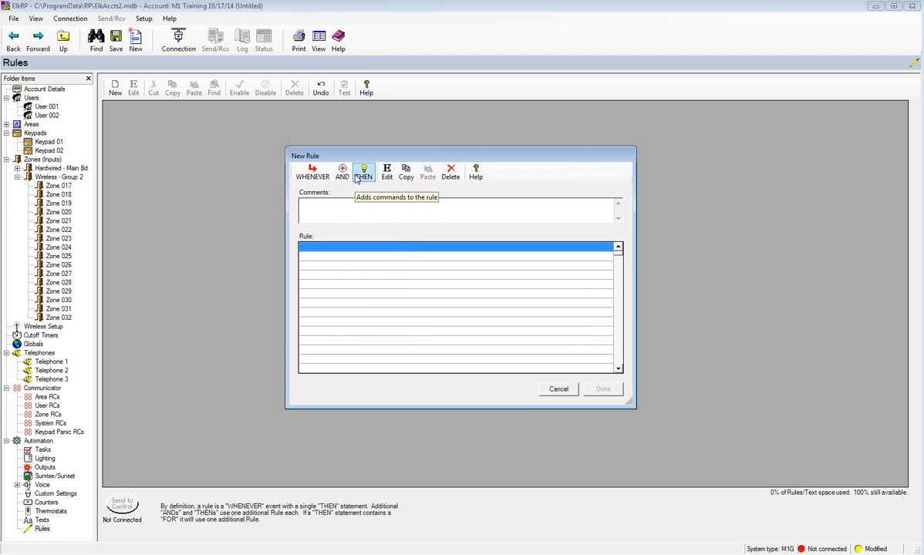
left_click(361, 173)
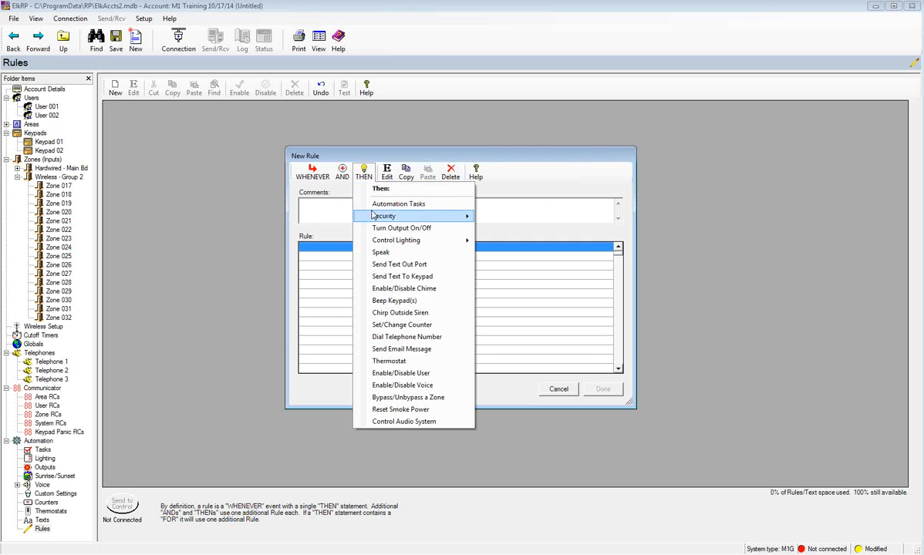
mouse_move(374, 218)
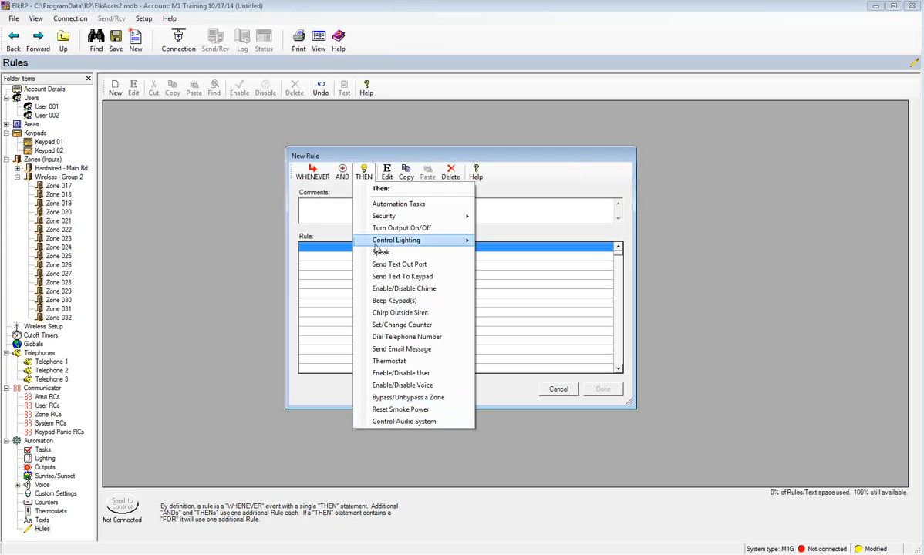
left_click(333, 205)
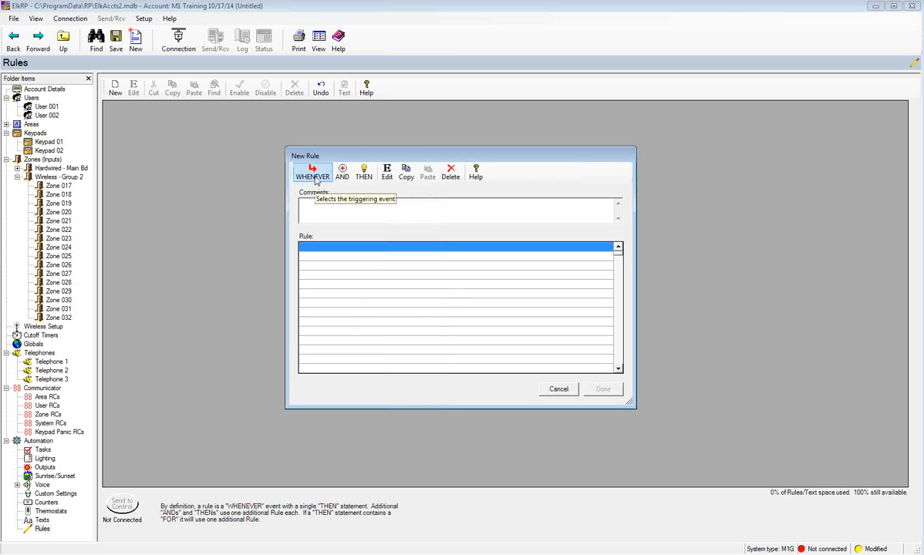
- Set the rule's trigger to WHENEVER Garage Door (Task 1) is activated
left_click(315, 176)
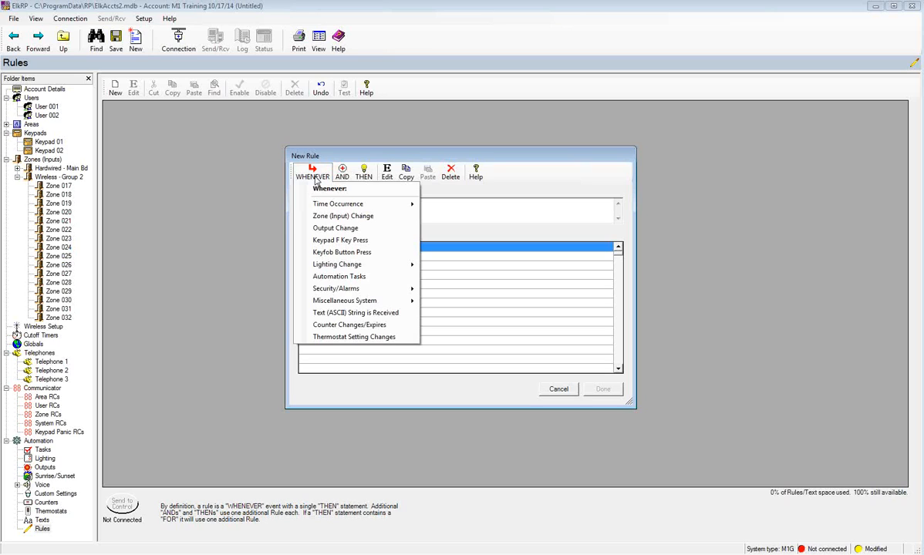
left_click(330, 278)
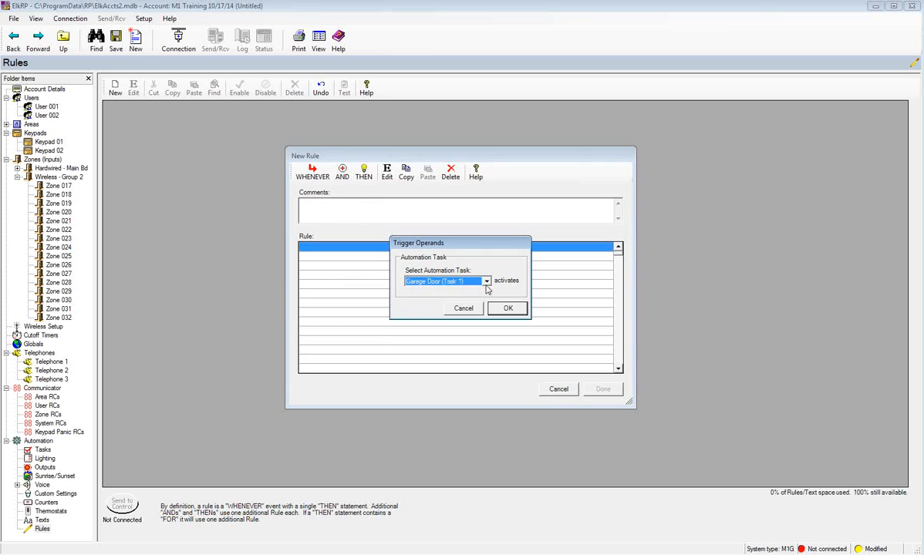
left_click(509, 309)
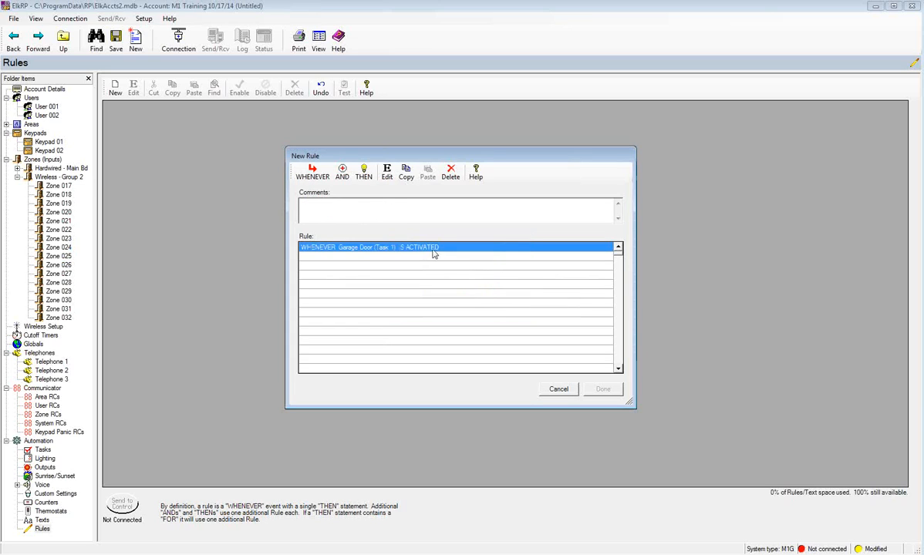
left_click(364, 174)
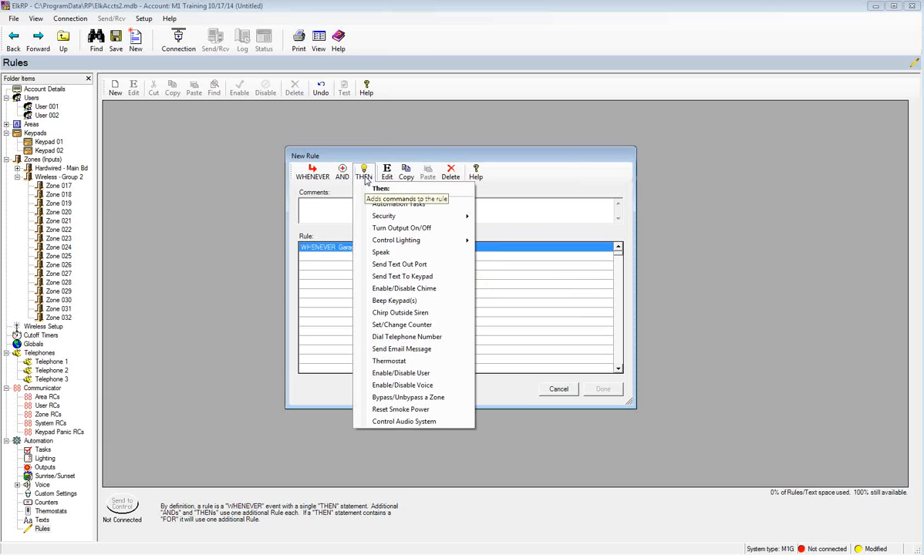
- Add the action: turn Garage Door (Out 3) on for 1 second, then save it as rule 1
left_click(398, 229)
left_click(512, 227)
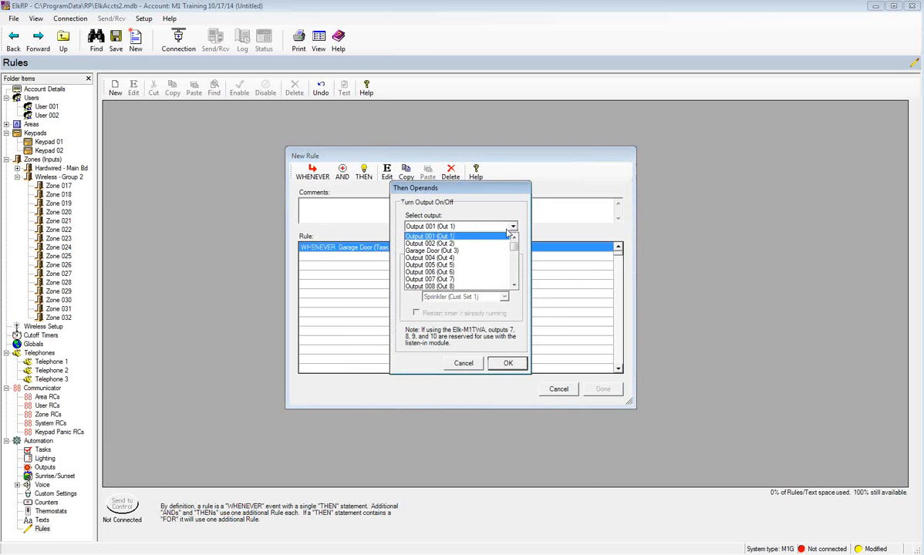
left_click(420, 251)
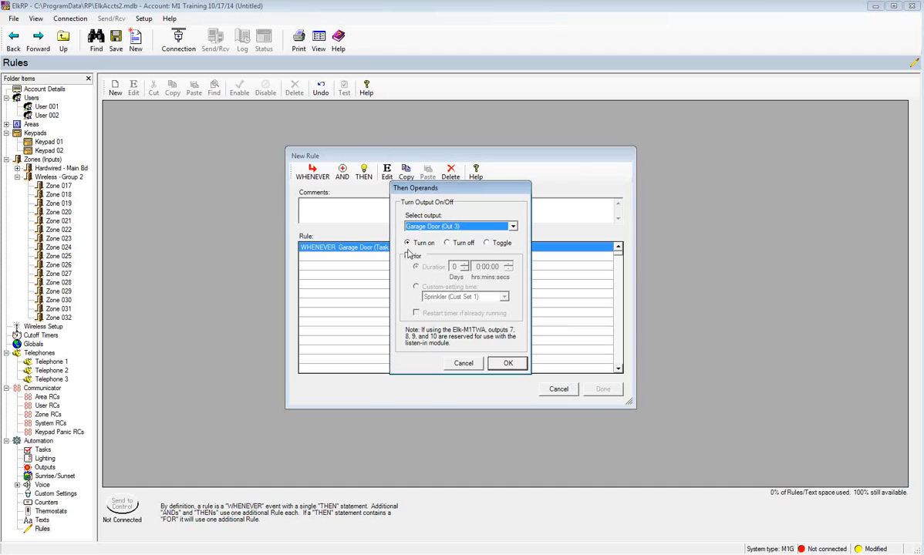
left_click(408, 255)
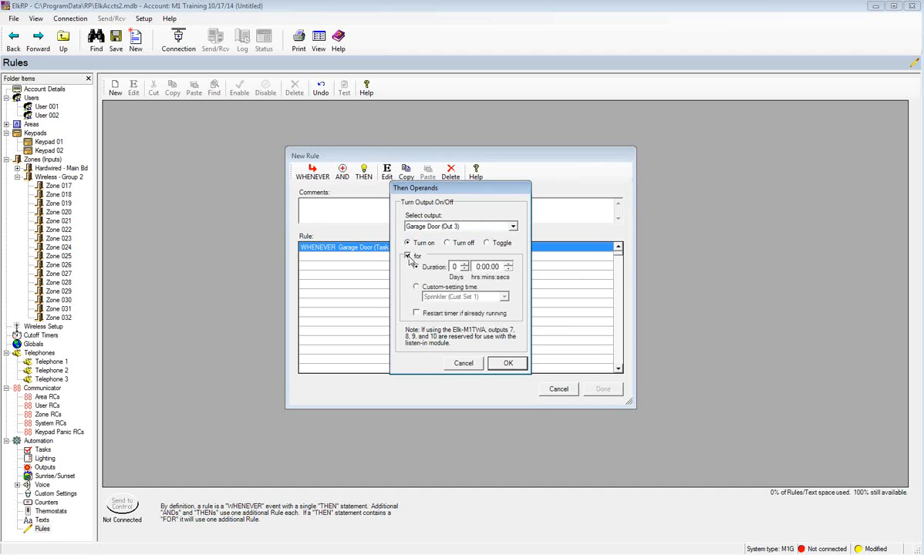
left_click(495, 268)
left_click(509, 264)
left_click(509, 364)
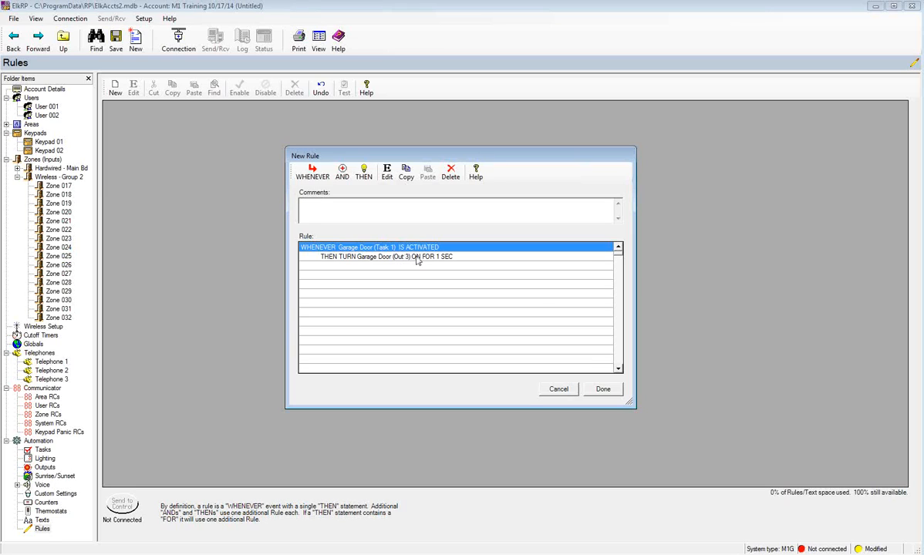
left_click(602, 390)
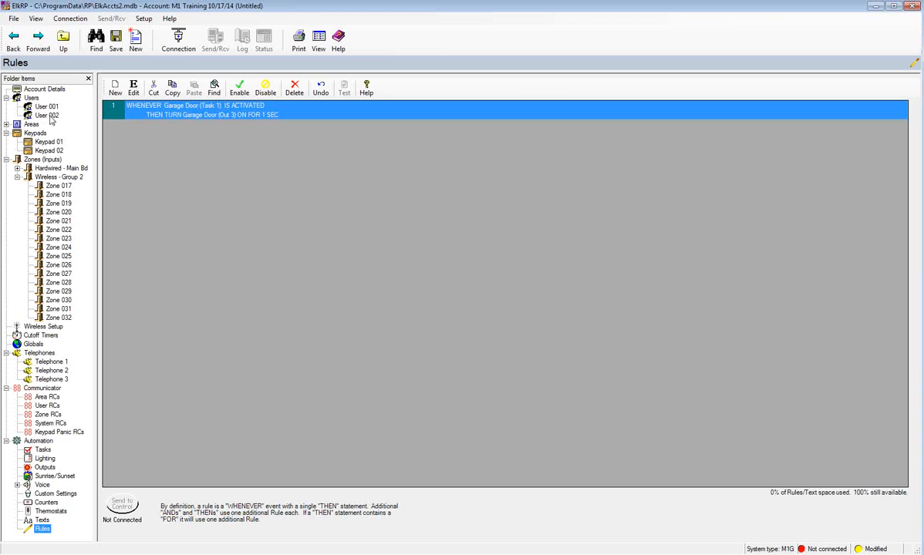
- Start a new rule triggered by access at Keypad 01 (KP 1)
left_click(114, 93)
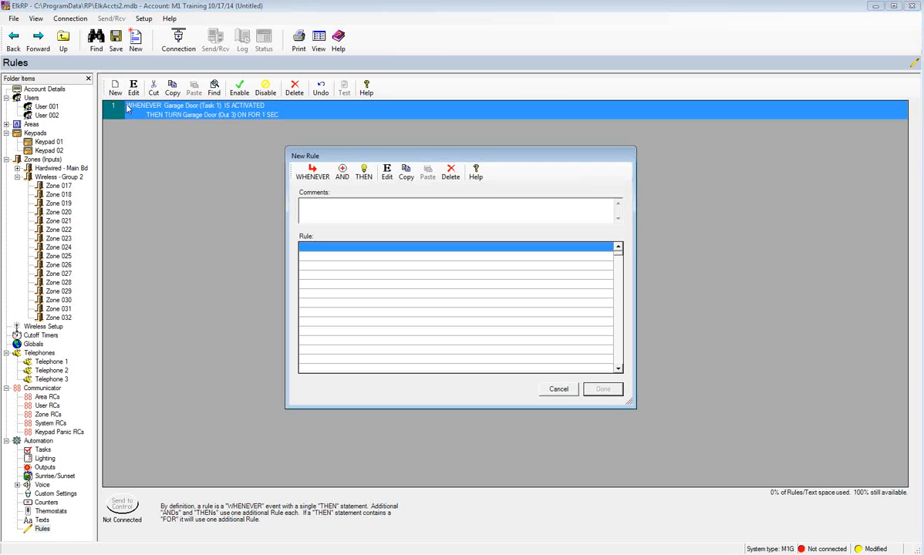
left_click(301, 176)
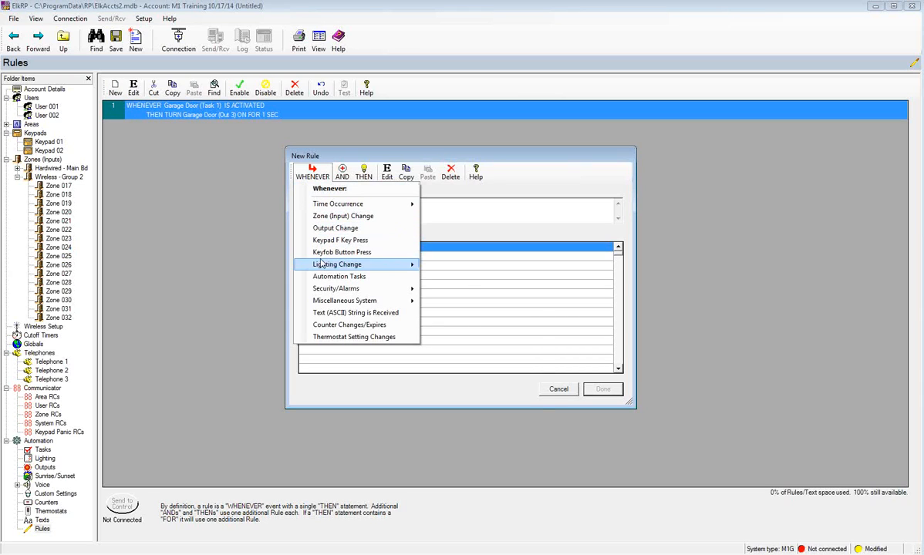
mouse_move(333, 289)
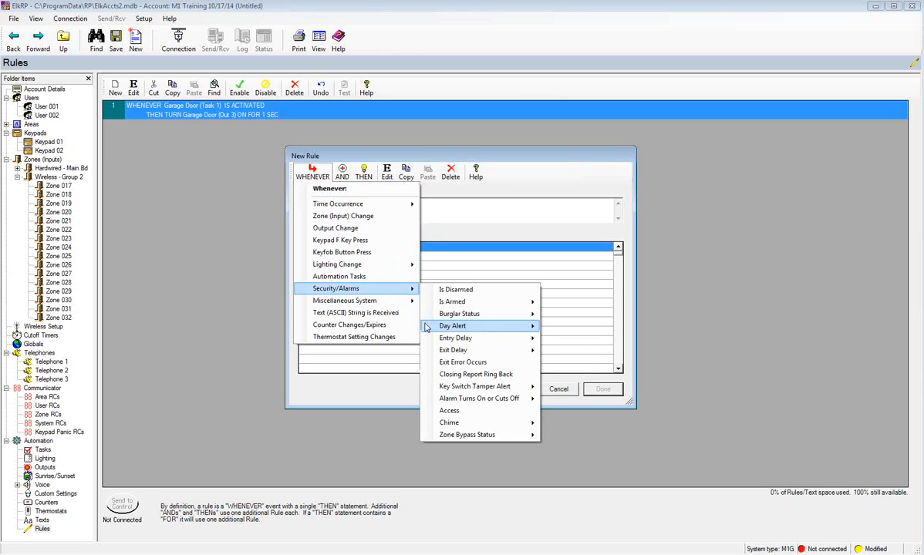
left_click(448, 411)
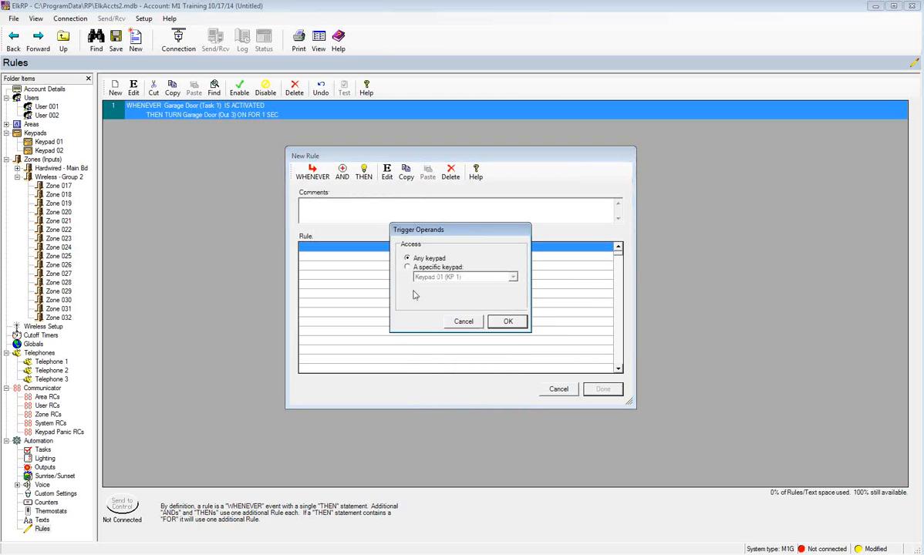
left_click(408, 267)
left_click(428, 276)
left_click(430, 288)
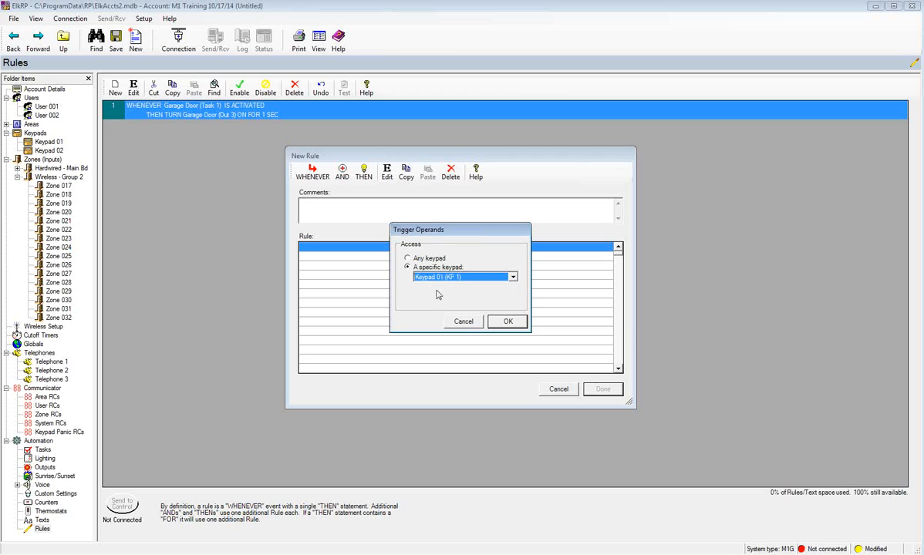
left_click(505, 321)
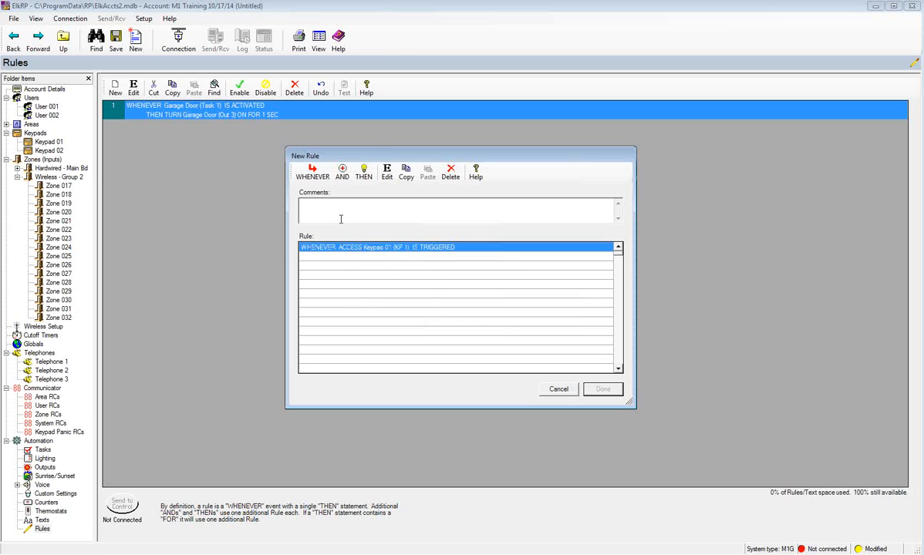
left_click(344, 173)
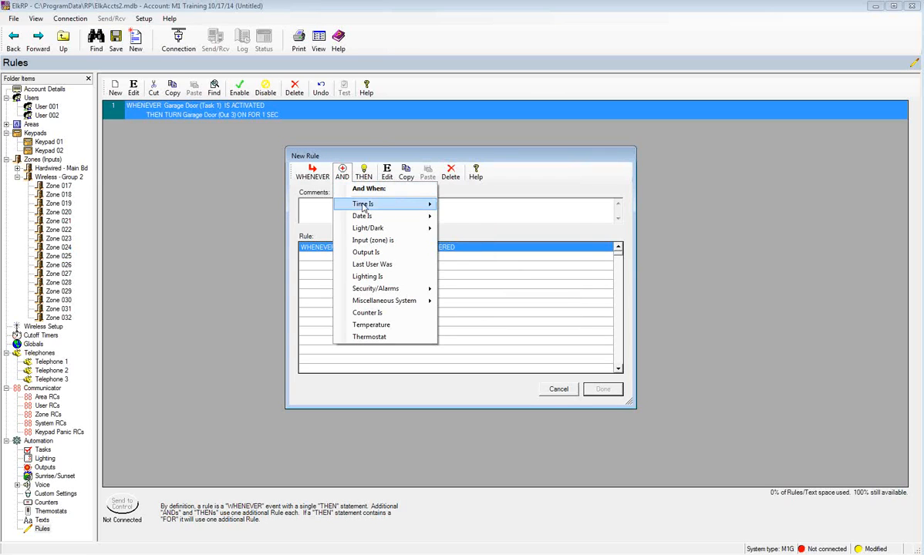
- Add a condition that the time is later than 8:00 AM
mouse_move(364, 206)
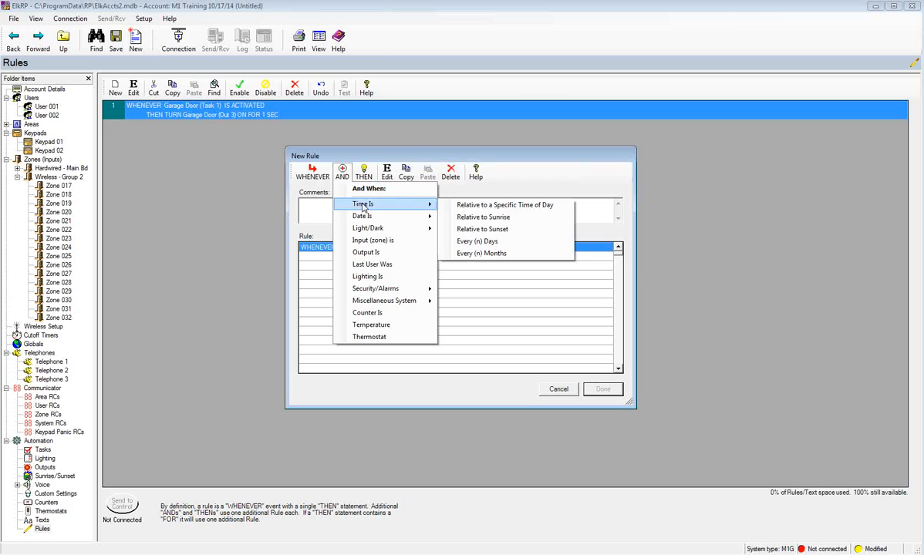
left_click(463, 206)
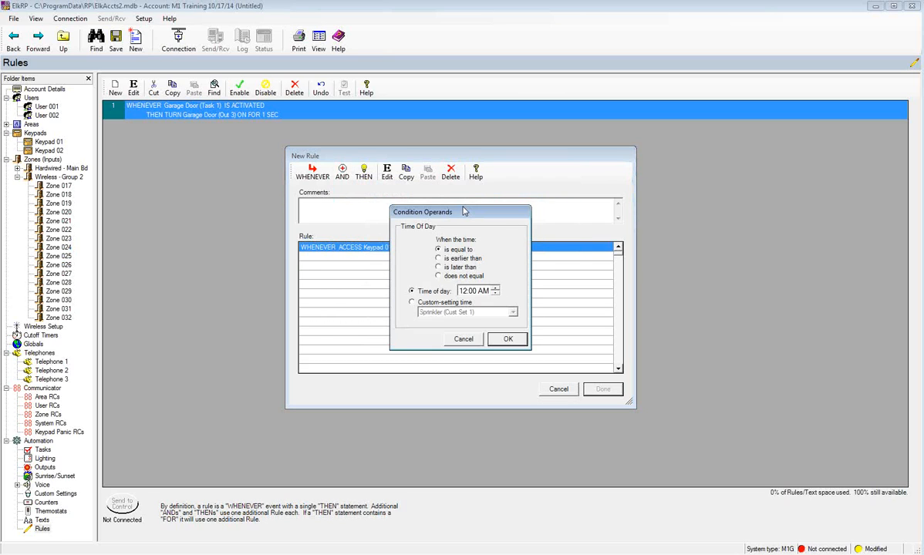
left_click(439, 268)
left_click(463, 292)
type("8")
left_click(507, 339)
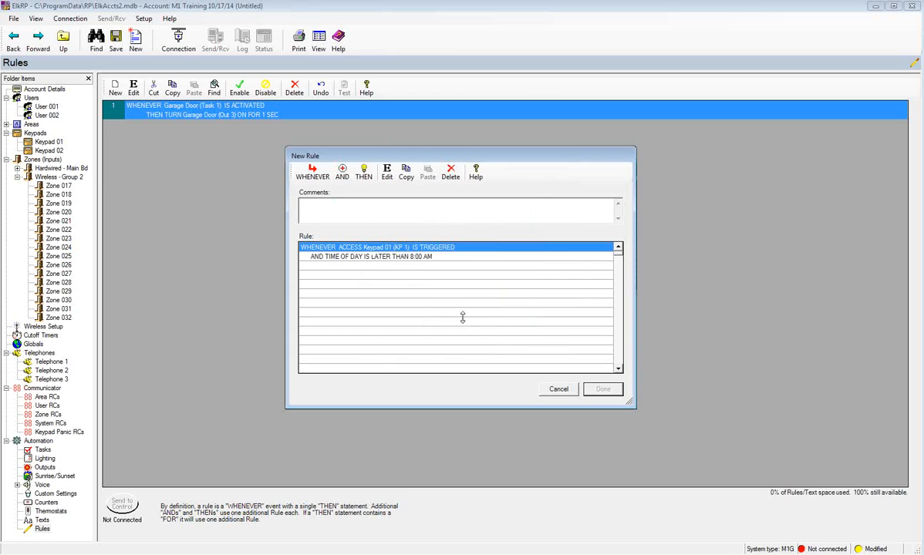
- Add a second condition that the time is earlier than 5:00 PM
left_click(342, 171)
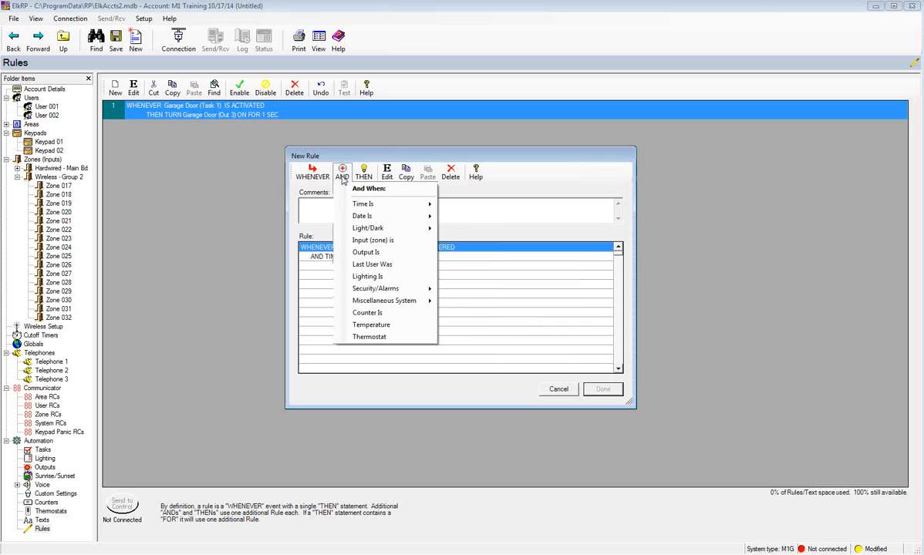
mouse_move(369, 204)
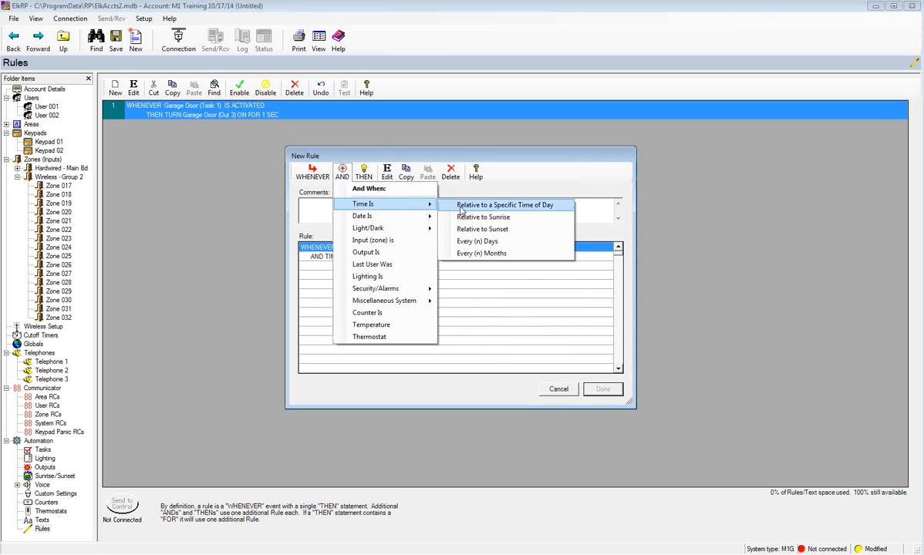
left_click(460, 205)
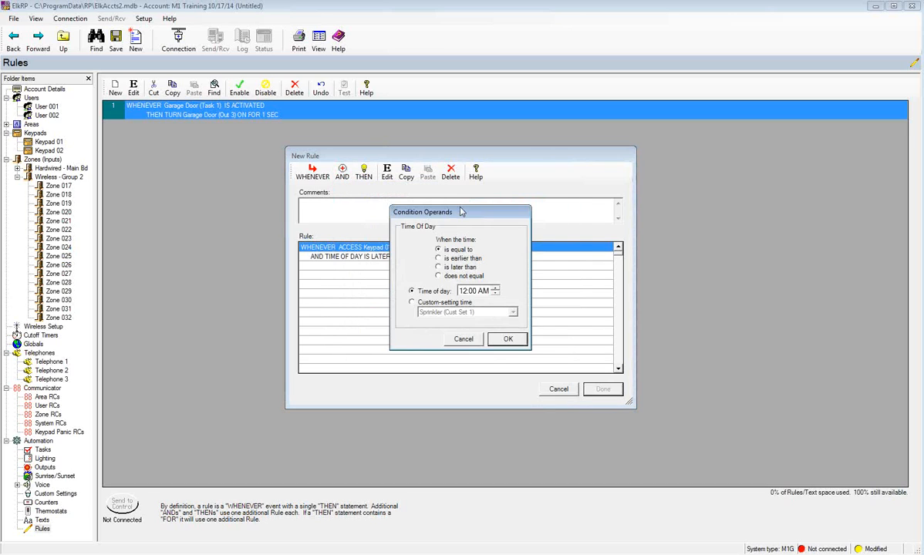
left_click(438, 258)
left_click(464, 292)
type("5")
left_click(483, 292)
left_click(508, 339)
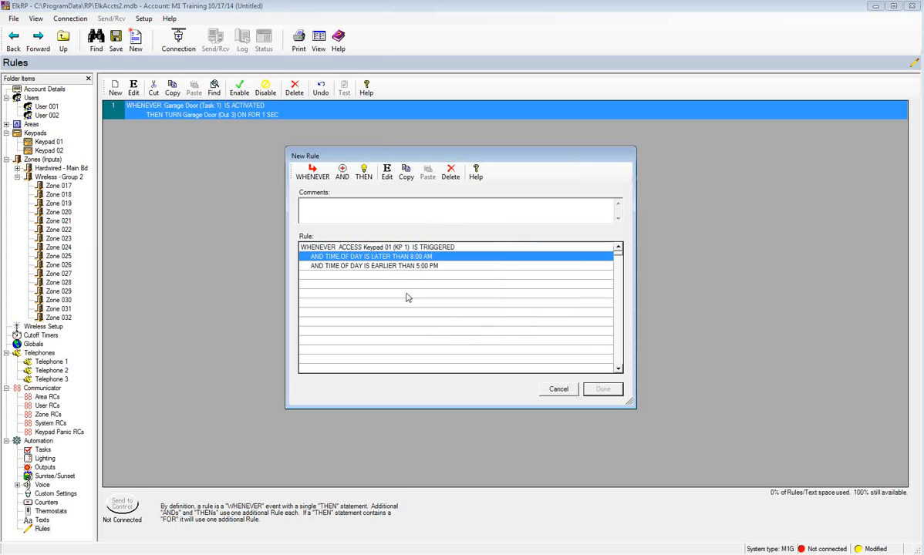
left_click(363, 174)
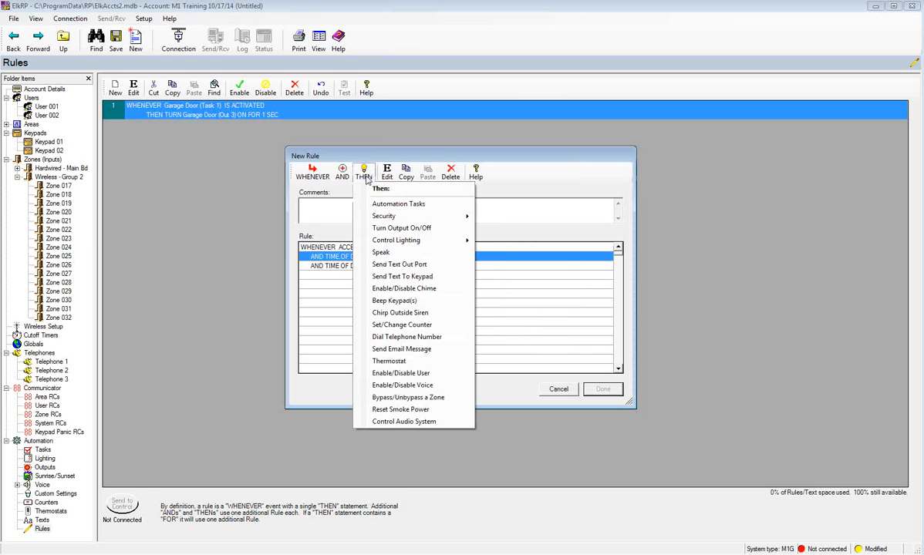
- Make the rule automatically disarm Area 1, then save it as rule 2
mouse_move(416, 216)
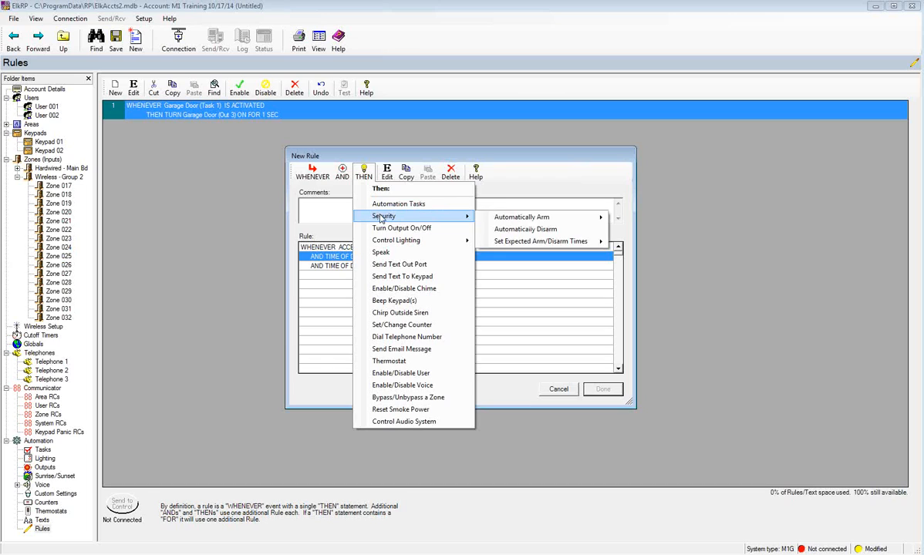
left_click(510, 230)
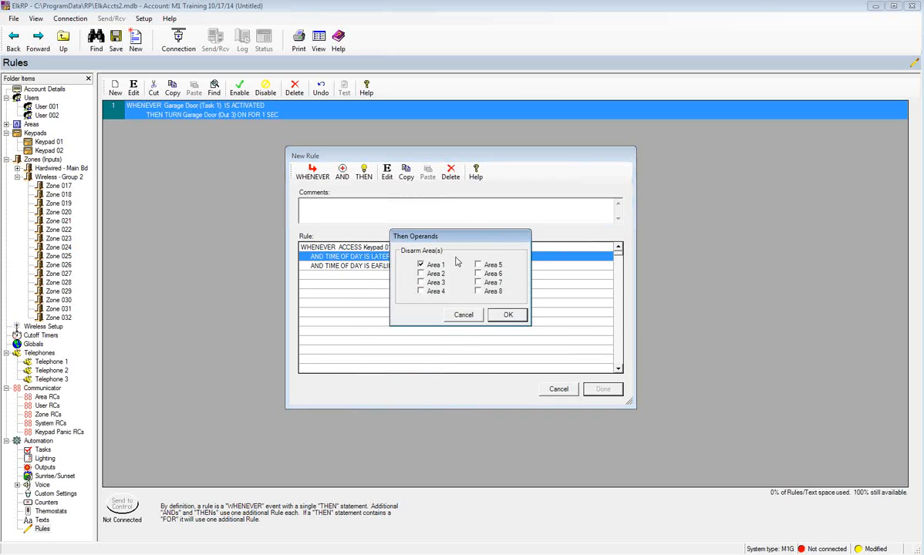
left_click(502, 313)
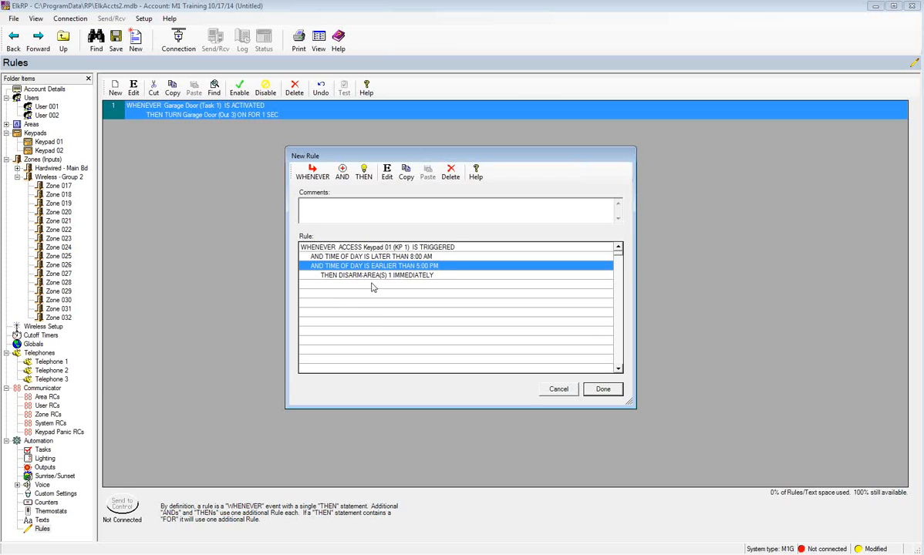
left_click(602, 390)
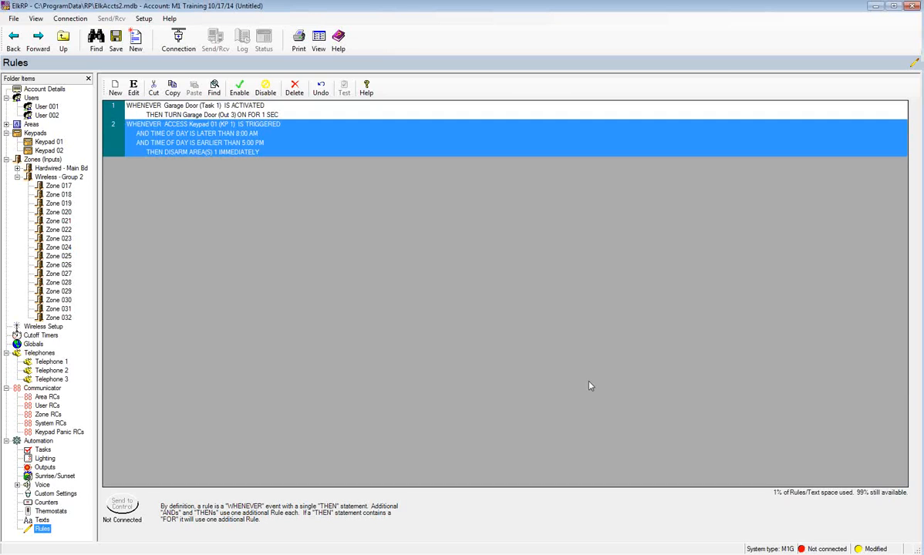
- Start a new rule triggered when the Front Door (Zn 1) becomes not secure
left_click(114, 88)
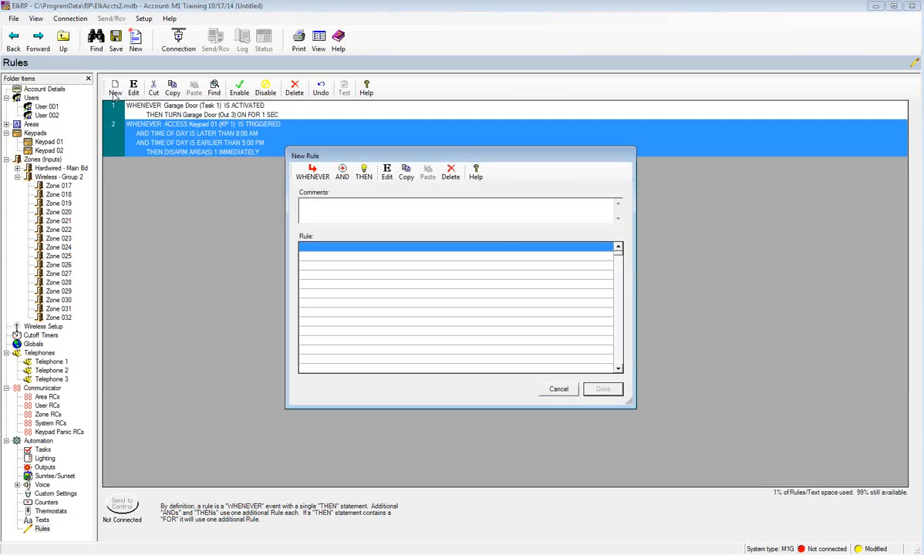
left_click(316, 177)
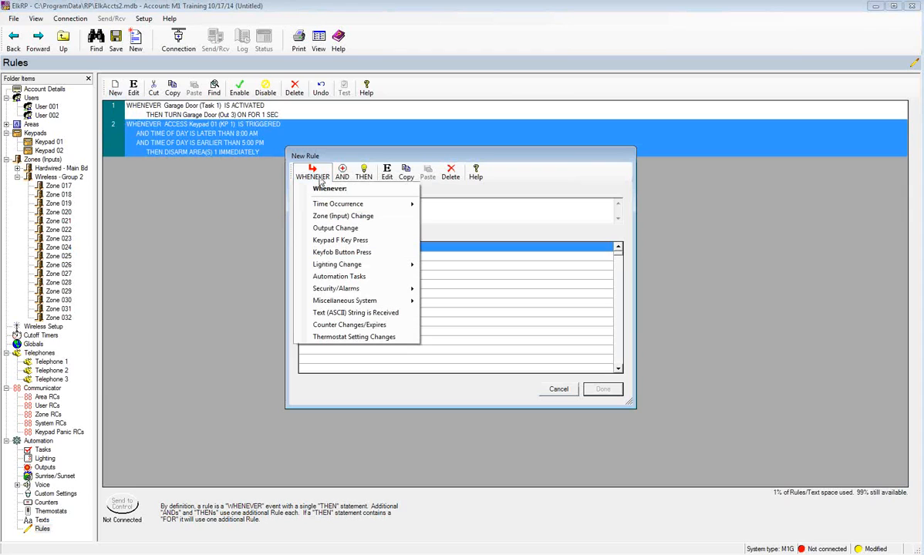
left_click(327, 216)
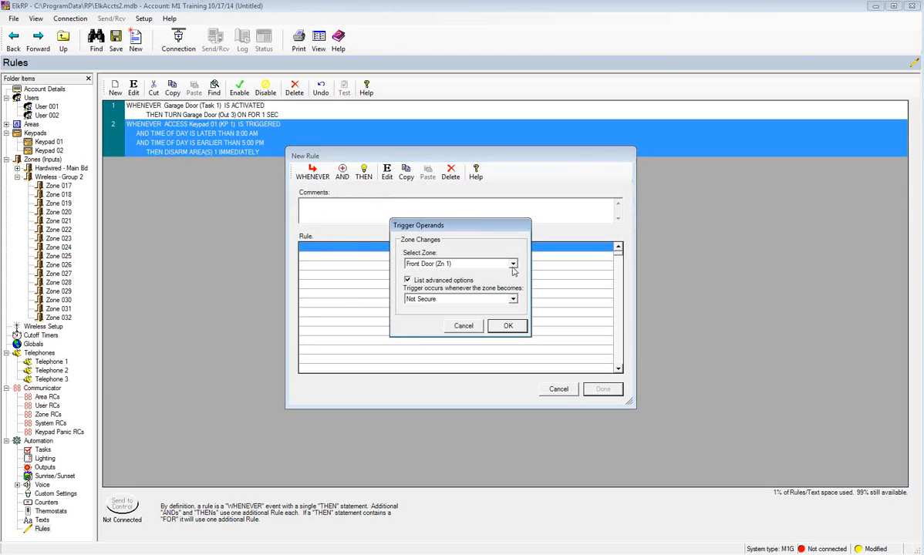
left_click(512, 300)
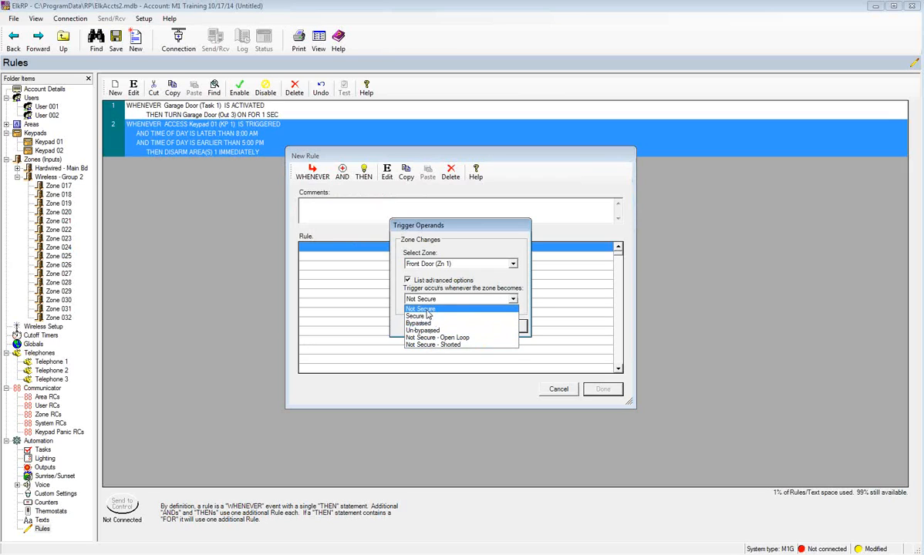
left_click(463, 308)
left_click(504, 325)
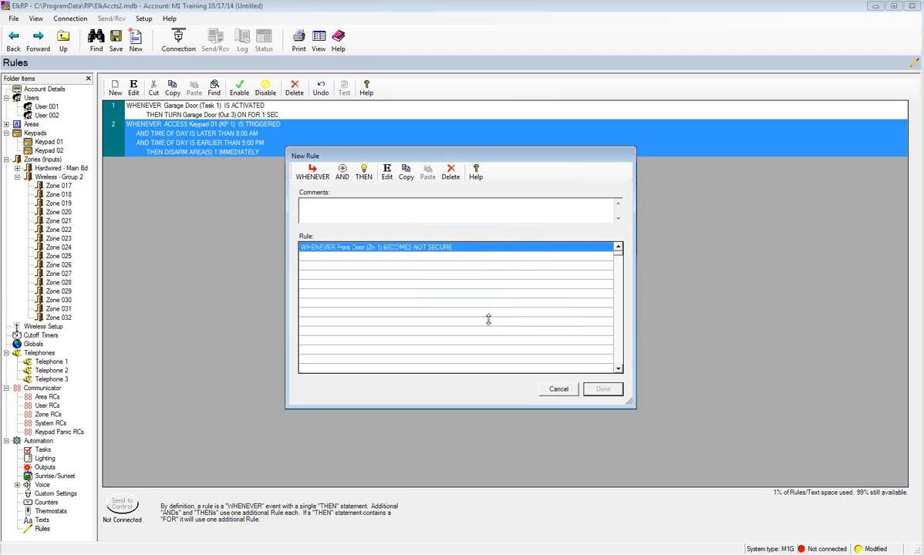
- Add the condition that it is dark outside
left_click(344, 174)
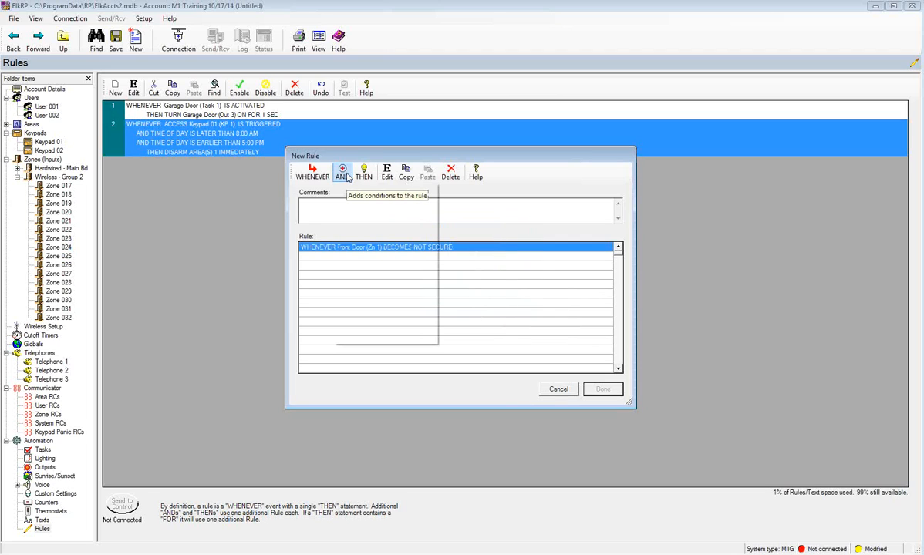
mouse_move(369, 230)
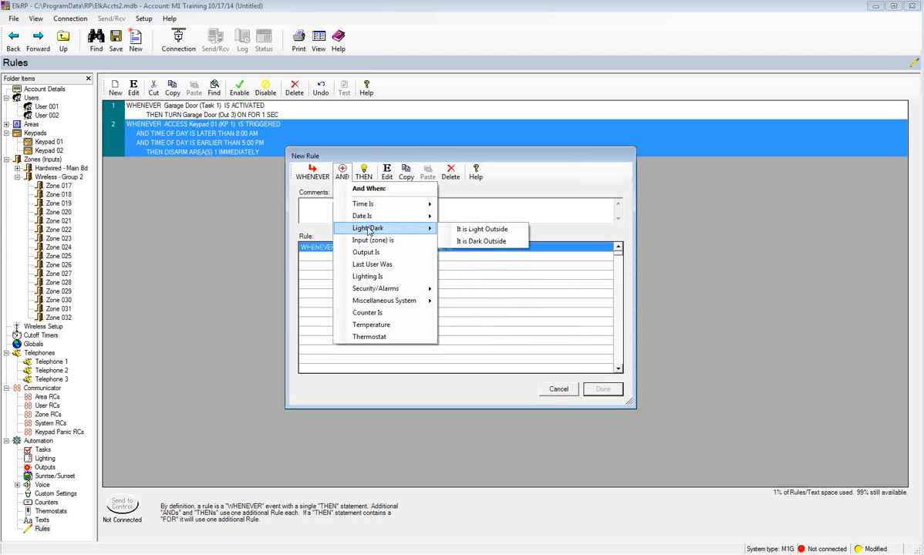
left_click(461, 243)
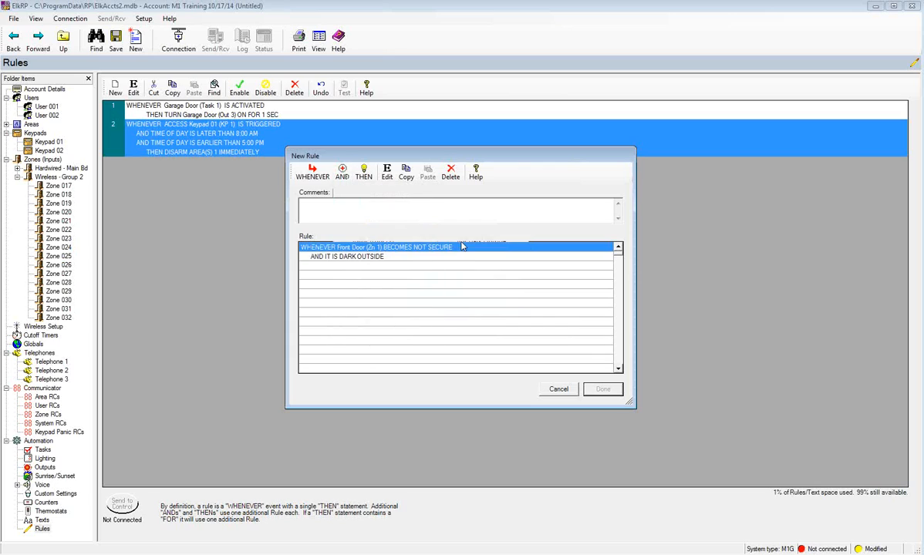
- Make the rule turn Light01 on, then save it as rule 3
left_click(369, 177)
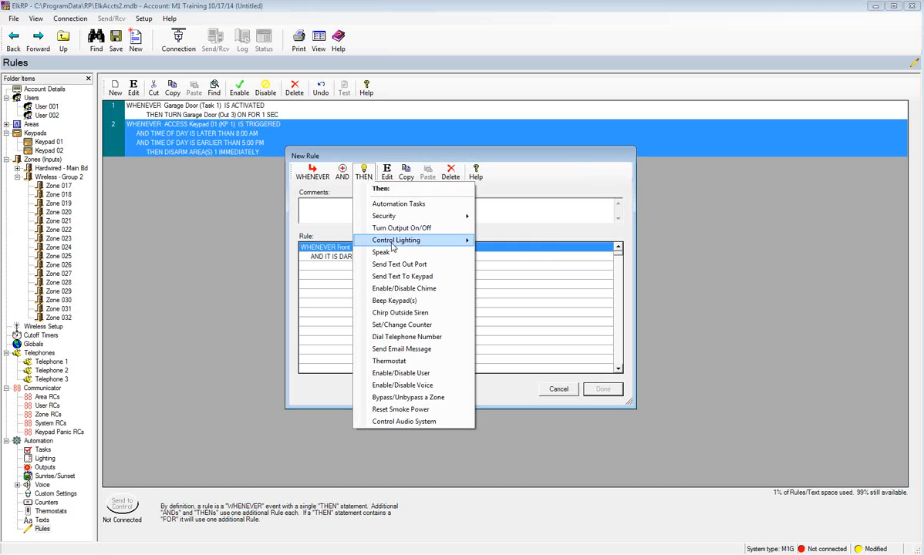
mouse_move(370, 240)
left_click(505, 242)
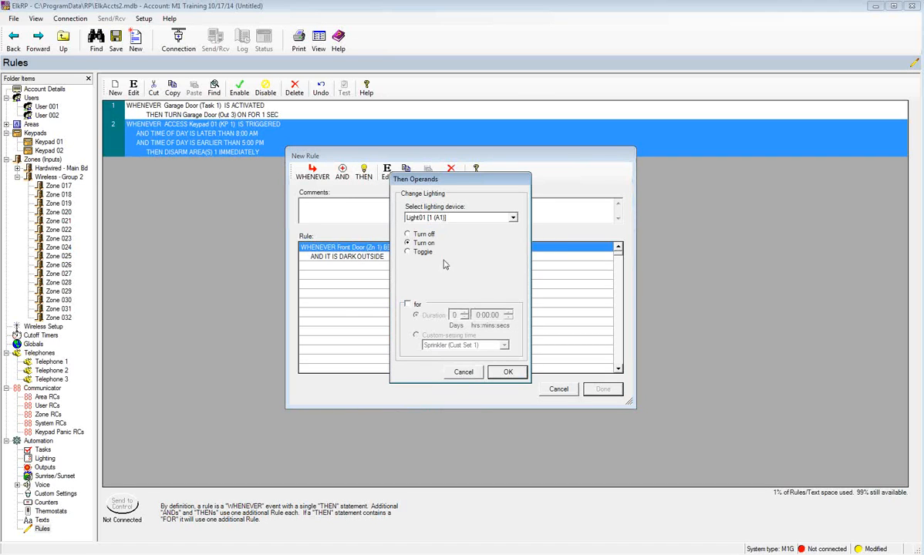
left_click(507, 372)
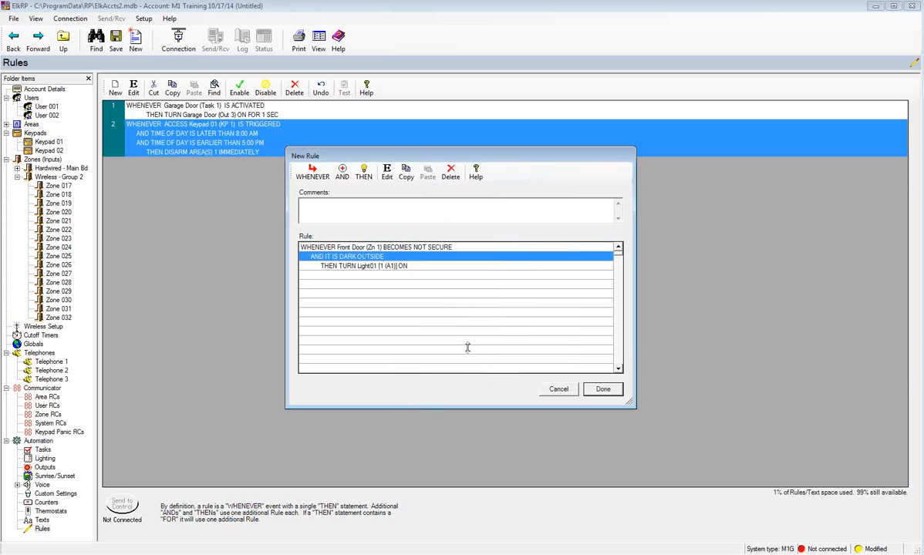
left_click(603, 391)
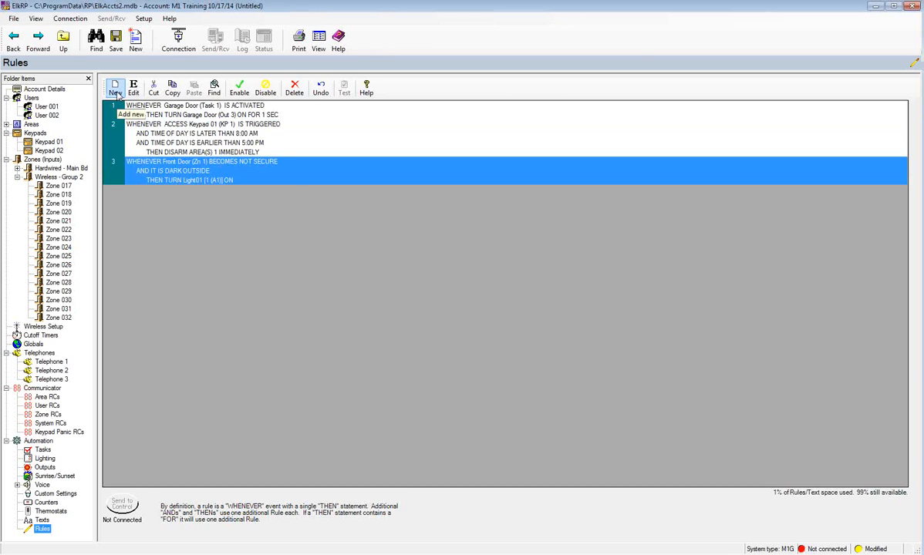
- Start a new rule triggered by pressing the F4 key on a keypad
left_click(115, 90)
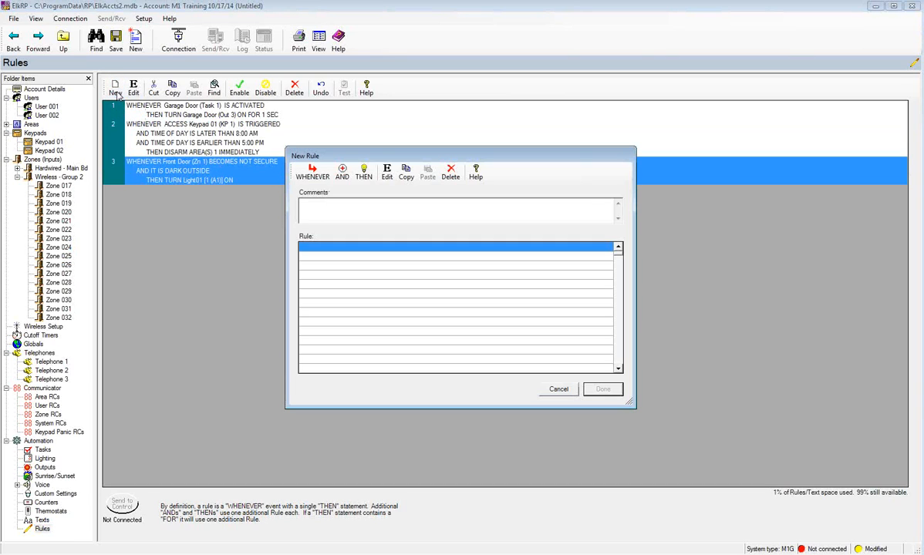
left_click(317, 176)
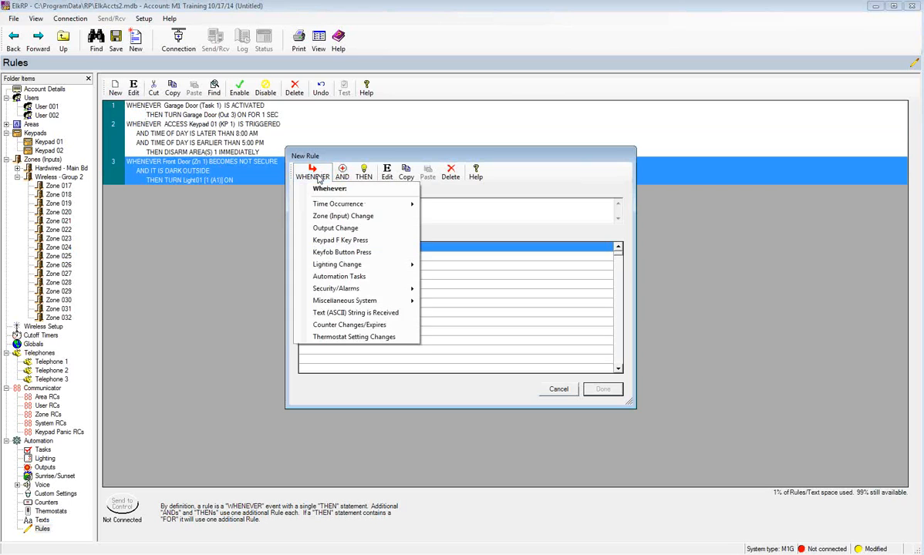
left_click(325, 240)
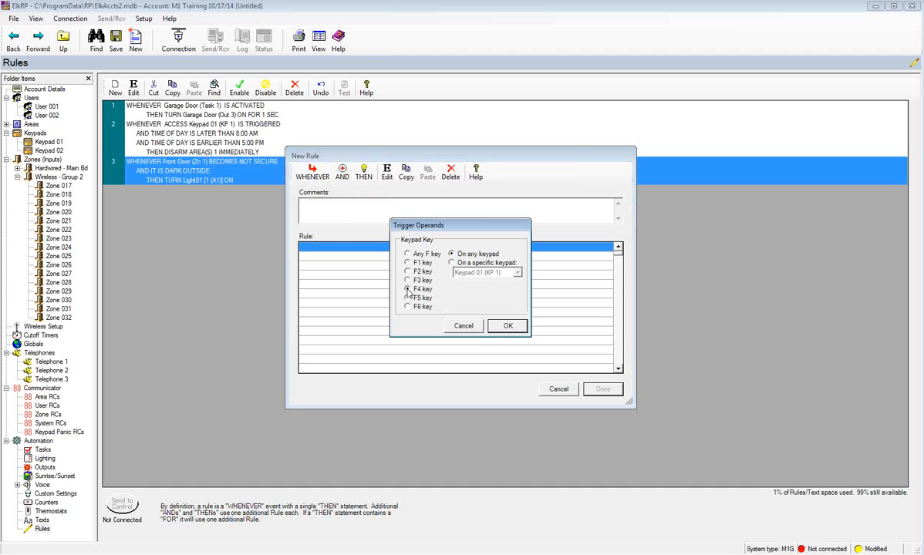
left_click(408, 290)
left_click(509, 326)
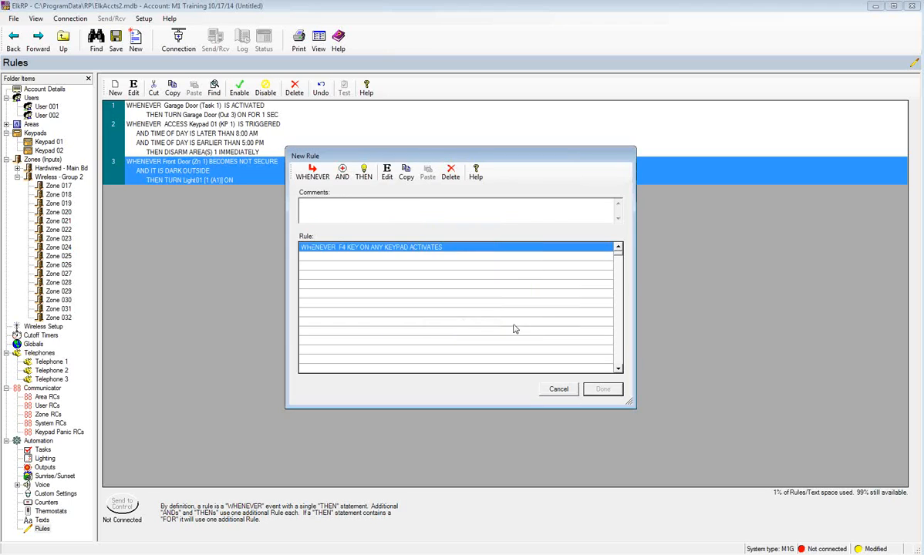
- Make the rule activate Garage Door (Task 1), then save it as rule 4
left_click(365, 175)
left_click(380, 204)
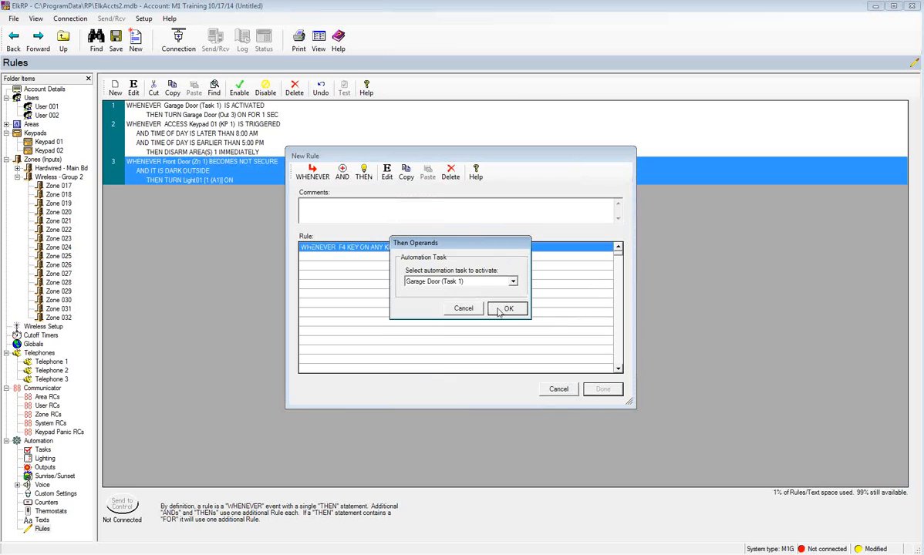
left_click(508, 308)
left_click(604, 390)
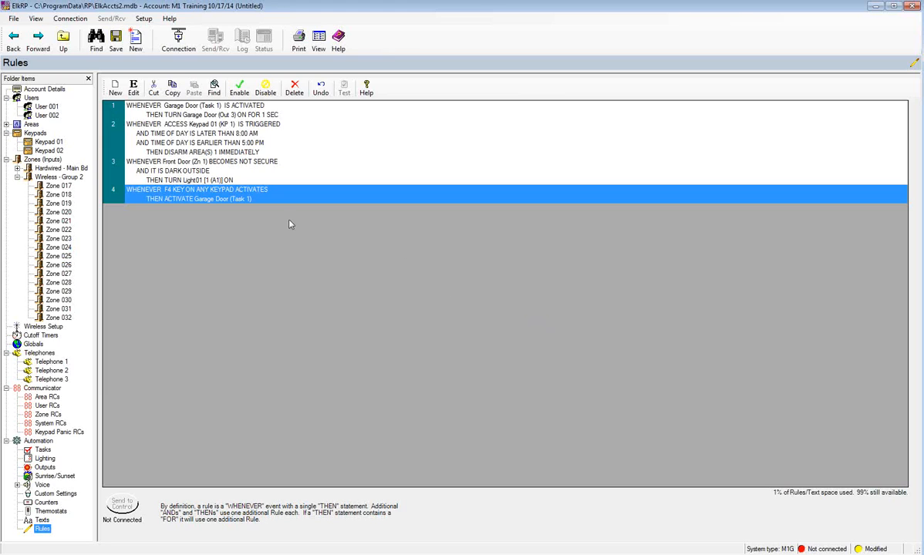
left_click(114, 89)
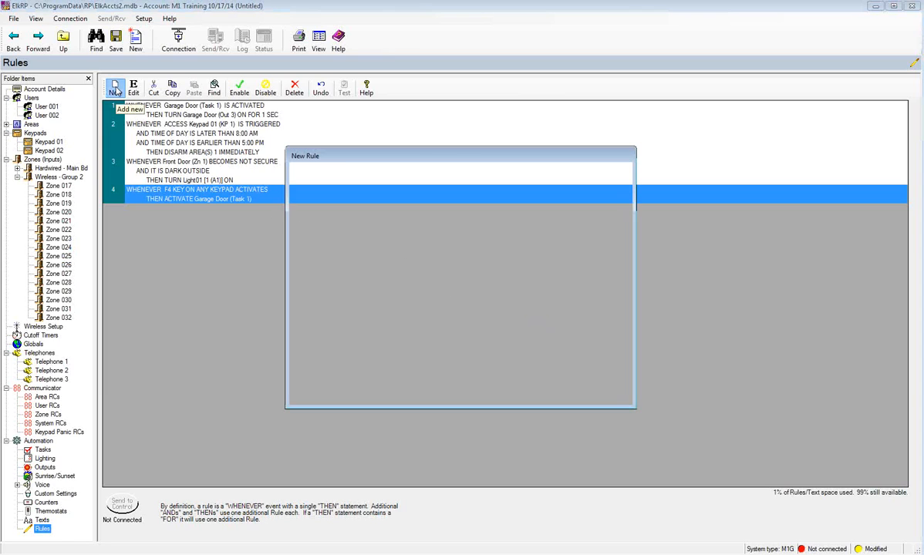
left_click(312, 176)
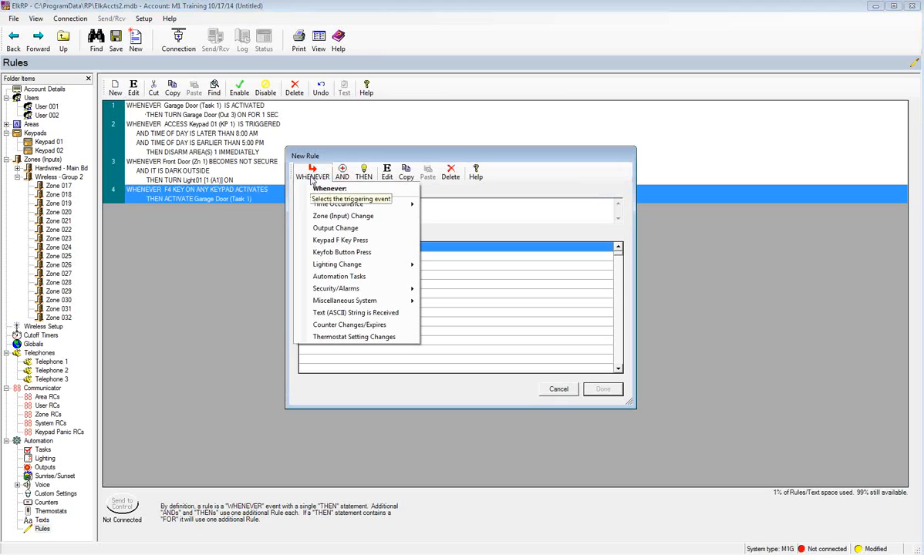
left_click(333, 276)
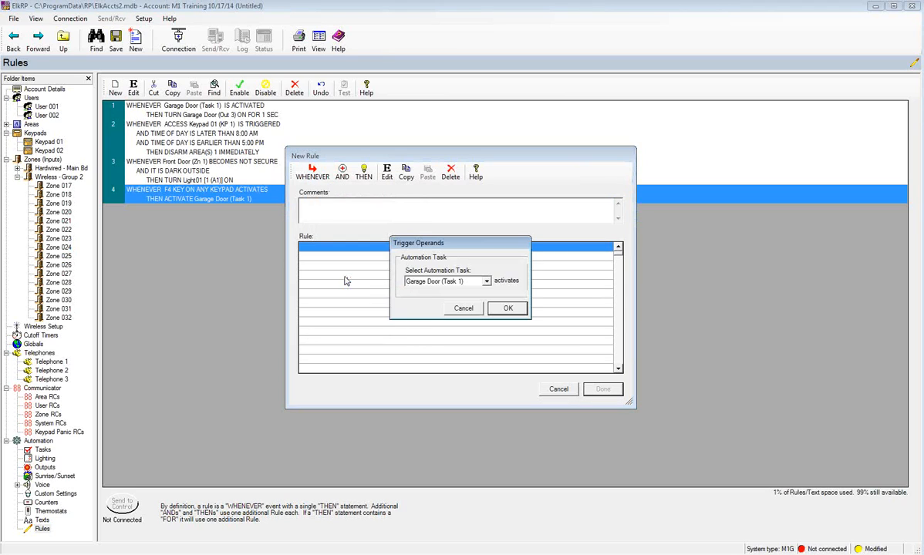
left_click(498, 308)
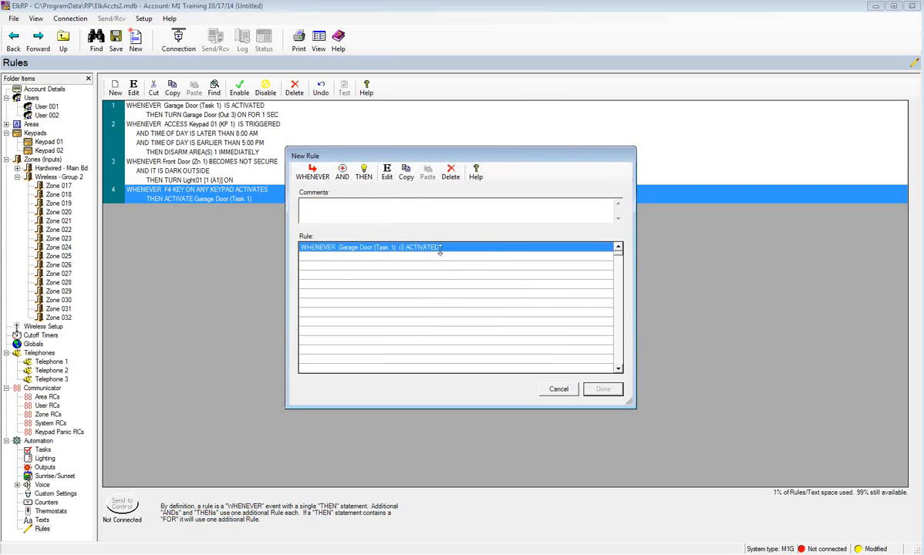
left_click(364, 173)
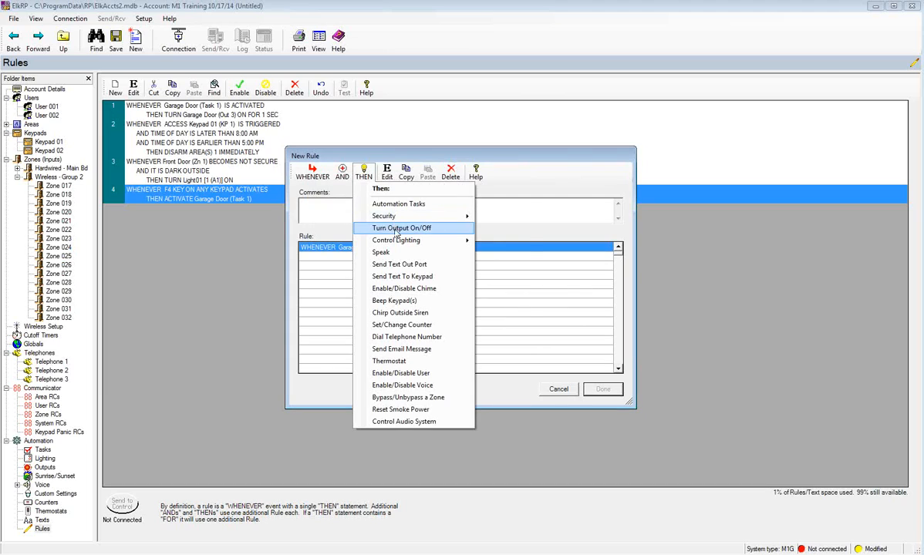
left_click(371, 226)
left_click(512, 226)
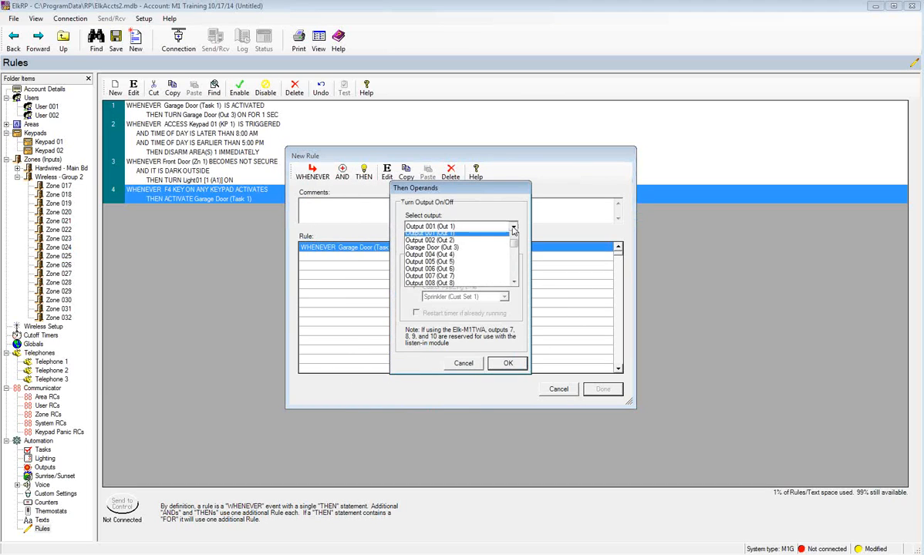
left_click(439, 254)
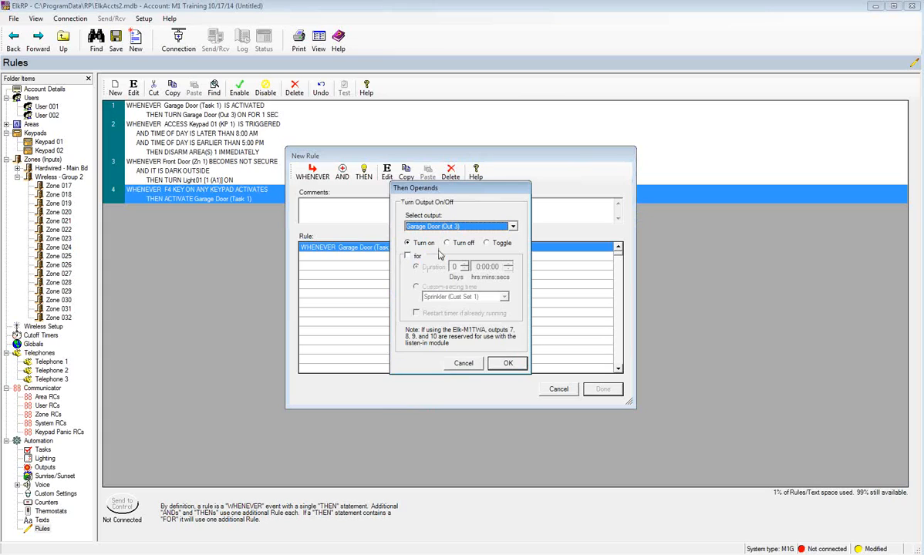
left_click(407, 255)
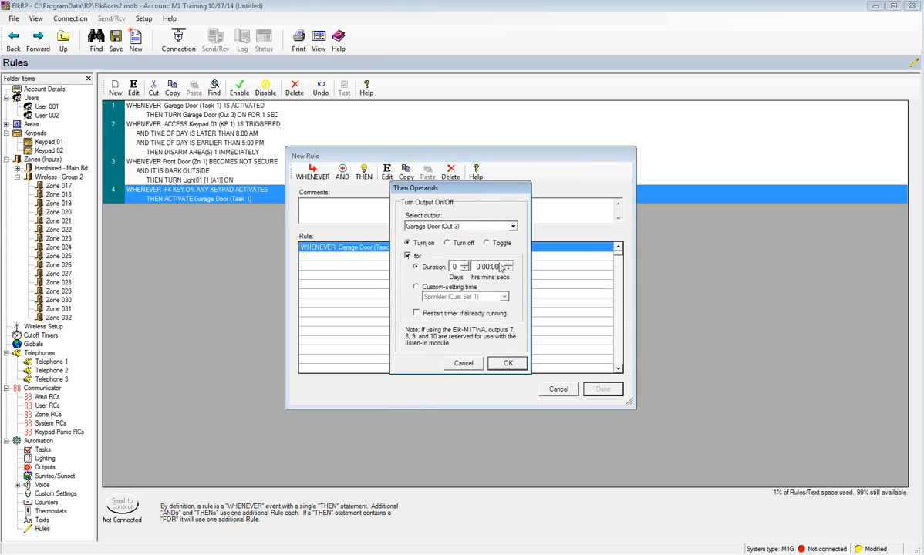
left_click(510, 265)
left_click(508, 364)
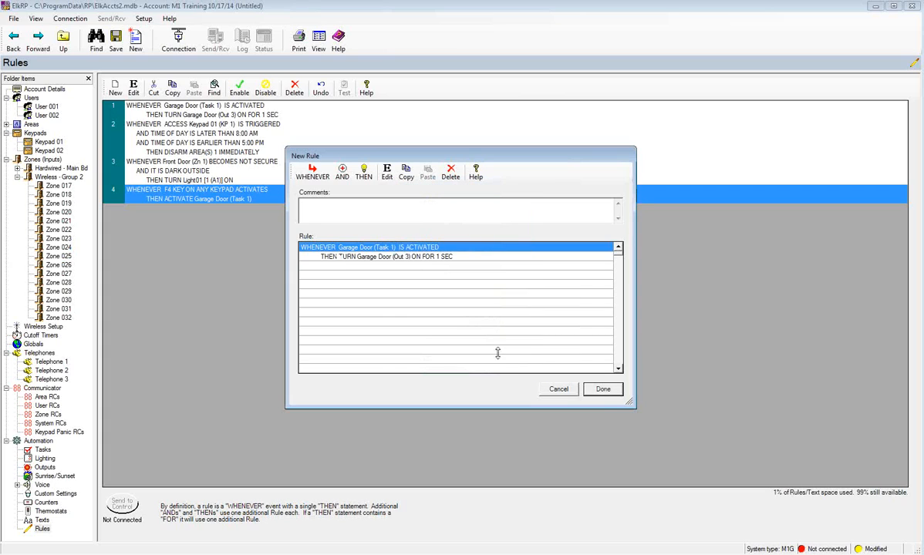
left_click(603, 390)
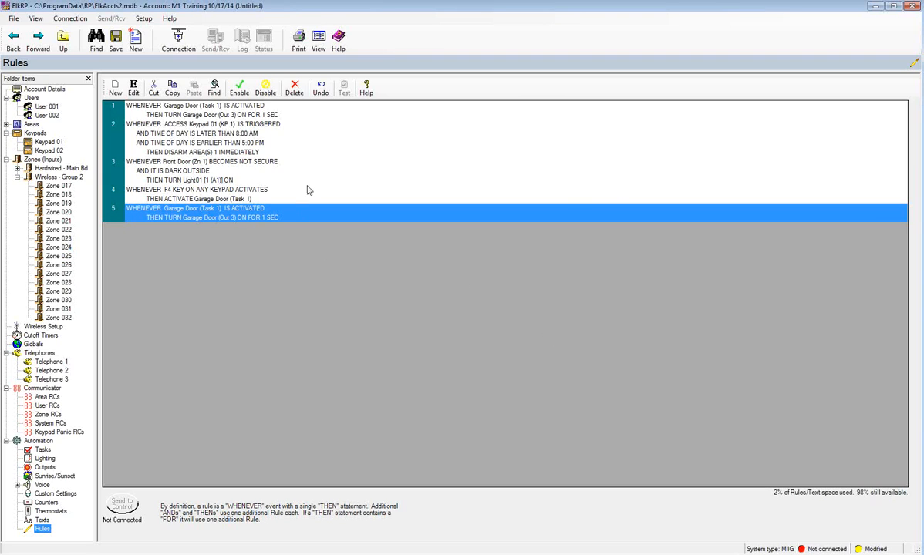
left_click(293, 90)
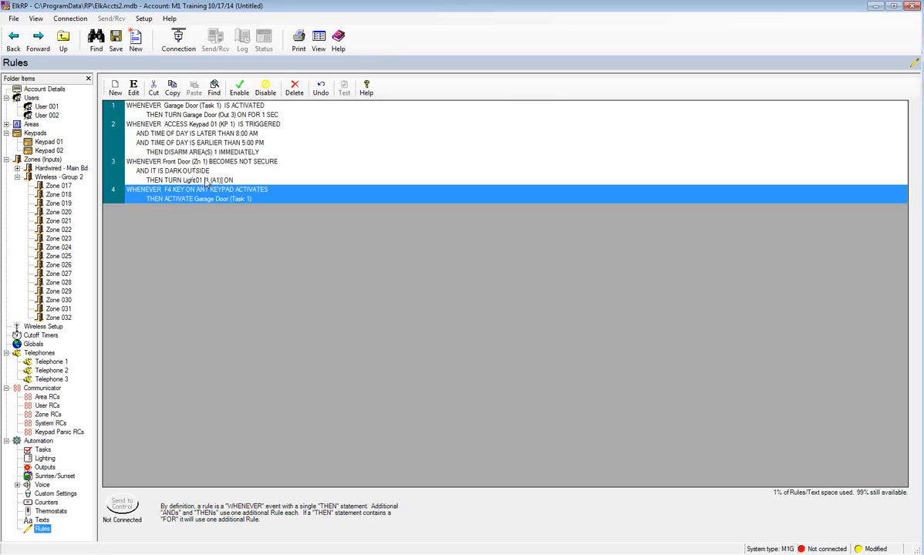
- Open rule 2, the Keypad 01 access rule that disarms area 1, for editing
left_click(193, 135)
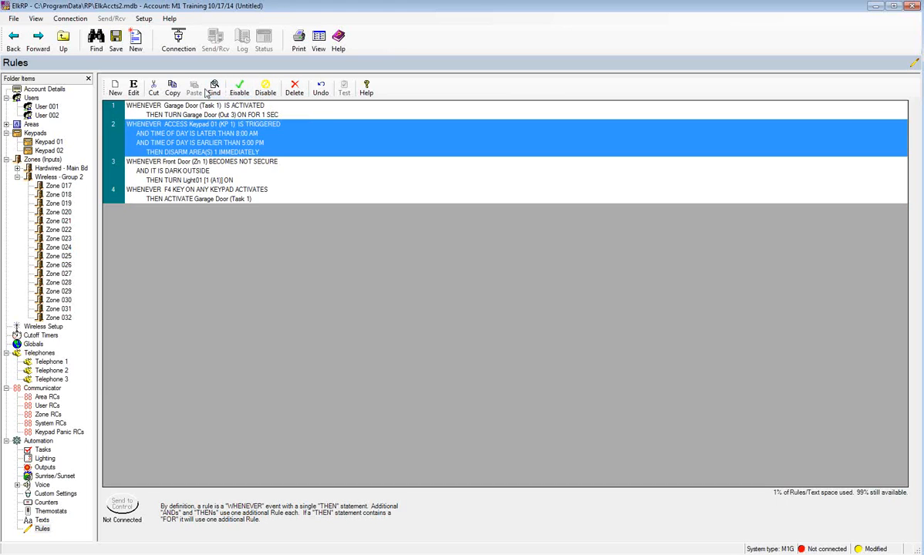
left_click(135, 90)
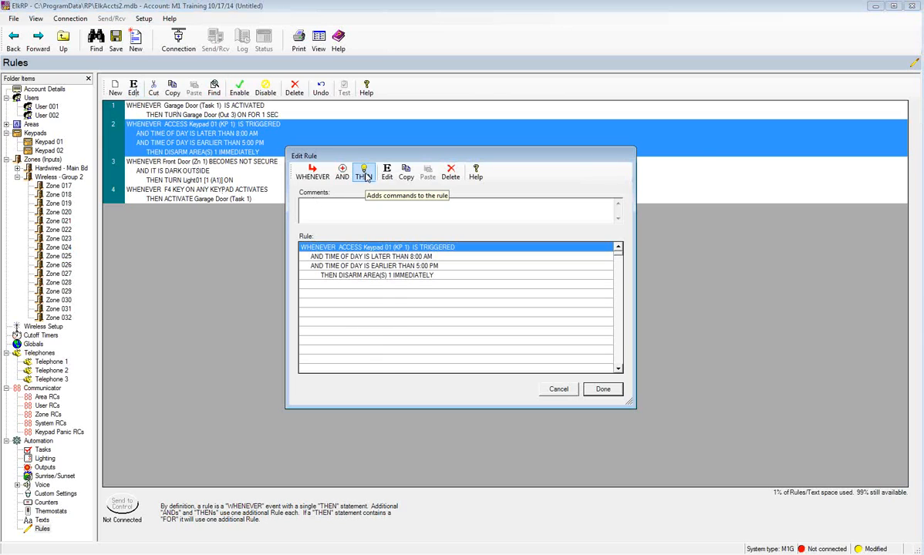
- Add a THEN action that dials the stored cell phone and announces Miscellaneous 1 (vm239)
left_click(364, 174)
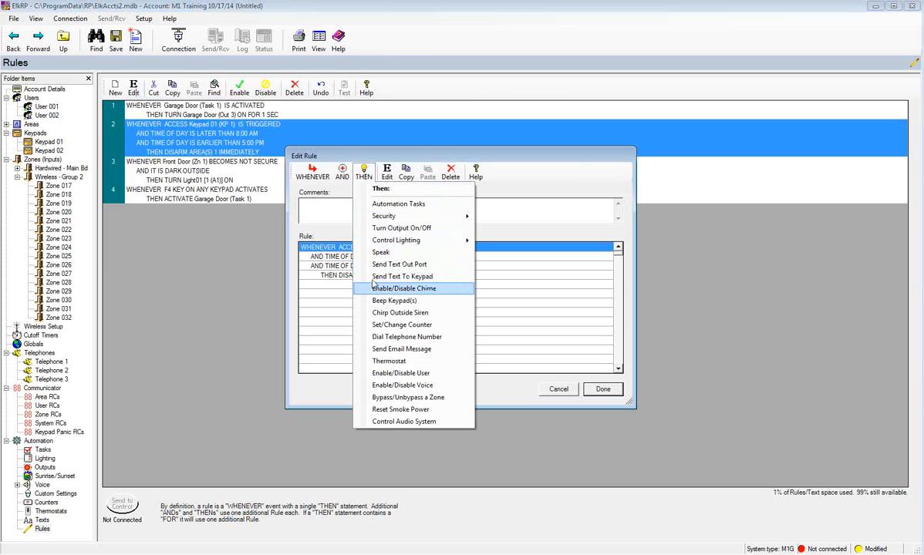
left_click(376, 336)
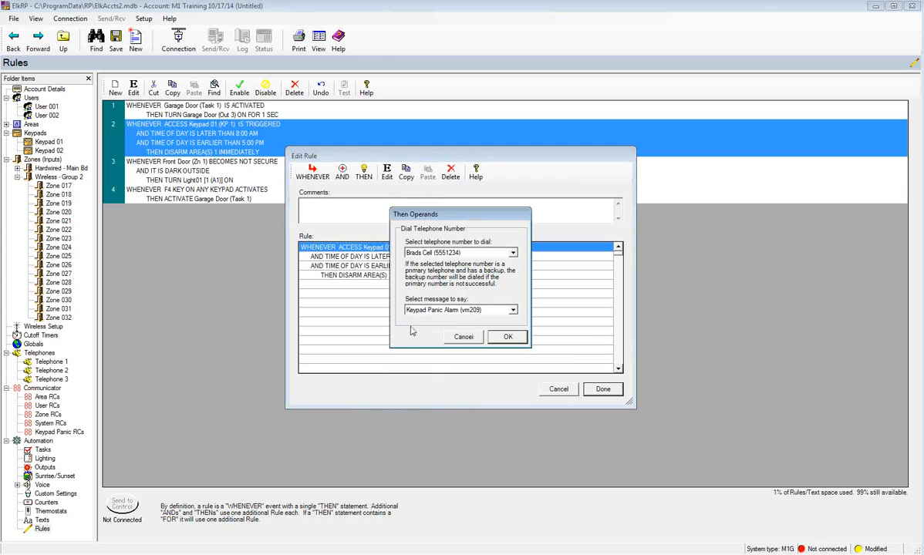
left_click(512, 310)
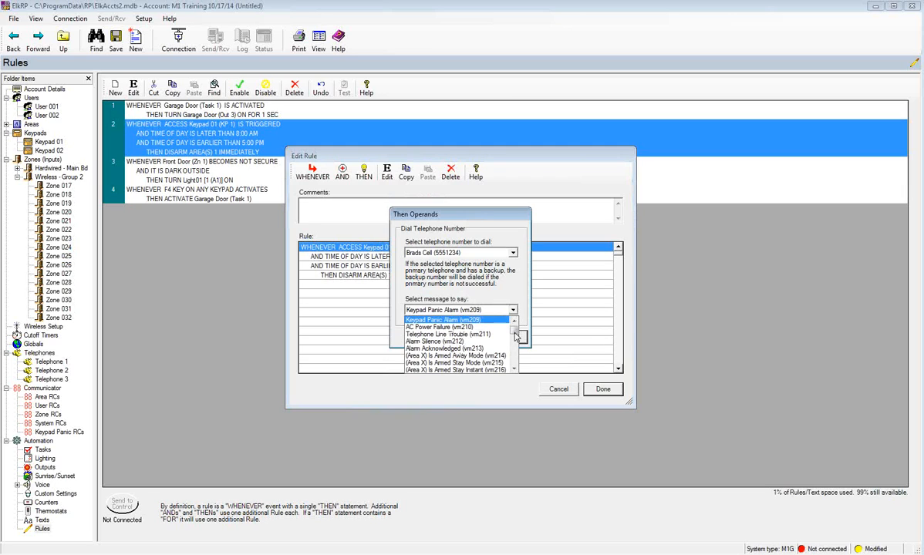
left_click_drag(515, 322, 520, 342)
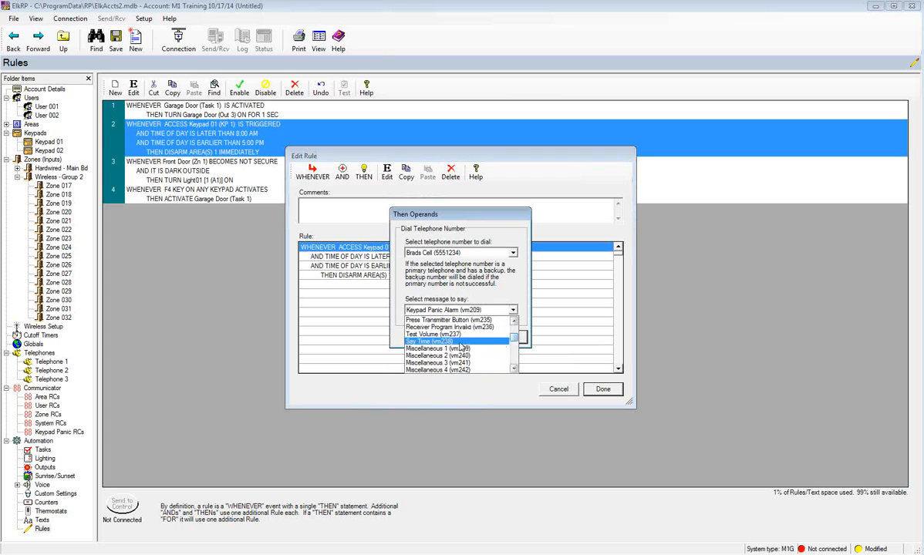
left_click(433, 348)
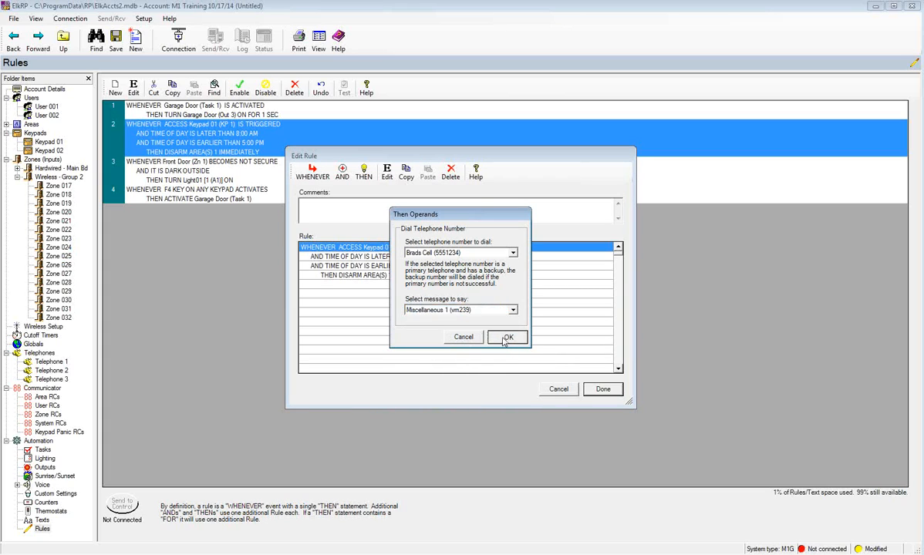
left_click(505, 339)
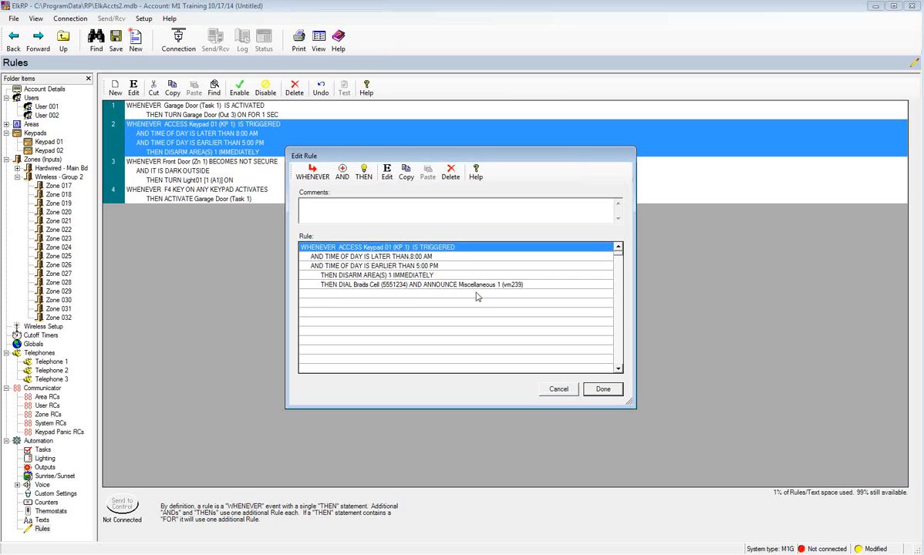
- Save rule 2 with its new dial-and-announce step
left_click(602, 391)
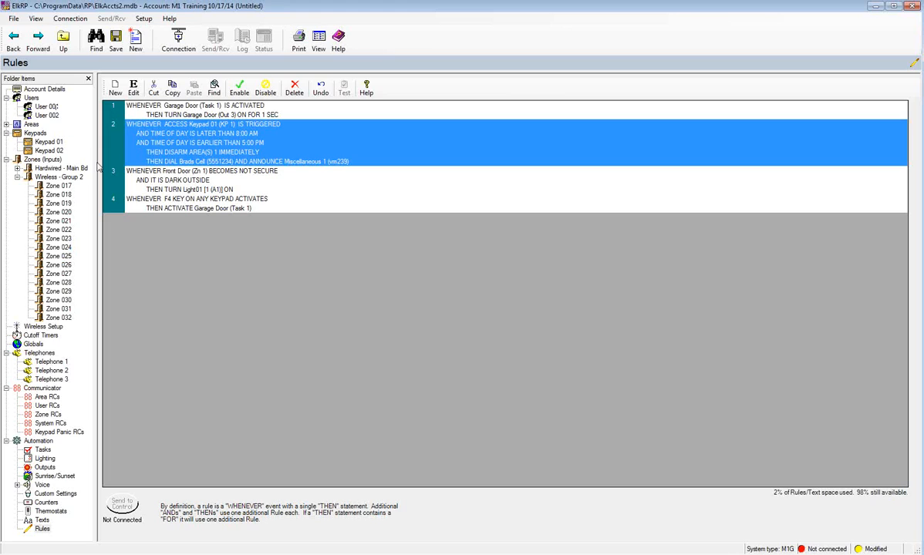
- Start a new rule triggered whenever the time of day equals 8:00 PM
left_click(116, 92)
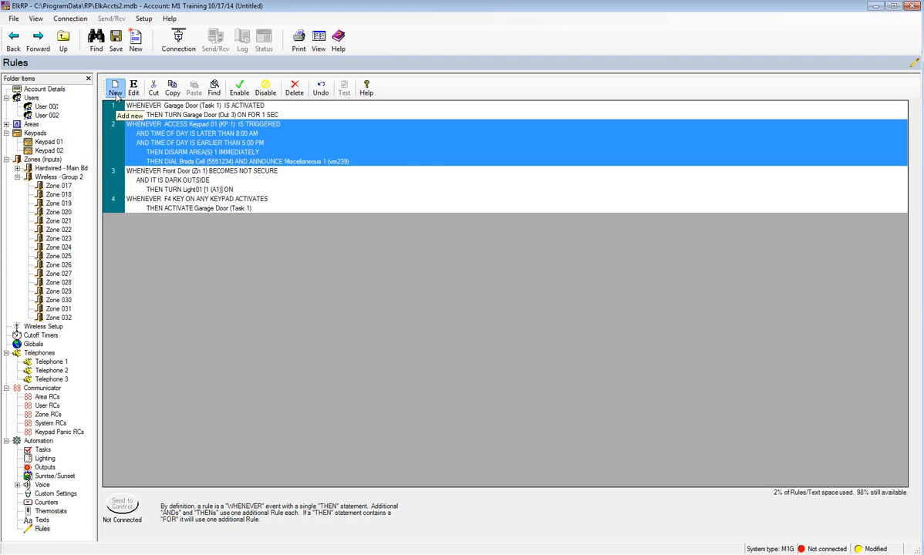
left_click(314, 173)
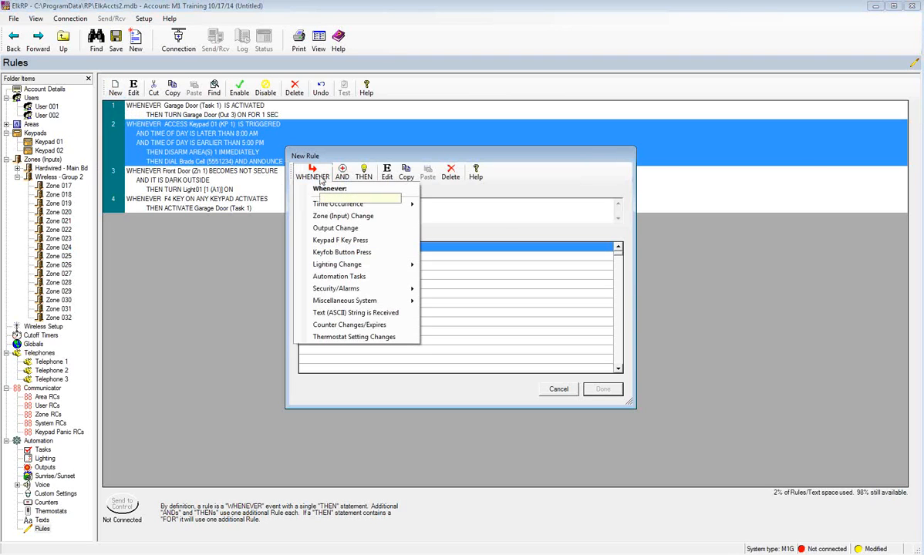
mouse_move(405, 205)
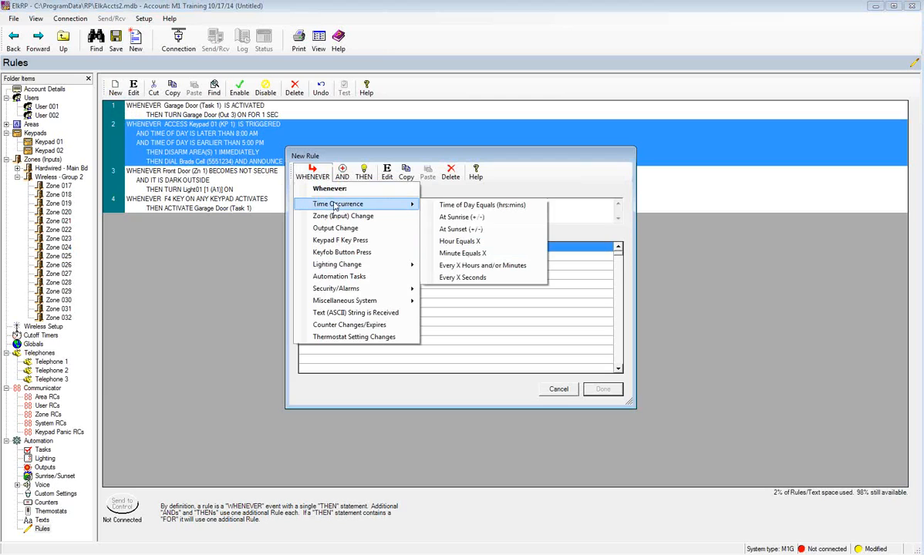
left_click(468, 206)
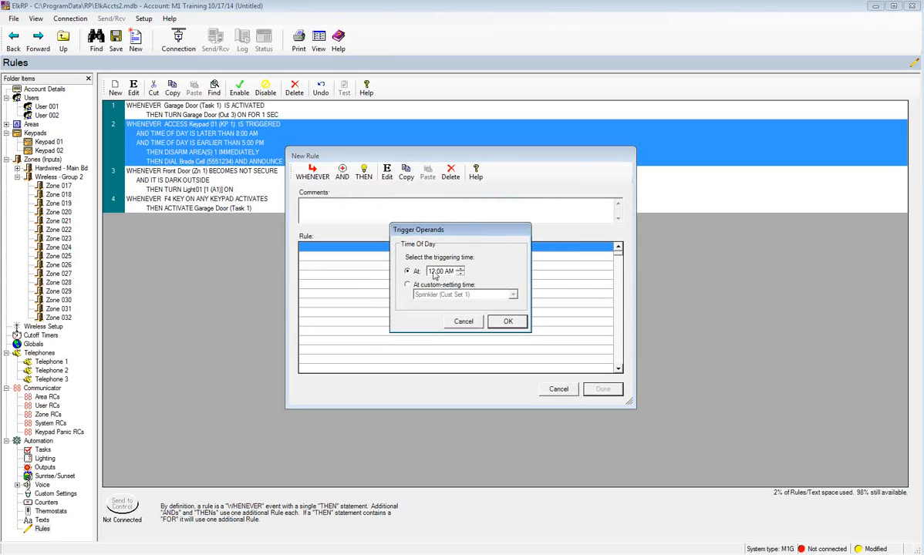
left_click(433, 275)
type("8")
left_click(448, 273)
left_click(509, 323)
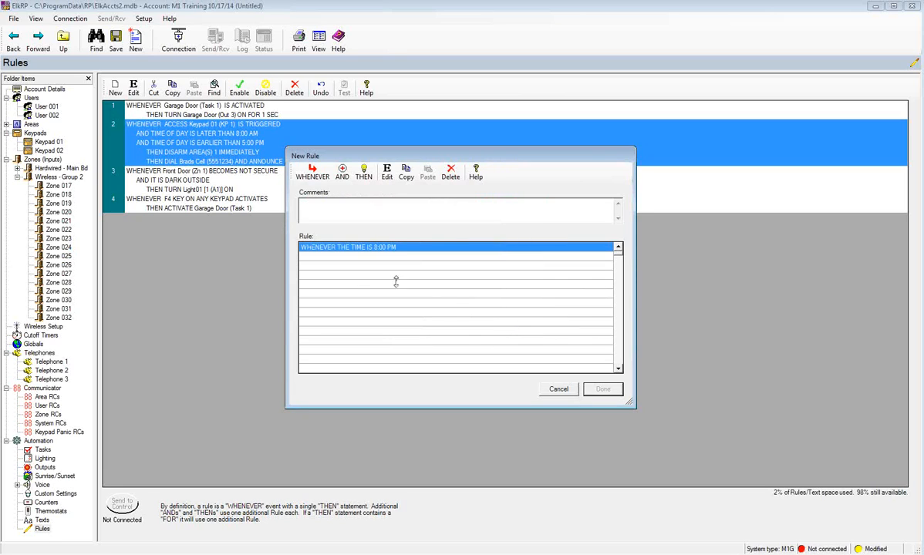
- Make the rule disable non-alarm voice messages, then save it as rule 5
left_click(364, 176)
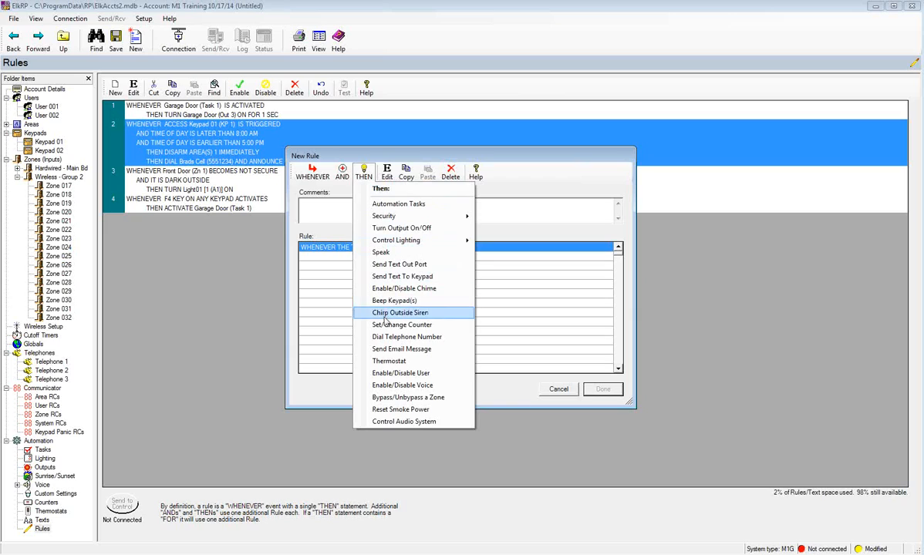
left_click(394, 385)
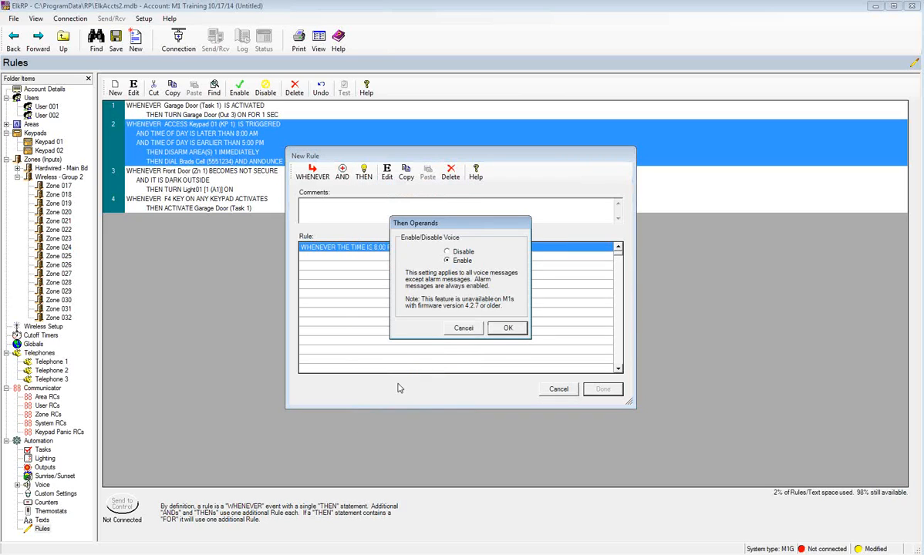
left_click(447, 252)
left_click(508, 328)
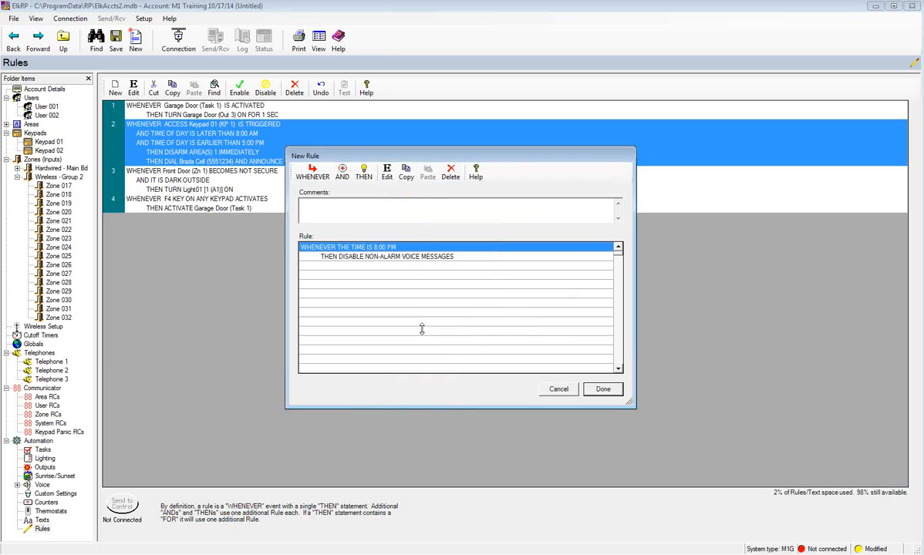
left_click(601, 389)
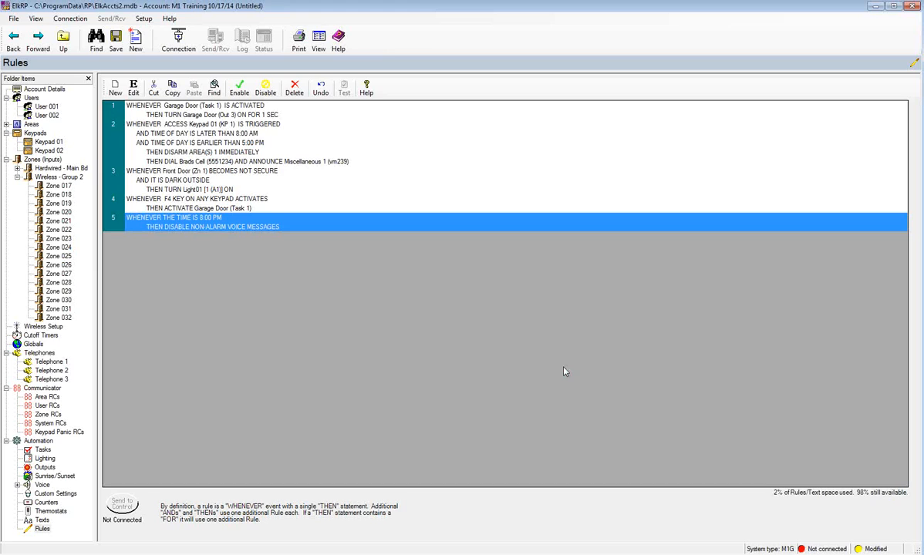
- Start another new rule triggered whenever the time of day equals 8:00 AM
left_click(113, 92)
left_click(313, 171)
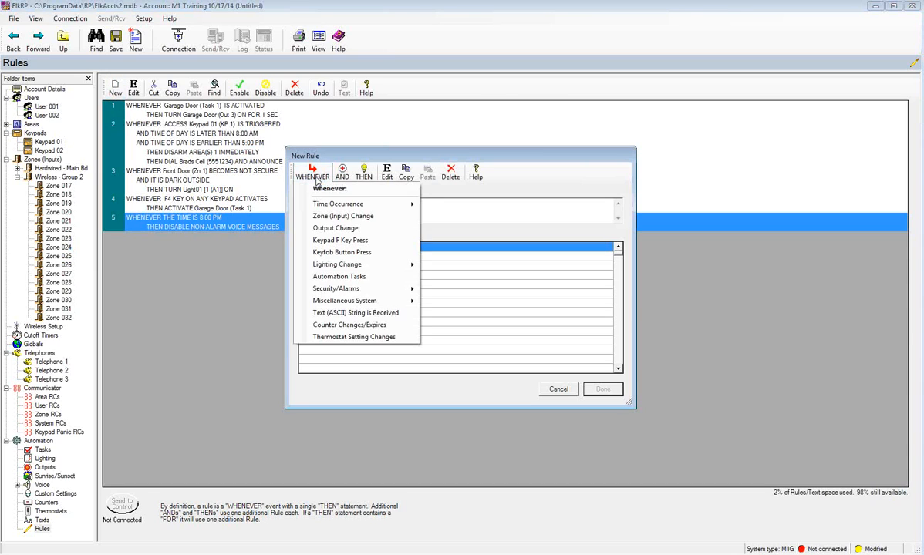
mouse_move(330, 203)
left_click(429, 200)
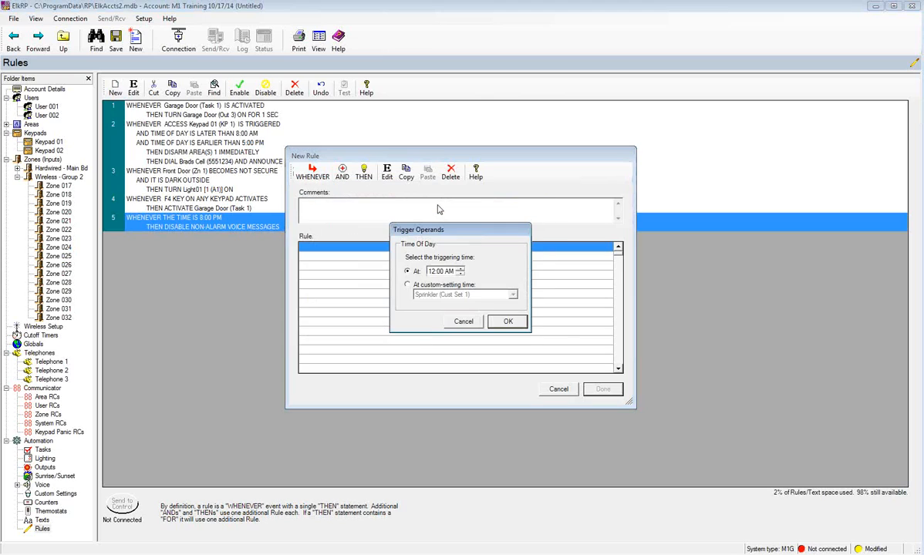
left_click(432, 271)
type("8")
left_click(505, 321)
- Make the rule enable non-alarm voice messages, save it as rule 6, and select rule 5
left_click(366, 176)
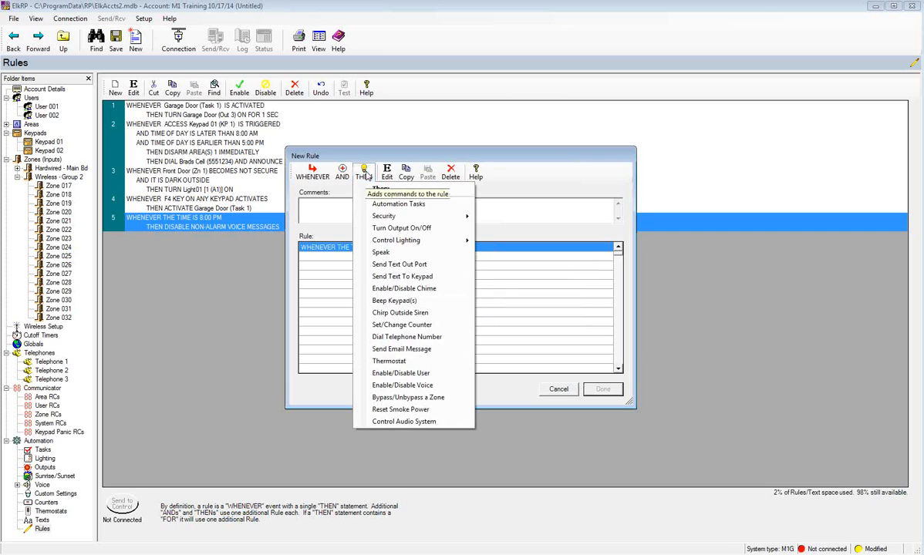
left_click(401, 386)
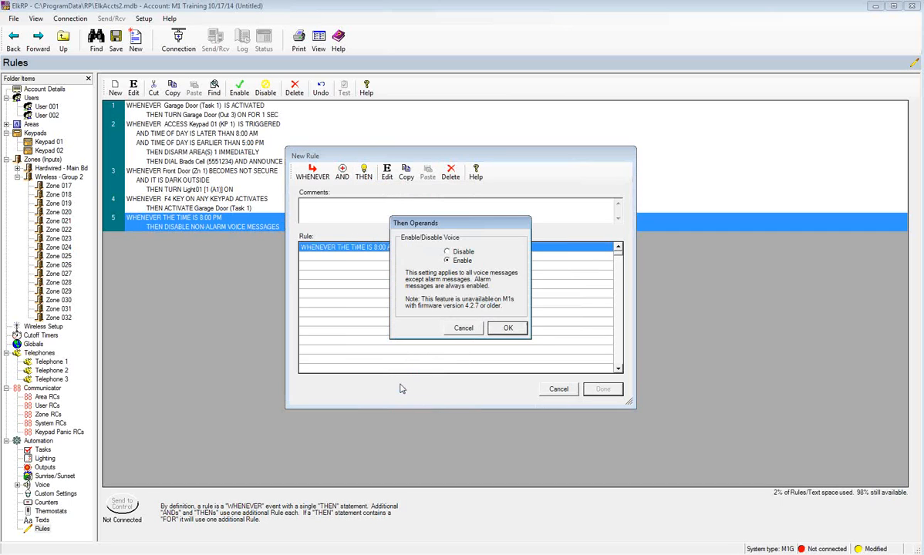
left_click(499, 328)
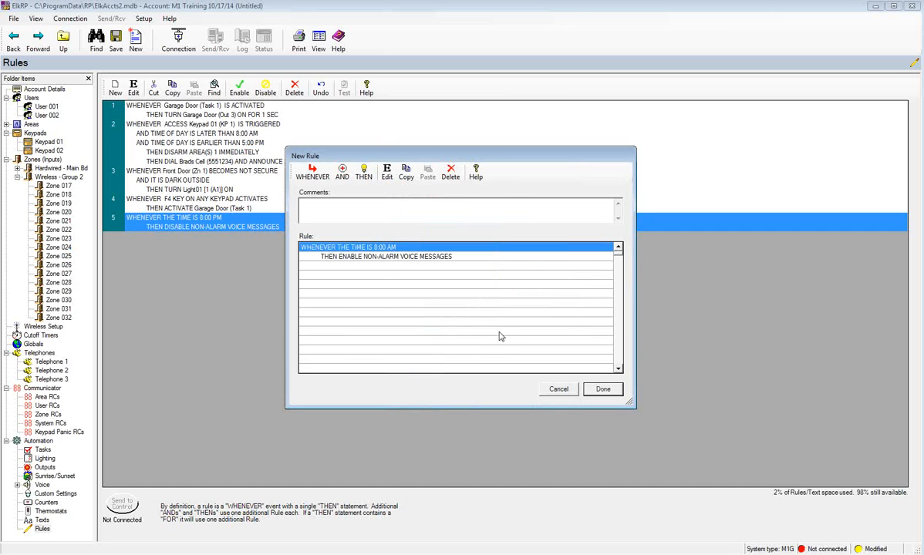
left_click(603, 390)
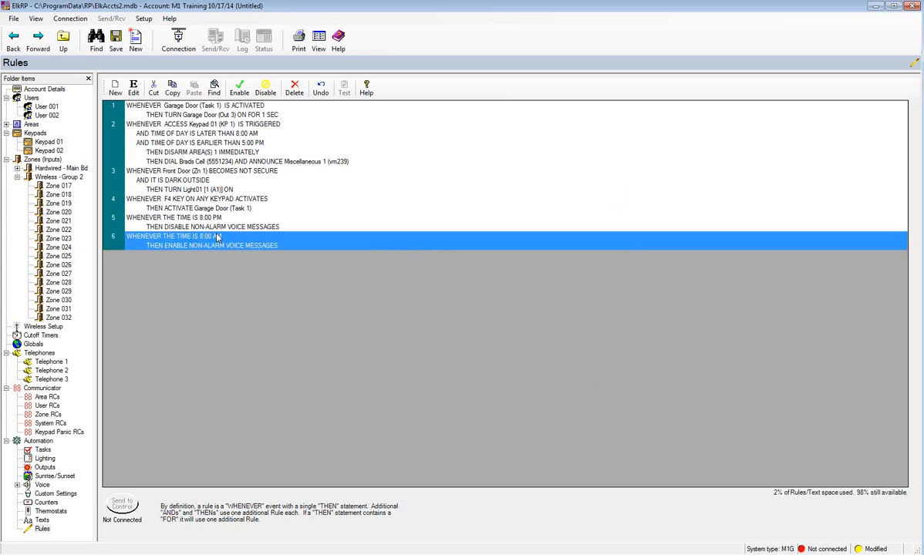
left_click(194, 222)
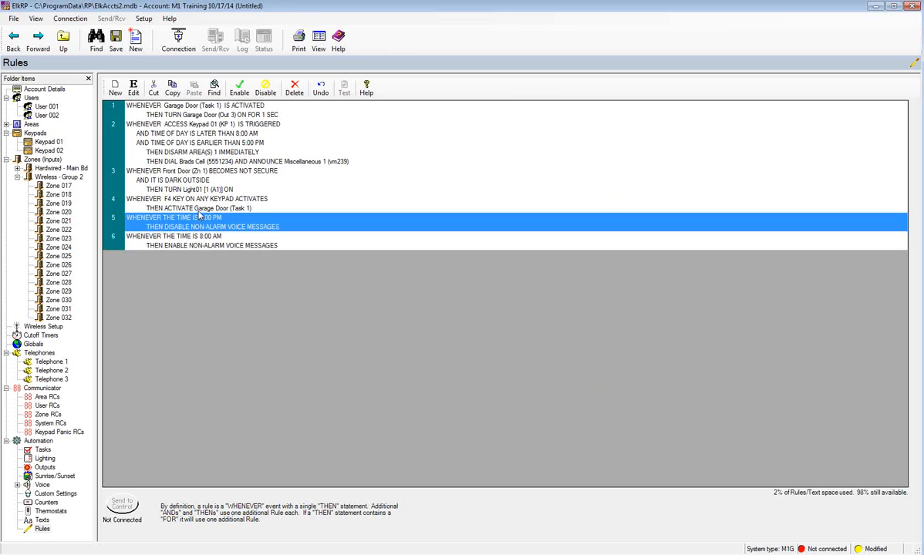
- Add a Sunday-and-Saturday day-of-week AND condition to rule 5 and save it
left_click(135, 90)
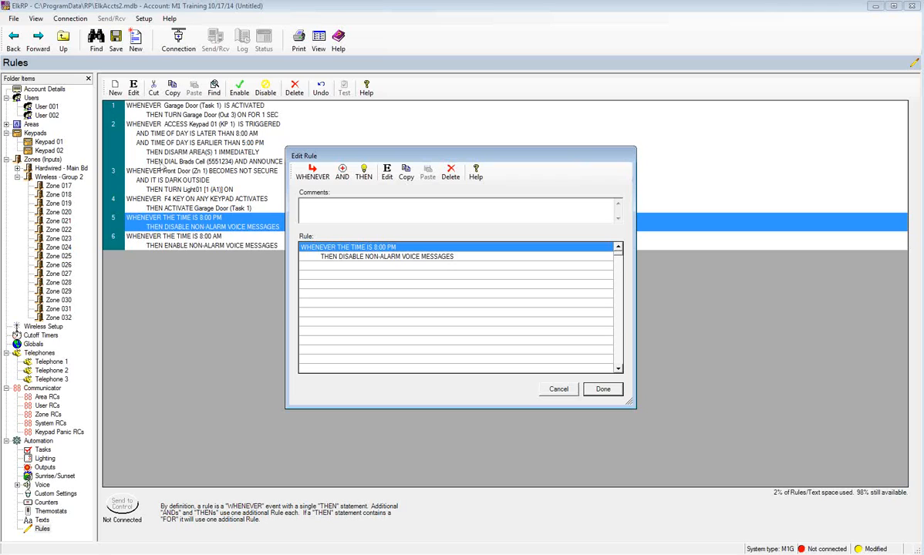
left_click(342, 177)
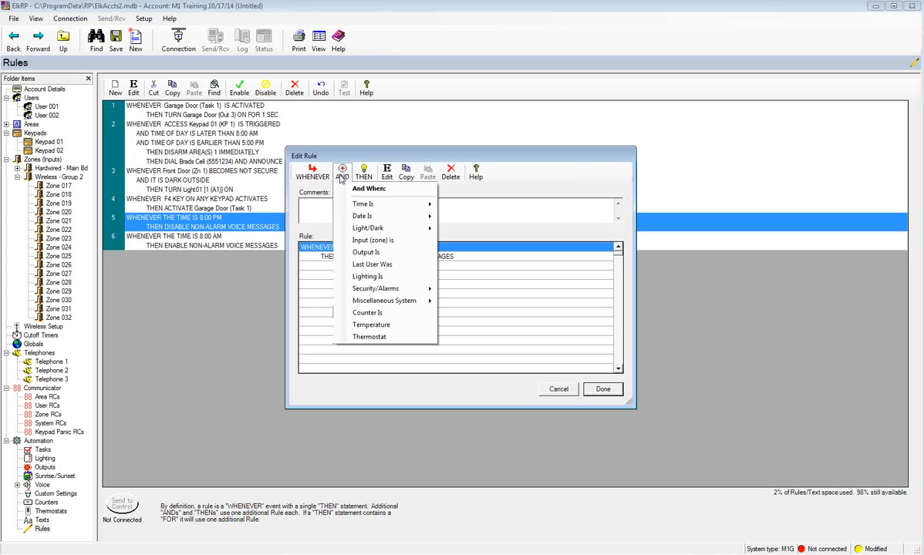
mouse_move(356, 219)
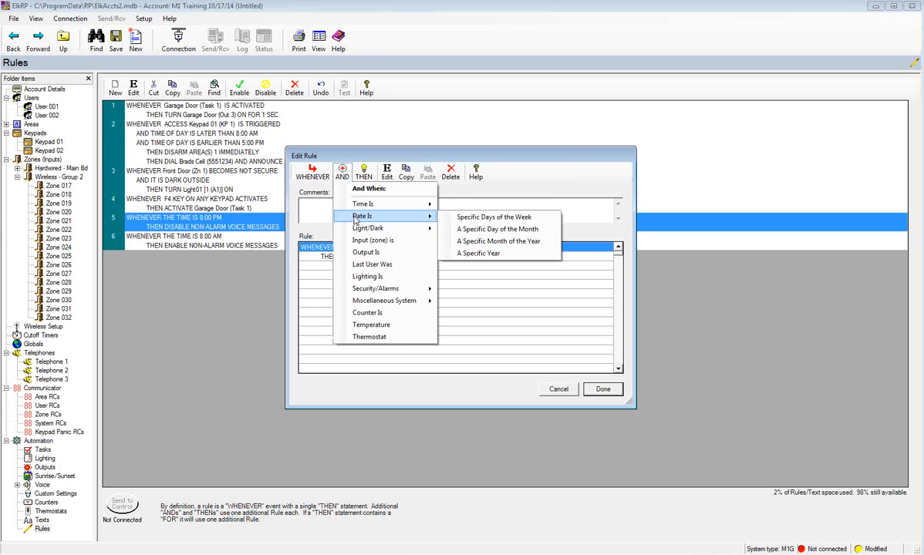
left_click(481, 217)
left_click(461, 251)
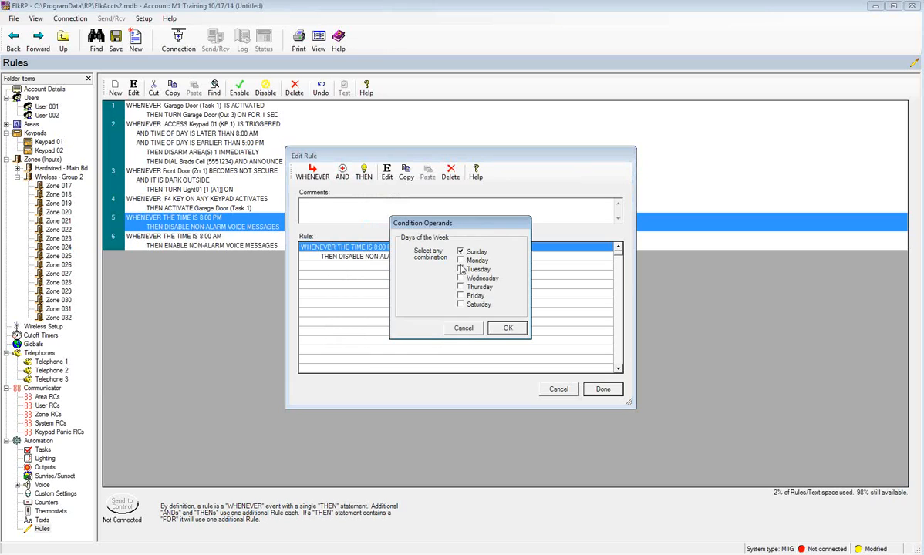
left_click(460, 304)
left_click(508, 328)
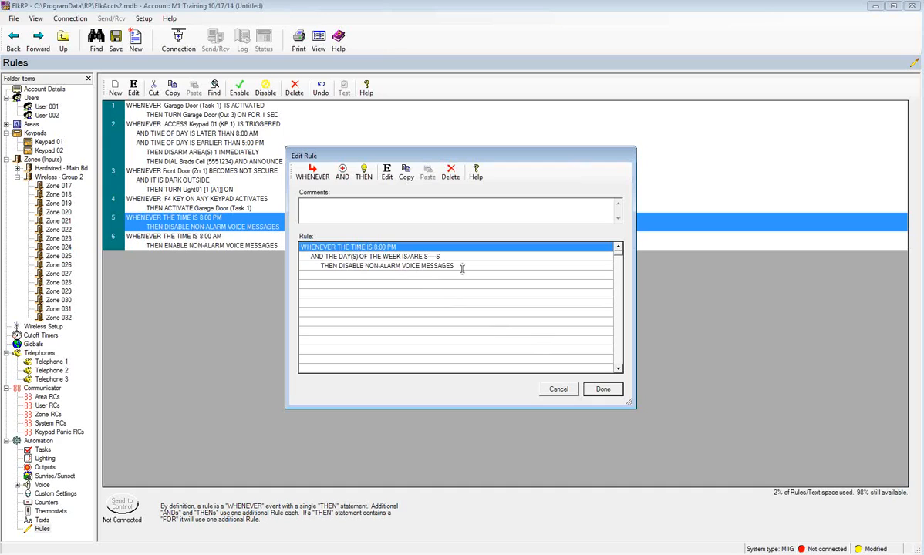
left_click(603, 389)
left_click(167, 256)
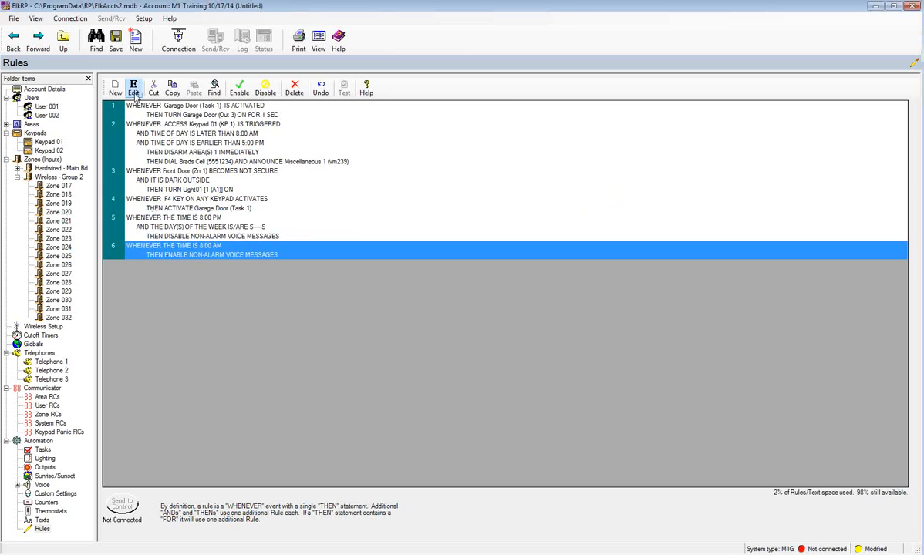
- Add the same Sunday-and-Saturday day-of-week AND condition to rule 6 and save it
left_click(132, 90)
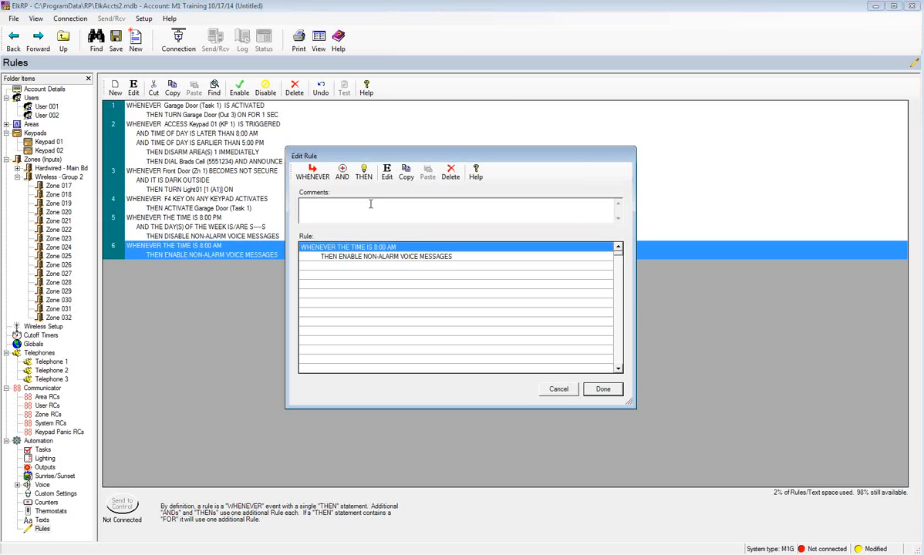
left_click(342, 172)
mouse_move(360, 216)
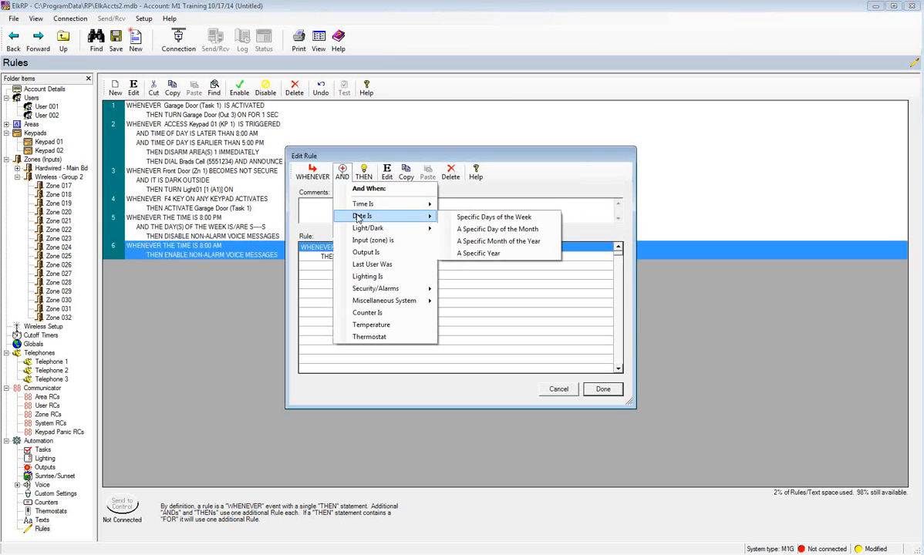
left_click(470, 210)
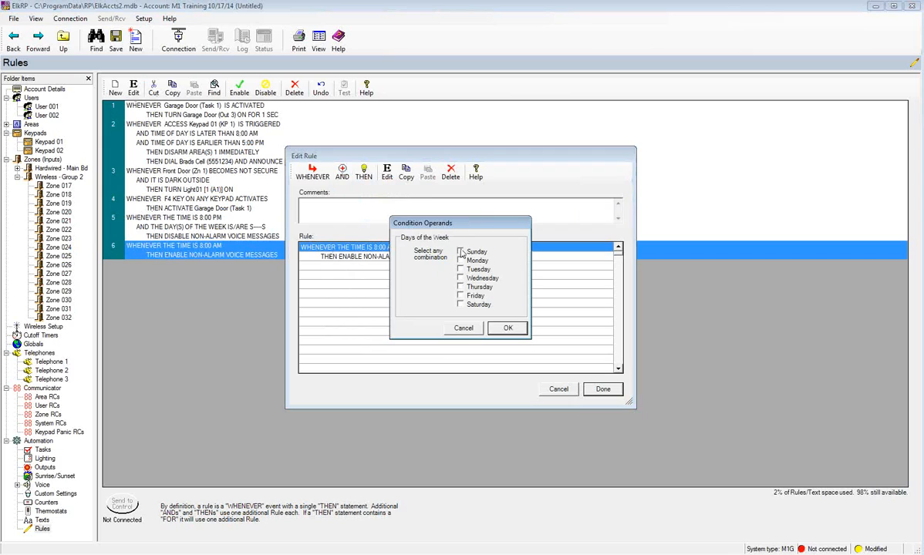
left_click(460, 251)
left_click(461, 305)
left_click(508, 329)
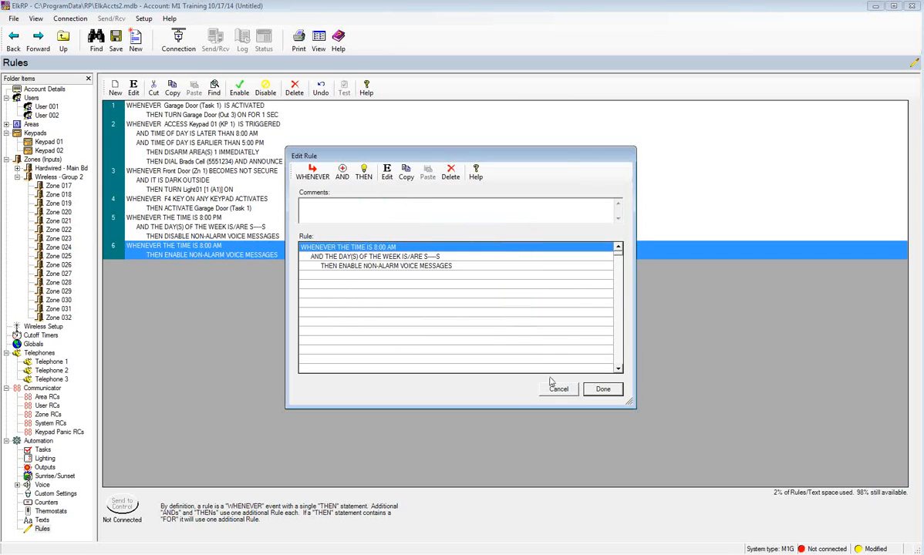
left_click(604, 388)
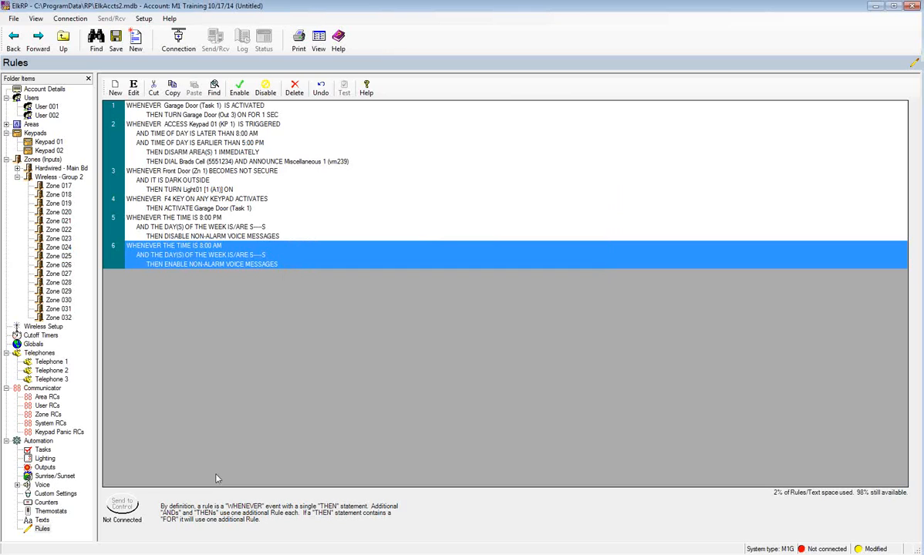
left_click(116, 89)
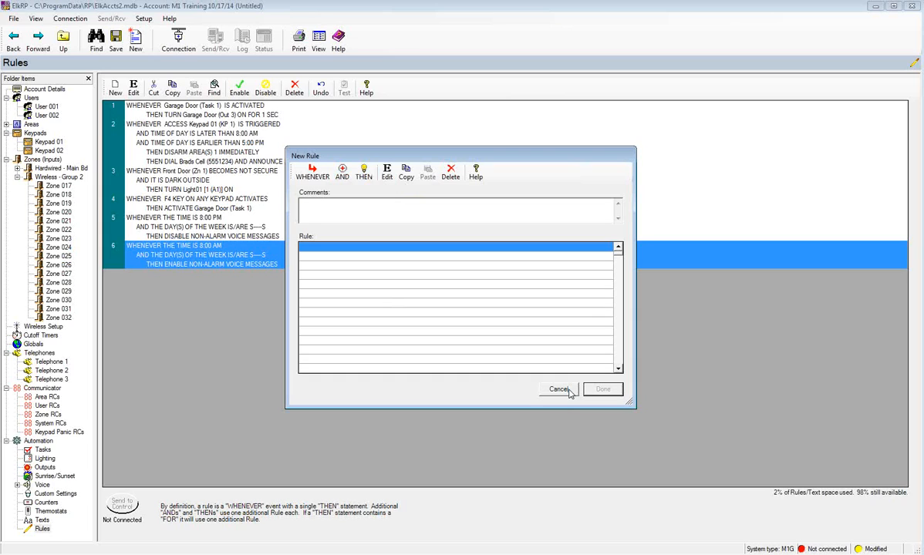
left_click(559, 389)
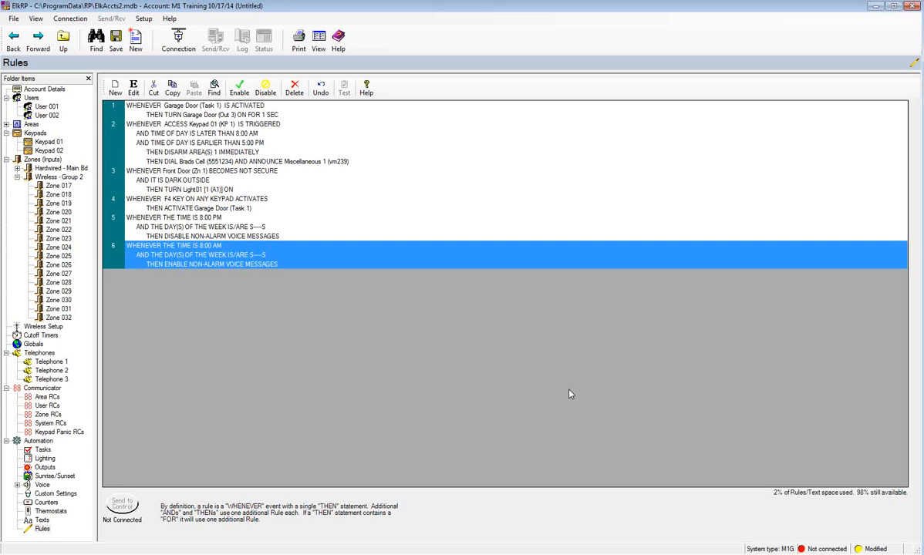
- Switch to PowerPoint and start the slide show from slide 4, 'Thanks for attending!'
mouse_move(253, 554)
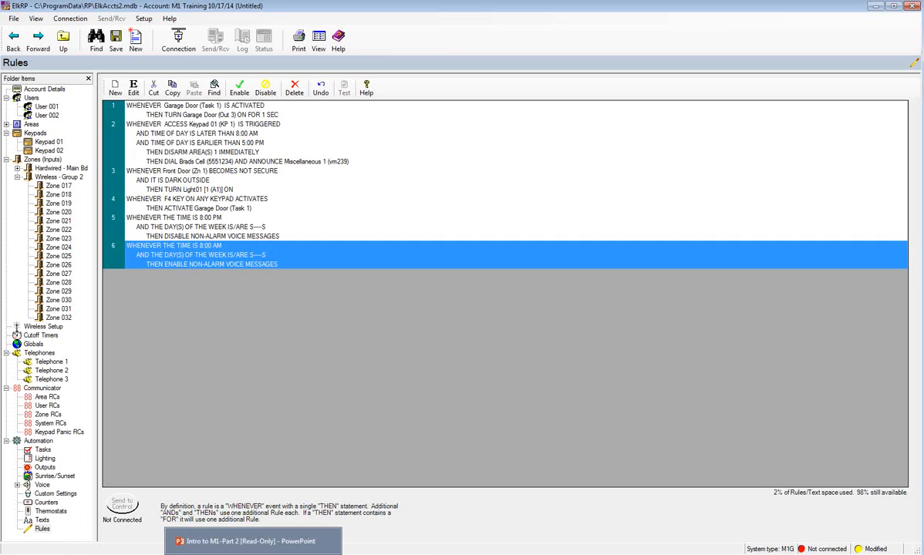
left_click(253, 554)
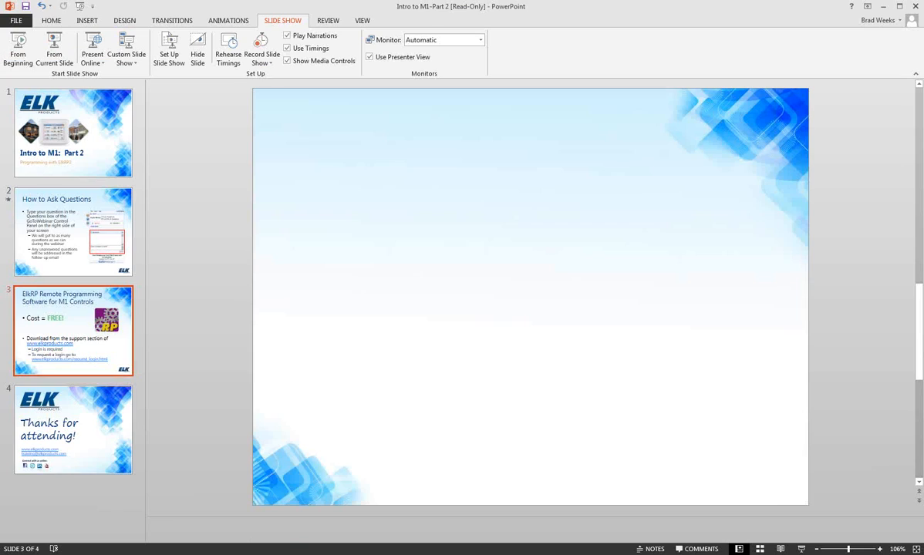
key("Down")
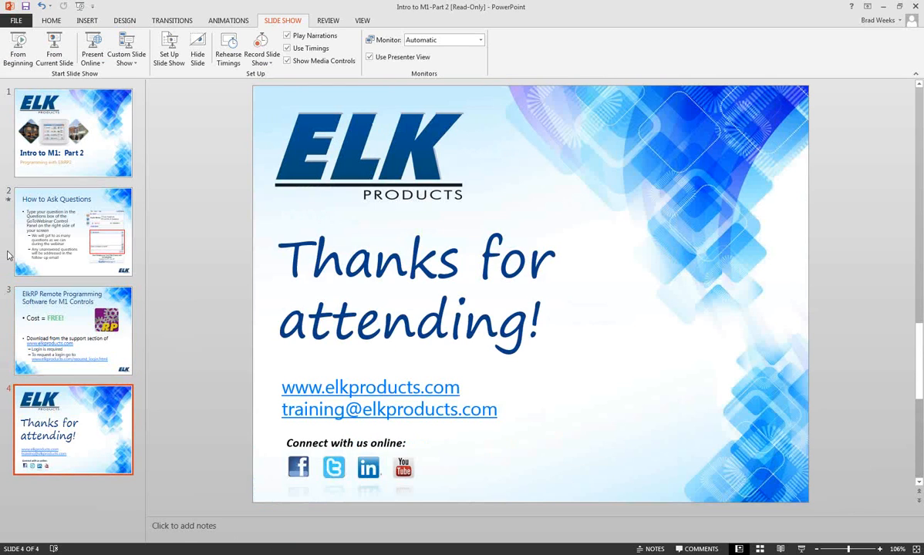
left_click(53, 59)
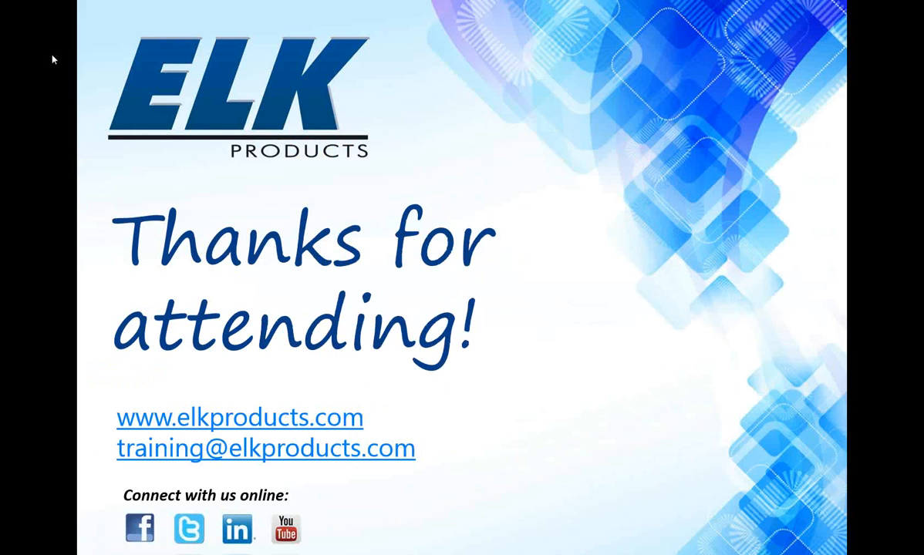